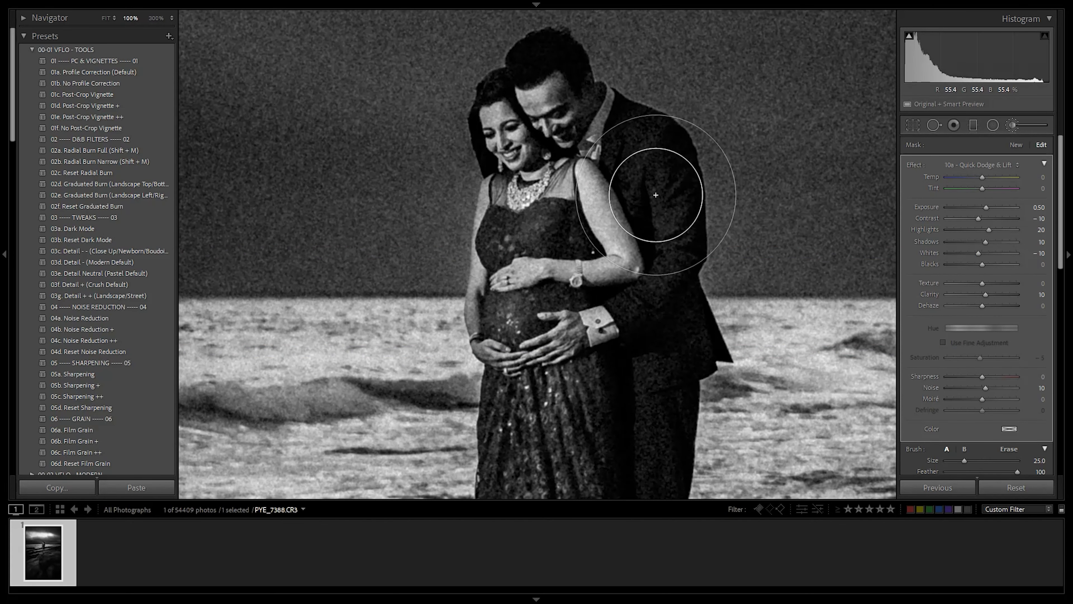
# Brush the 10a - Quick Dodge & Lift effect over the man's dark suit.
pyautogui.moveTo(625, 383); pyautogui.dragTo(625, 201)
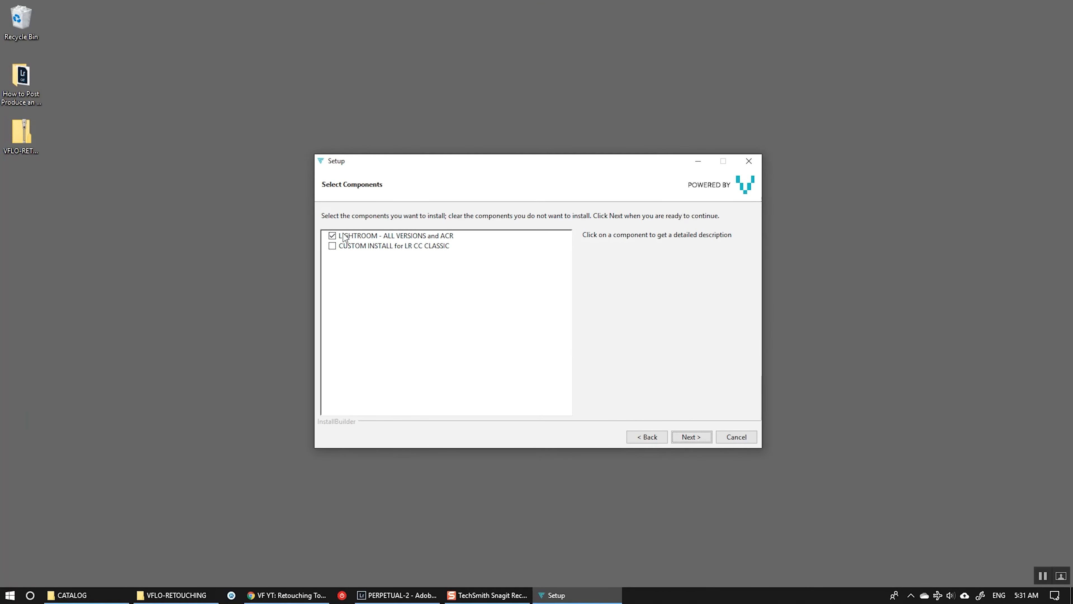
# Continue the preset setup with only the LIGHTROOM - ALL VERSIONS and ACR component selected.
pyautogui.click(690, 437)
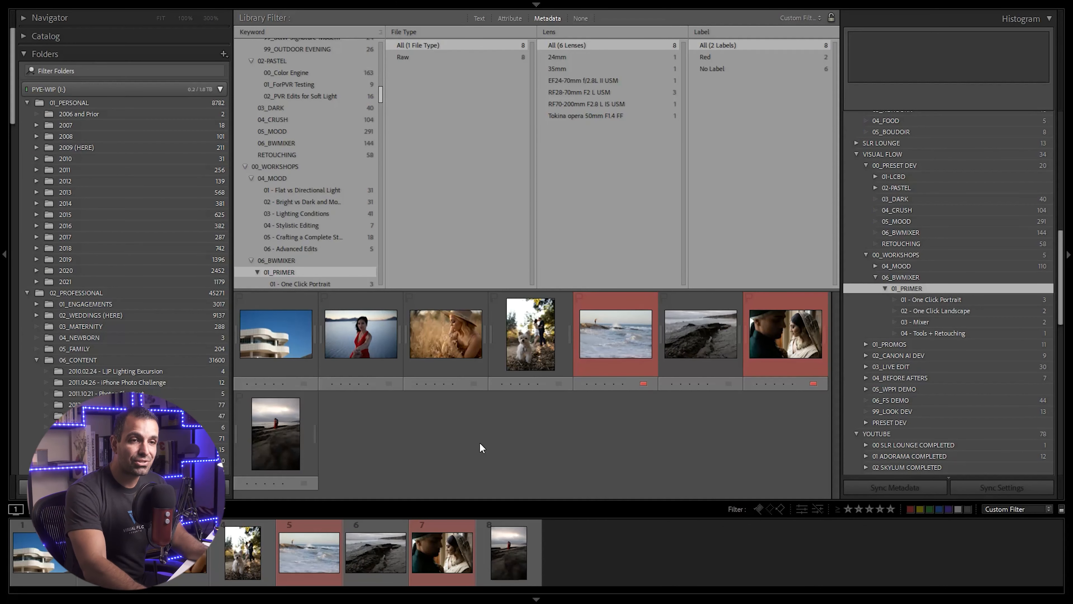
# Filter the library to the 01 - One Click Portrait keyword and open the bride and groom photo in Develop.
pyautogui.click(1049, 299)
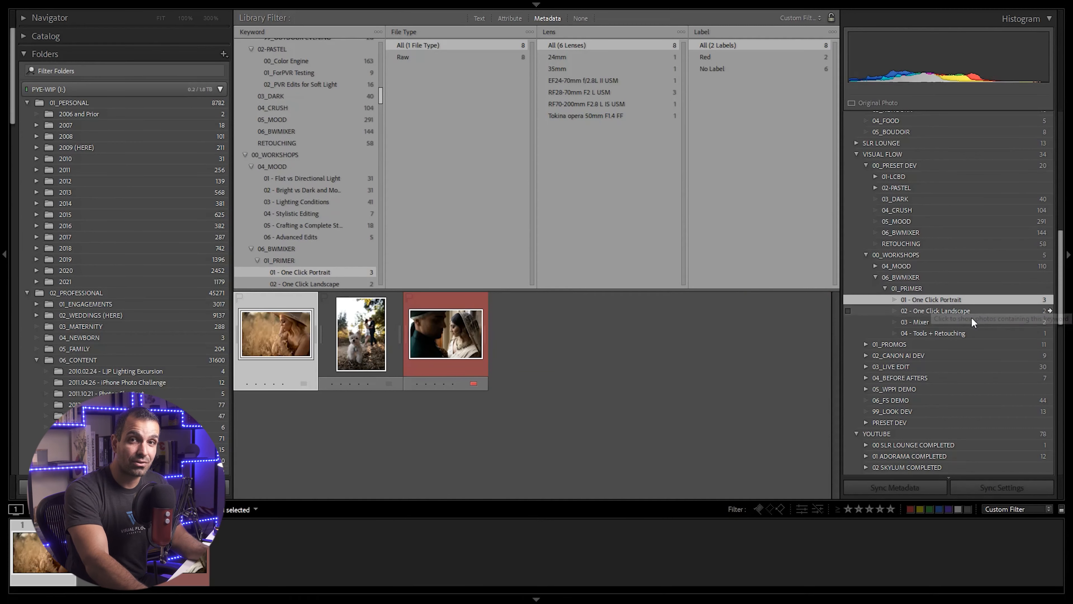
pyautogui.click(442, 345)
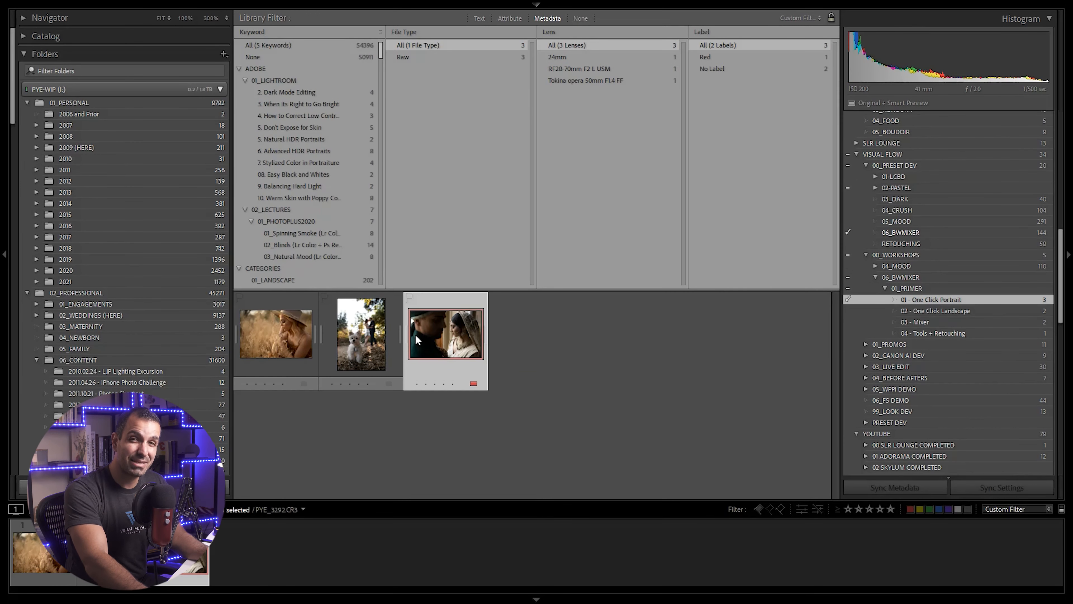
pyautogui.press('d')
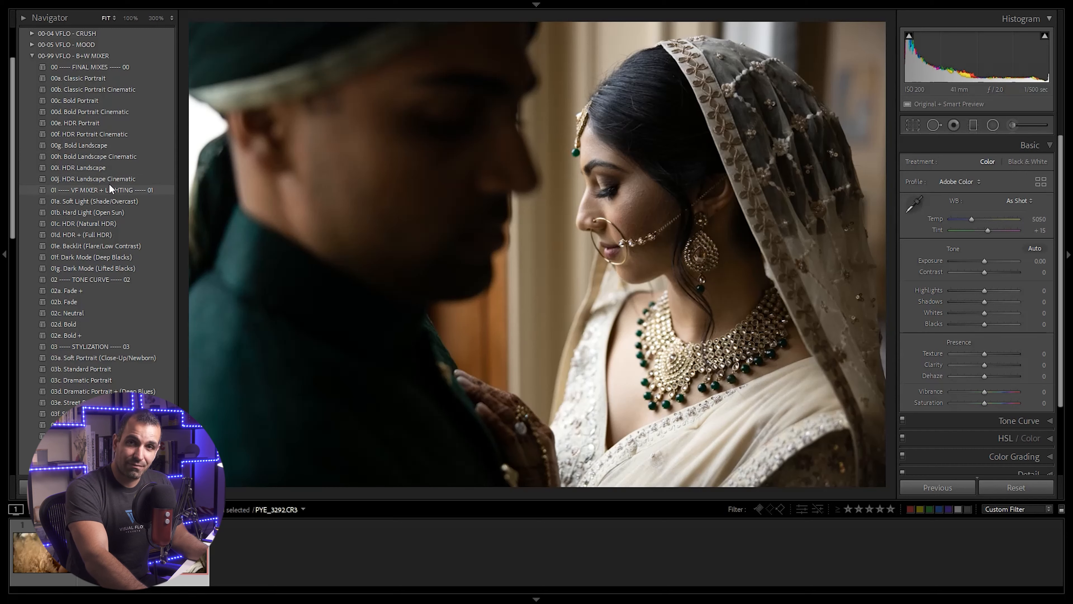
# Try the B+W Mixer portrait presets 00a. Classic Portrait through 00f. HDR Portrait Cinematic one by one, and reset the photo.
pyautogui.click(100, 78)
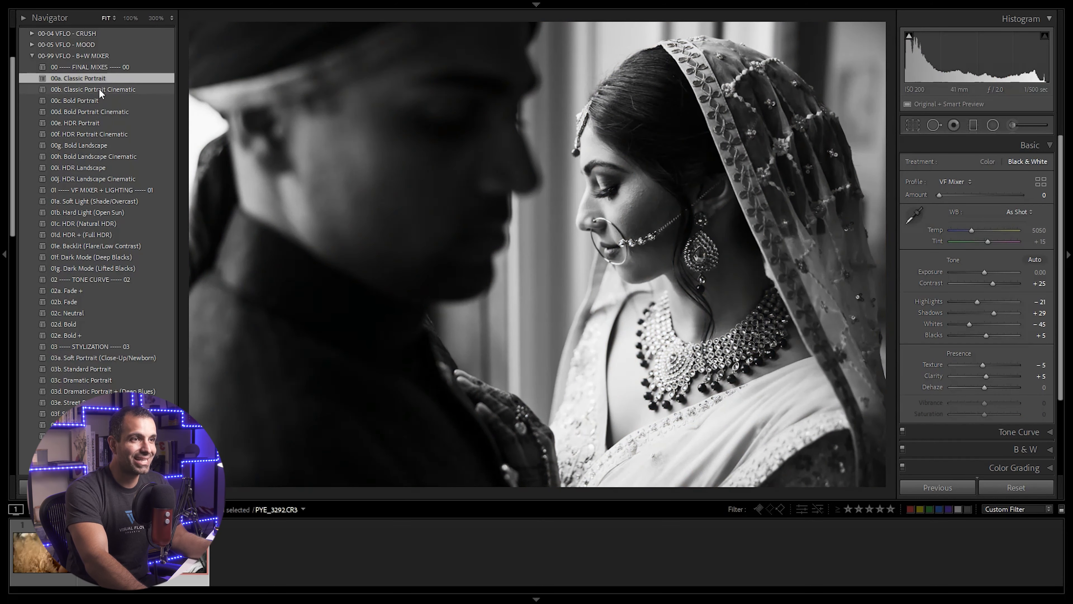
pyautogui.click(99, 89)
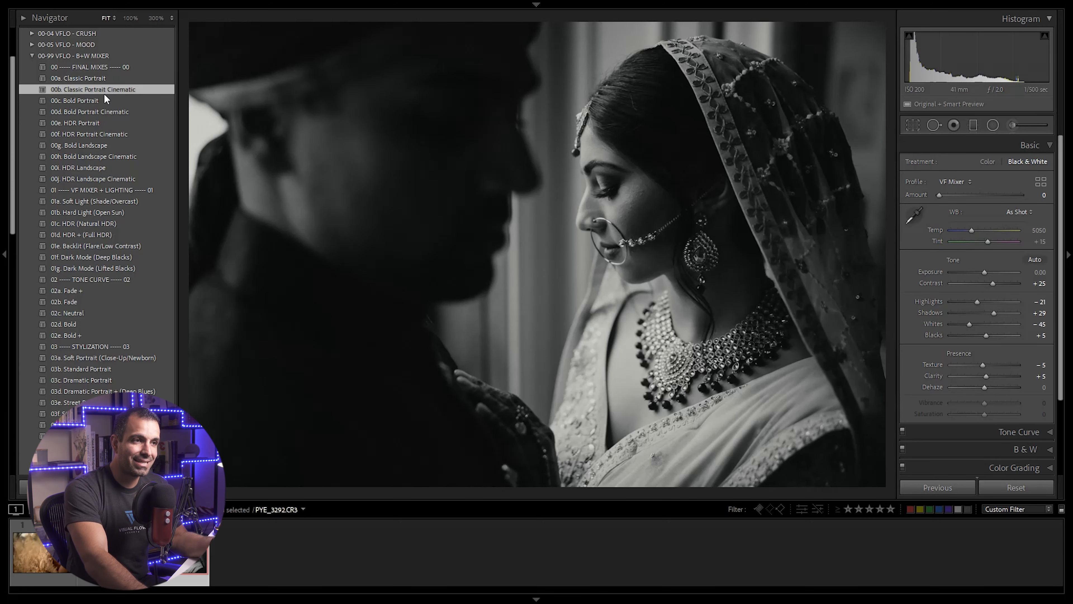
pyautogui.click(114, 100)
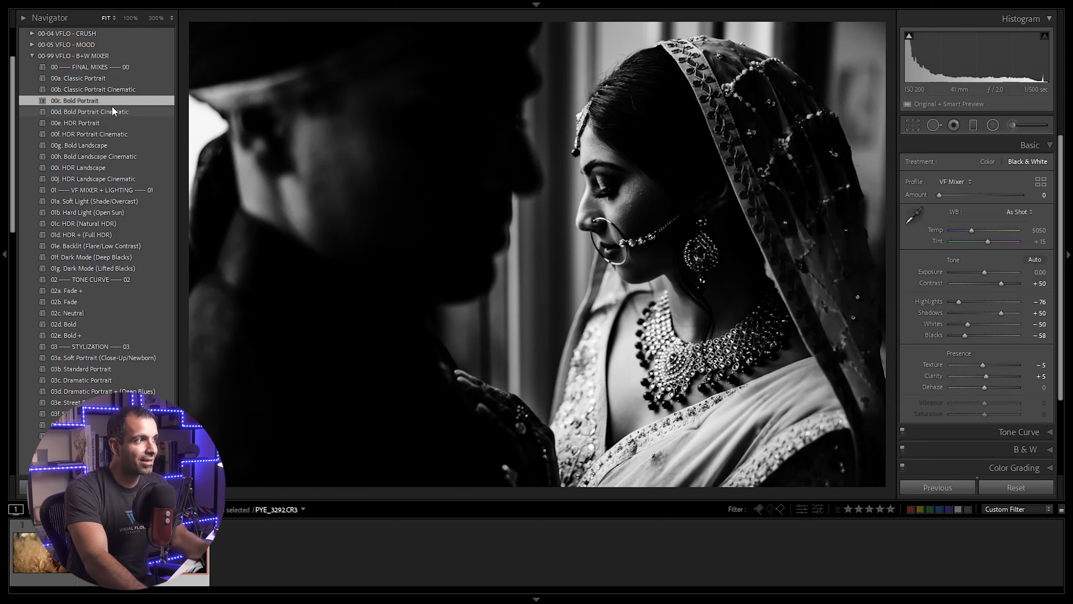
pyautogui.click(107, 111)
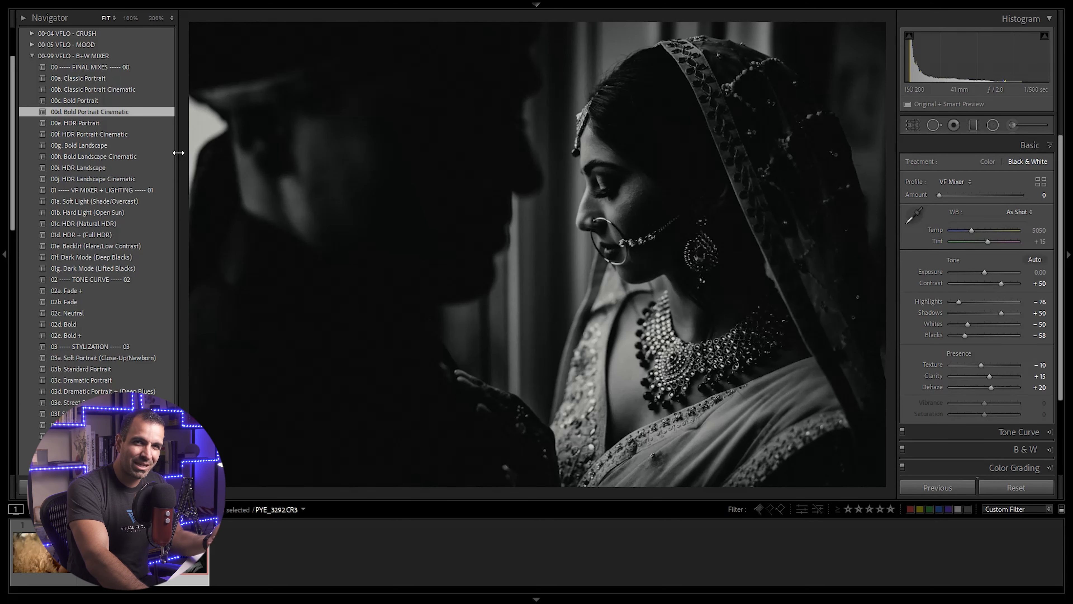
pyautogui.click(114, 122)
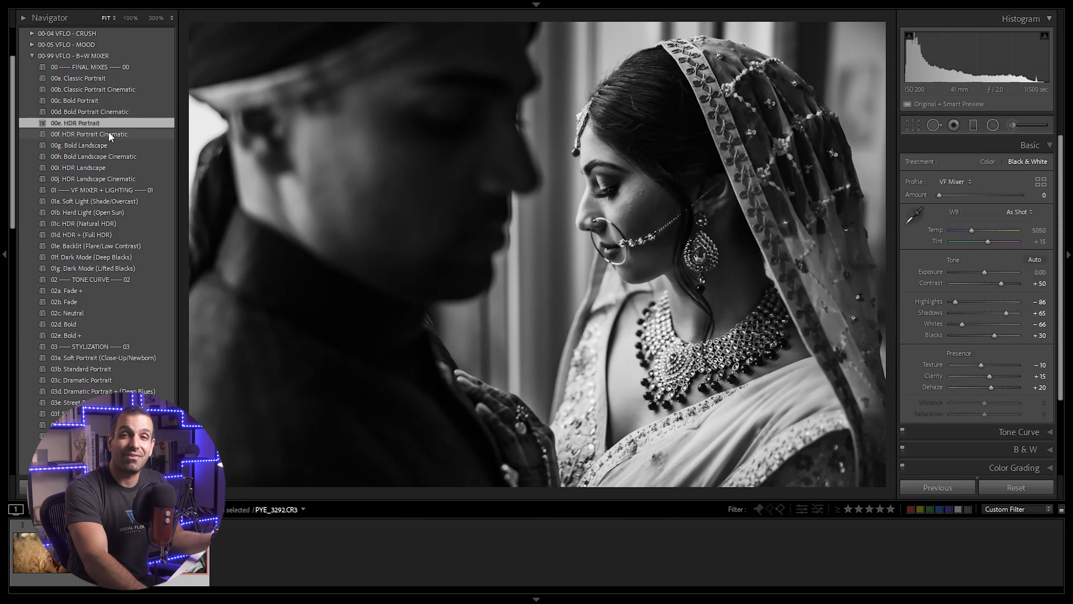
pyautogui.click(108, 133)
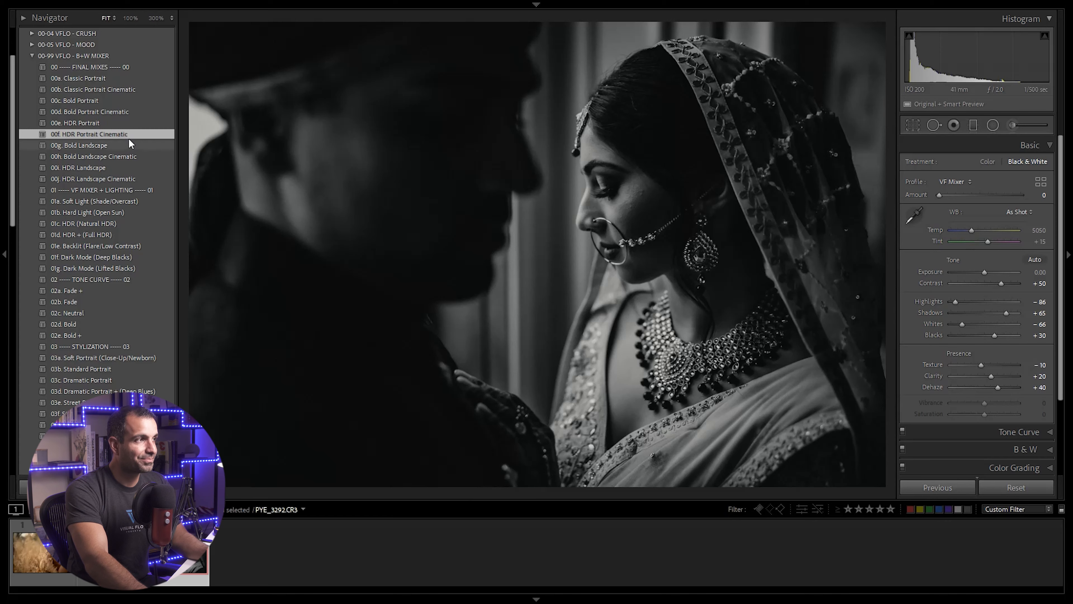
pyautogui.hotkey('ctrl', 'shift', 'r')
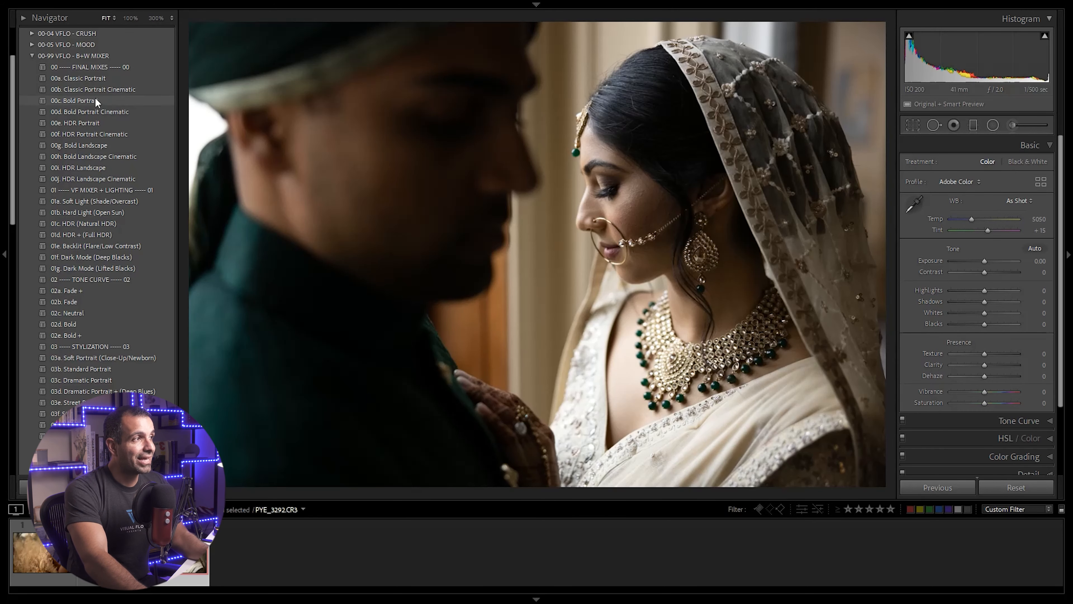
# Apply the 00b. Classic Portrait Cinematic preset and raise the VF Mixer profile amount to 71, undoing any contrast change.
pyautogui.click(98, 89)
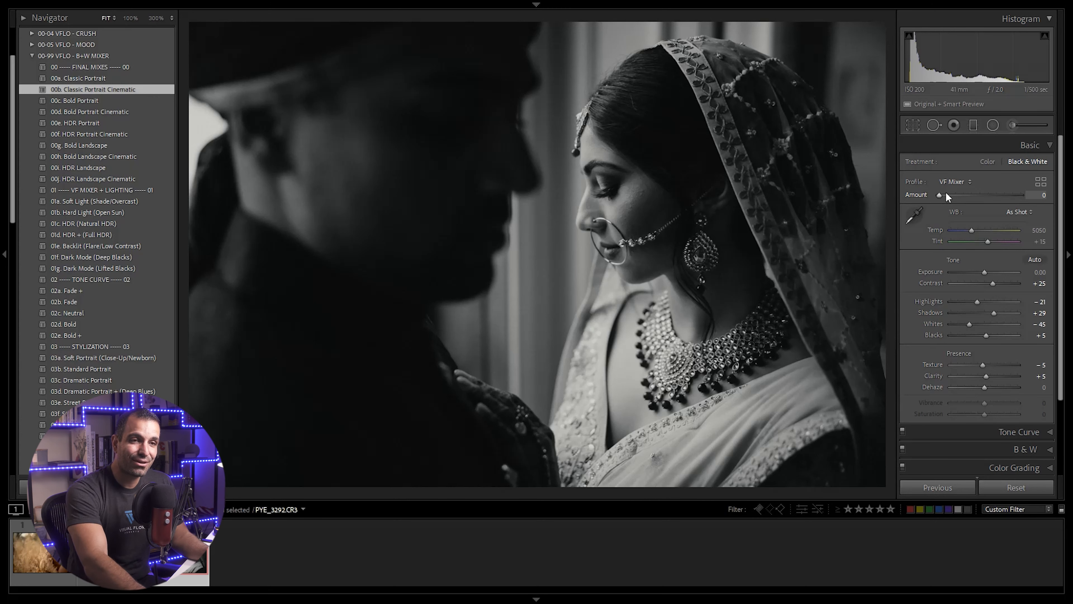
pyautogui.moveTo(939, 195)
pyautogui.mouseDown()
pyautogui.moveTo(1024, 196)
pyautogui.moveTo(927, 199)
pyautogui.mouseUp()
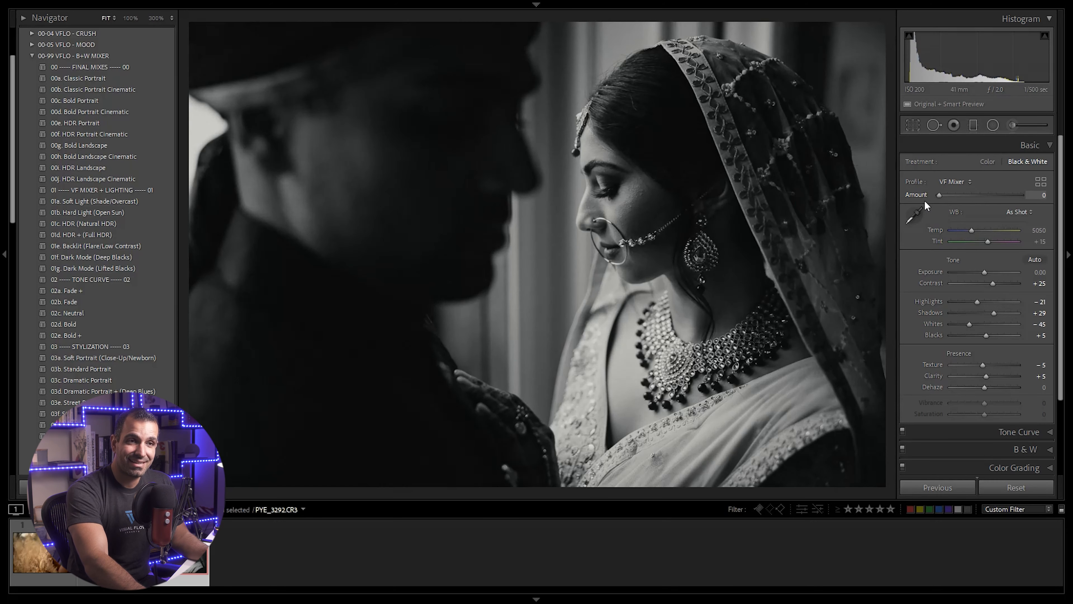
pyautogui.moveTo(992, 283); pyautogui.dragTo(1030, 280)
pyautogui.hotkey('ctrl', 'z')
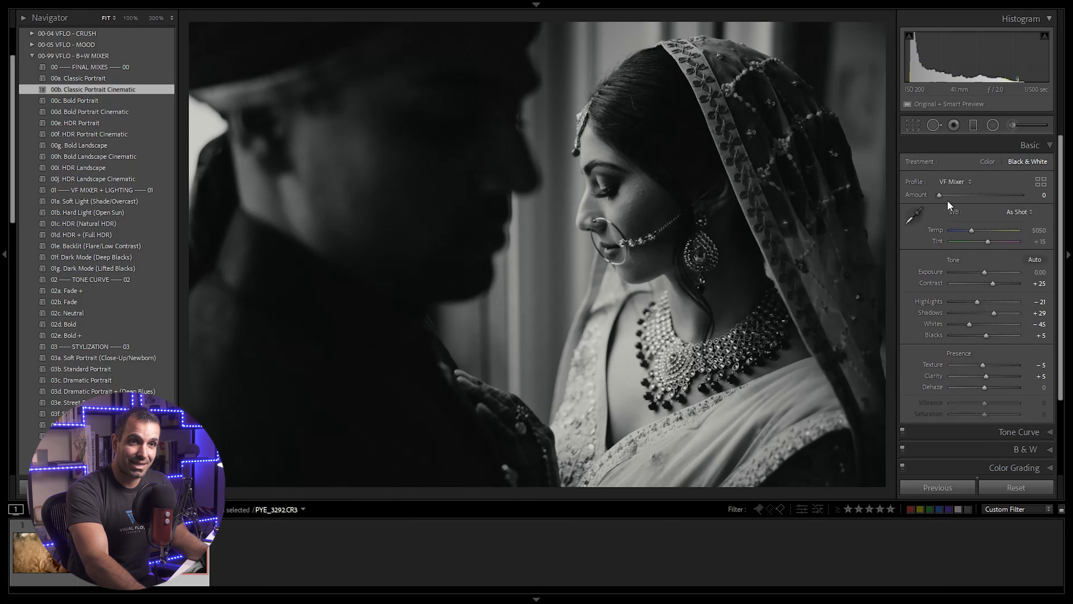
pyautogui.moveTo(940, 194)
pyautogui.mouseDown()
pyautogui.moveTo(995, 199)
pyautogui.moveTo(929, 201)
pyautogui.mouseUp()
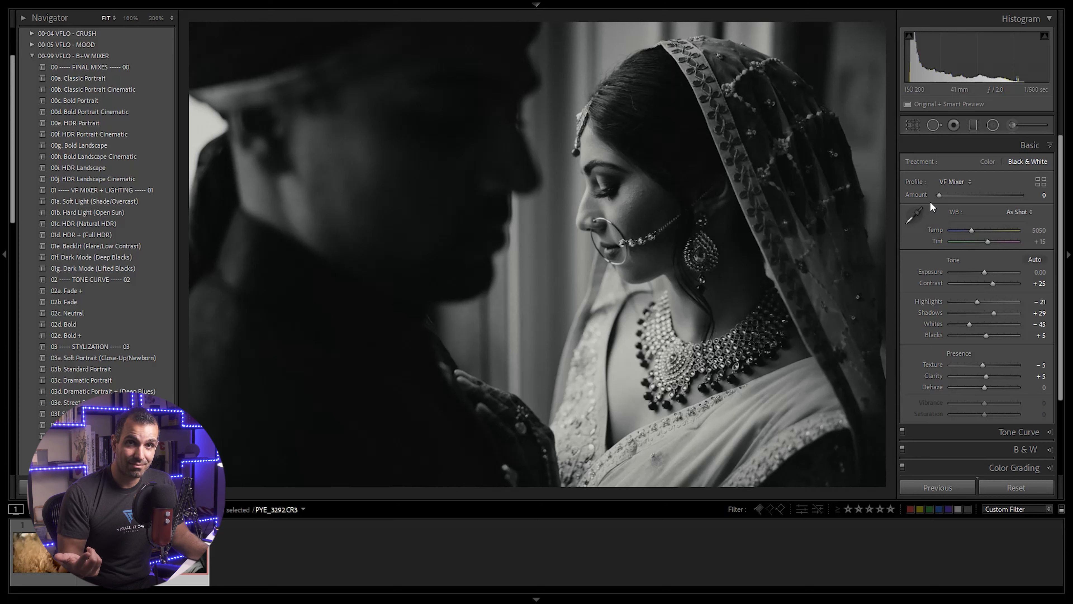
pyautogui.moveTo(932, 201); pyautogui.dragTo(969, 202)
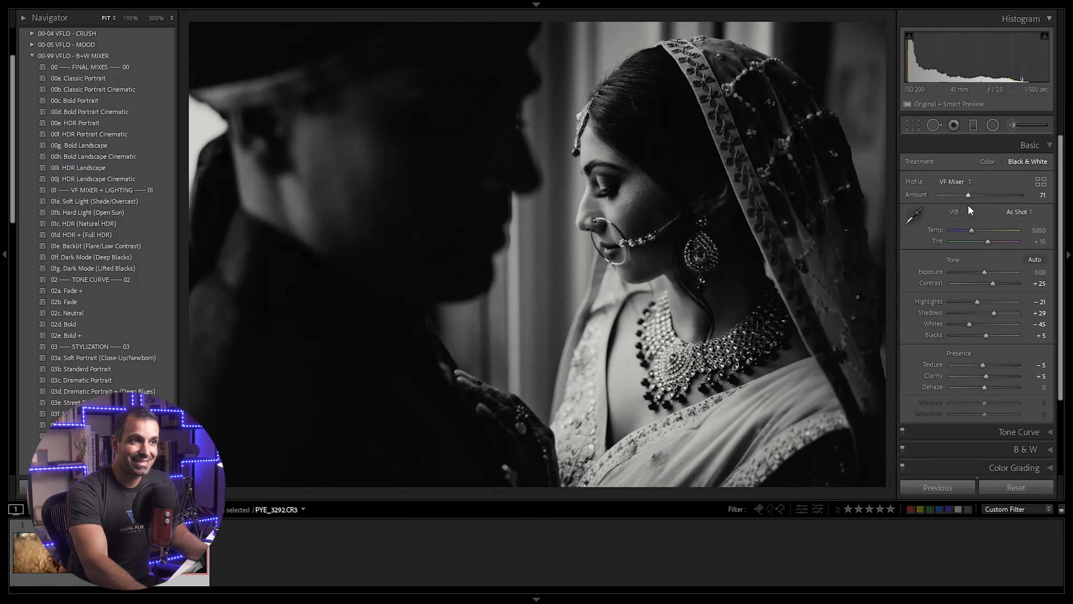
pyautogui.moveTo(995, 282); pyautogui.dragTo(998, 283)
pyautogui.hotkey('ctrl', 'z')
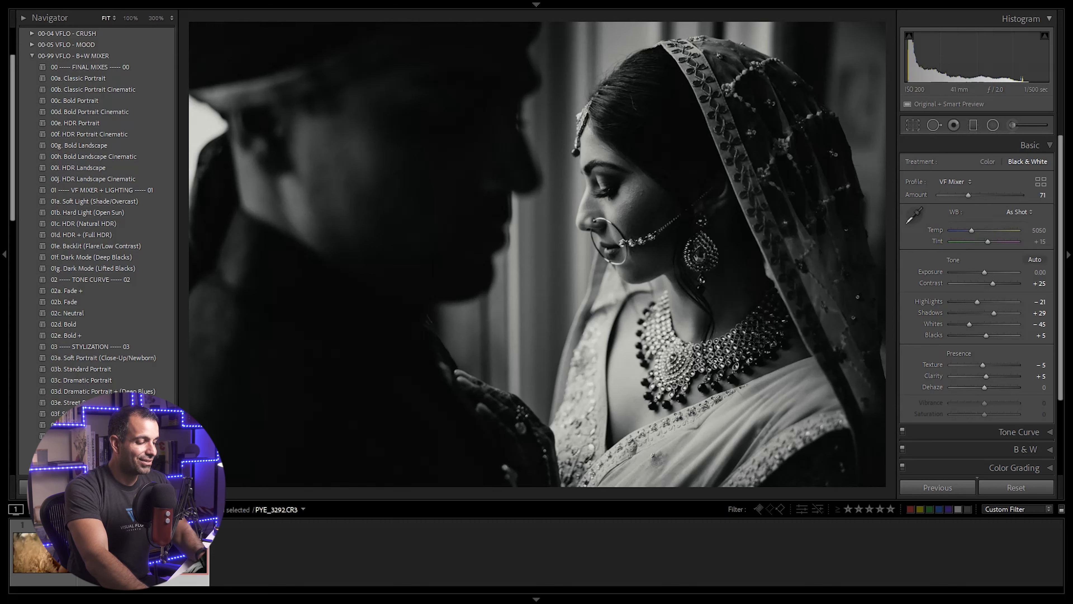
# Create a virtual copy of the edited bride photo and reset the original to a plain Adobe Monochrome conversion.
pyautogui.hotkey('ctrl', "'")
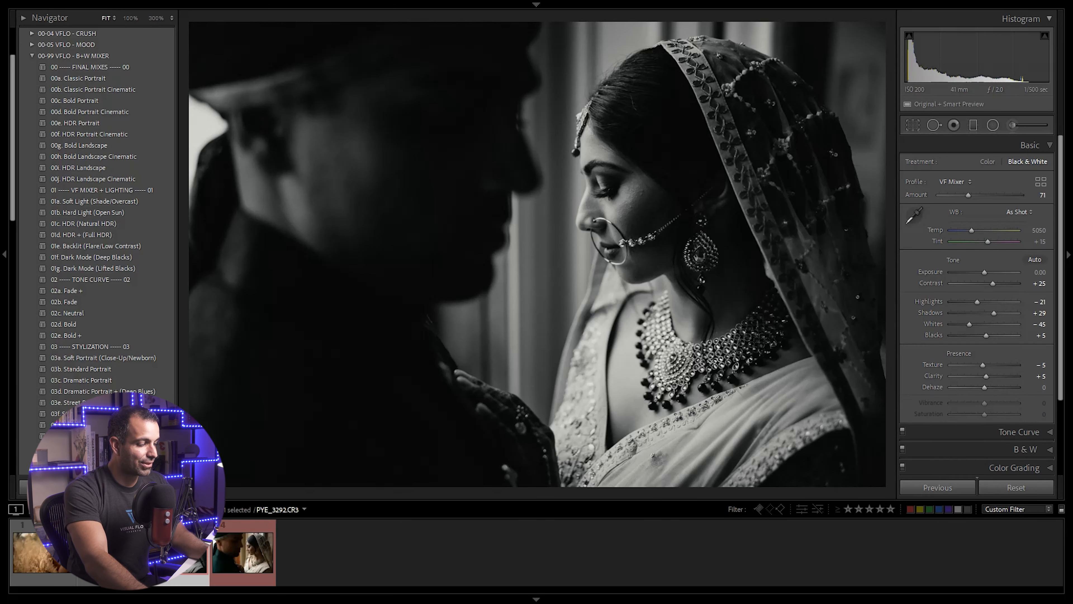
pyautogui.hotkey('ctrl', 'shift', 'r')
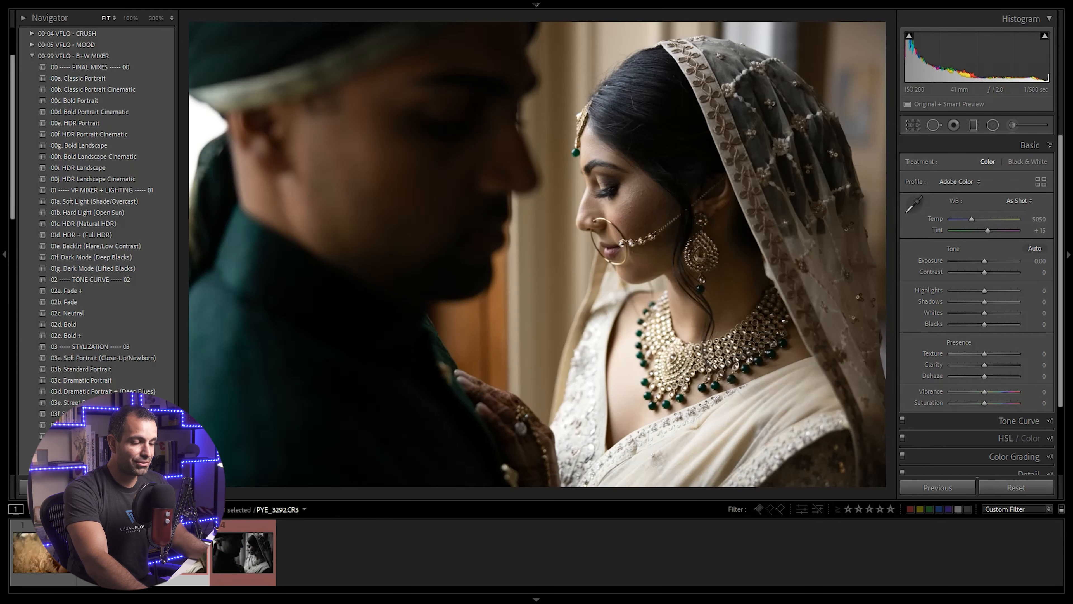
pyautogui.press('v')
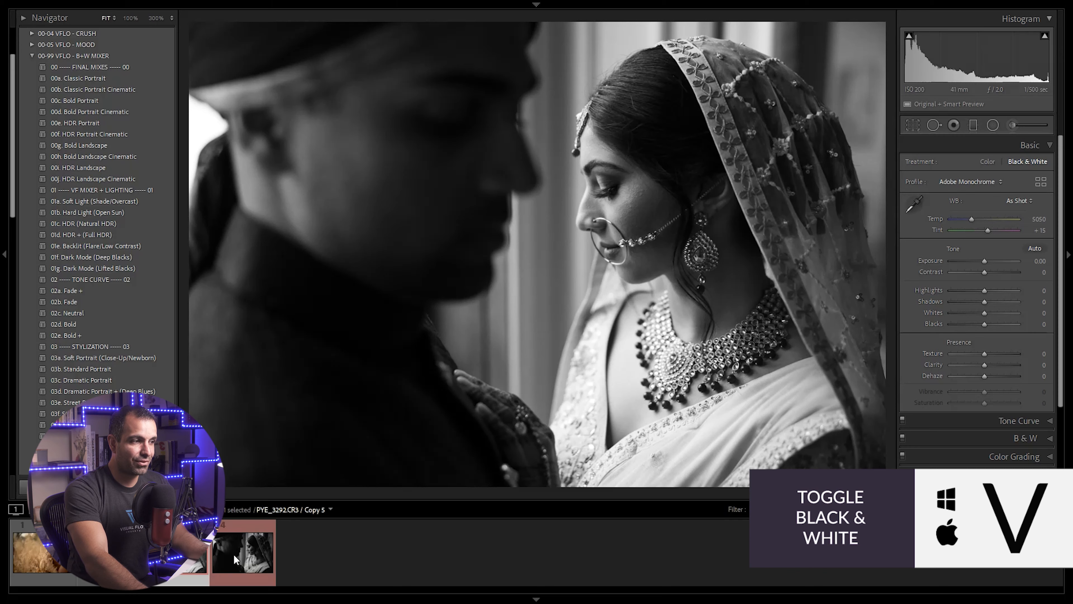
pyautogui.hotkey('ctrl', 'z')
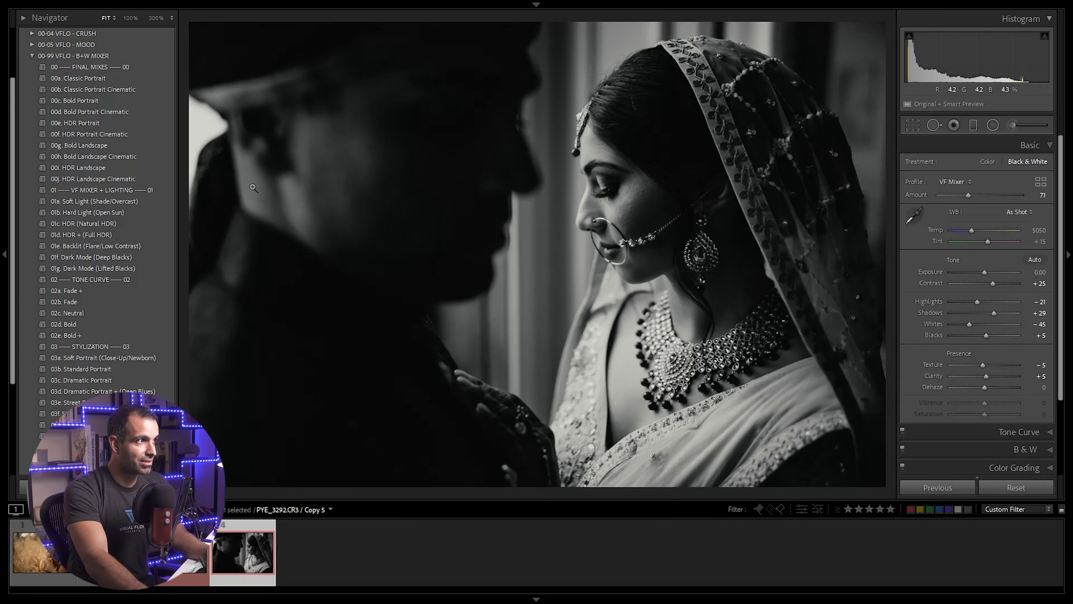
# Reapply 00b. Classic Portrait Cinematic to the virtual copy and set its VF Mixer amount to 90.
pyautogui.click(148, 91)
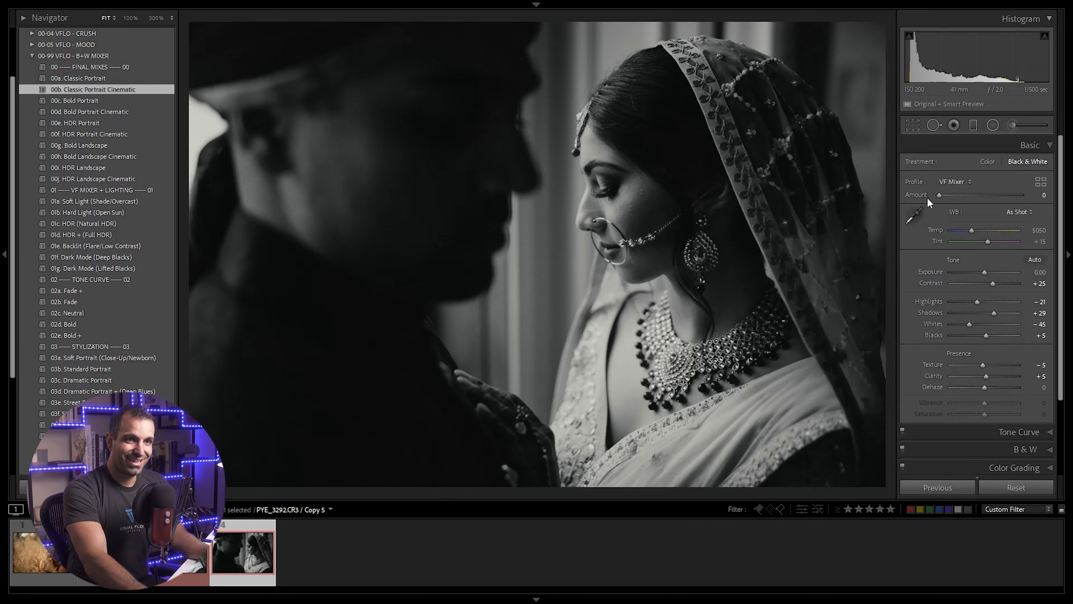
pyautogui.moveTo(939, 194); pyautogui.dragTo(976, 200)
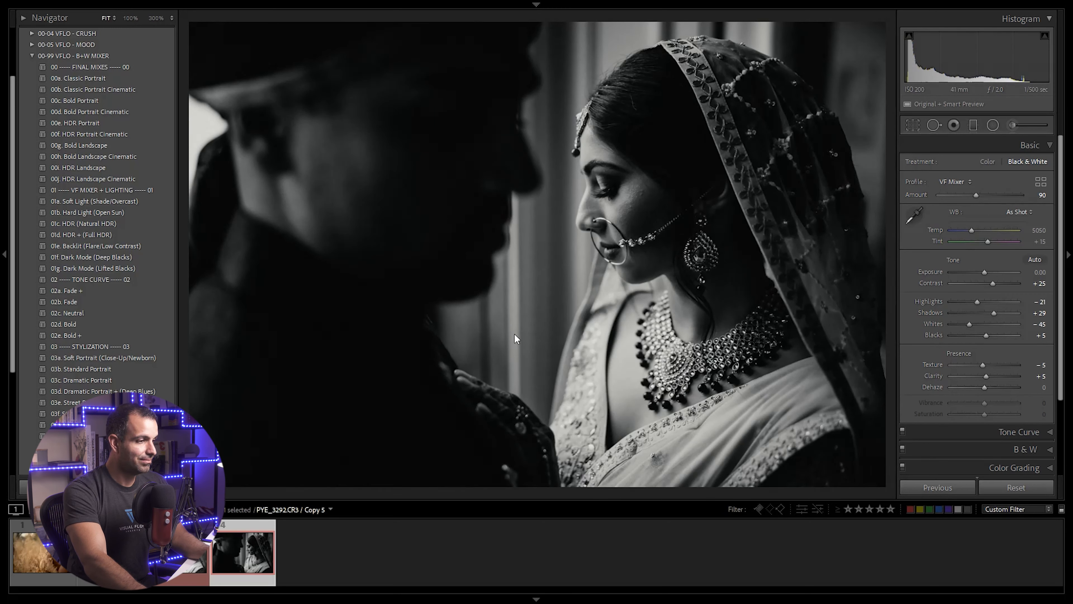
# Compare the plain black-and-white original and the virtual copy side by side in Survey view with the side panels hidden.
pyautogui.keyDown('ctrl'); pyautogui.click(192, 549); pyautogui.keyUp('ctrl')
pyautogui.press('n')
pyautogui.press('Tab')
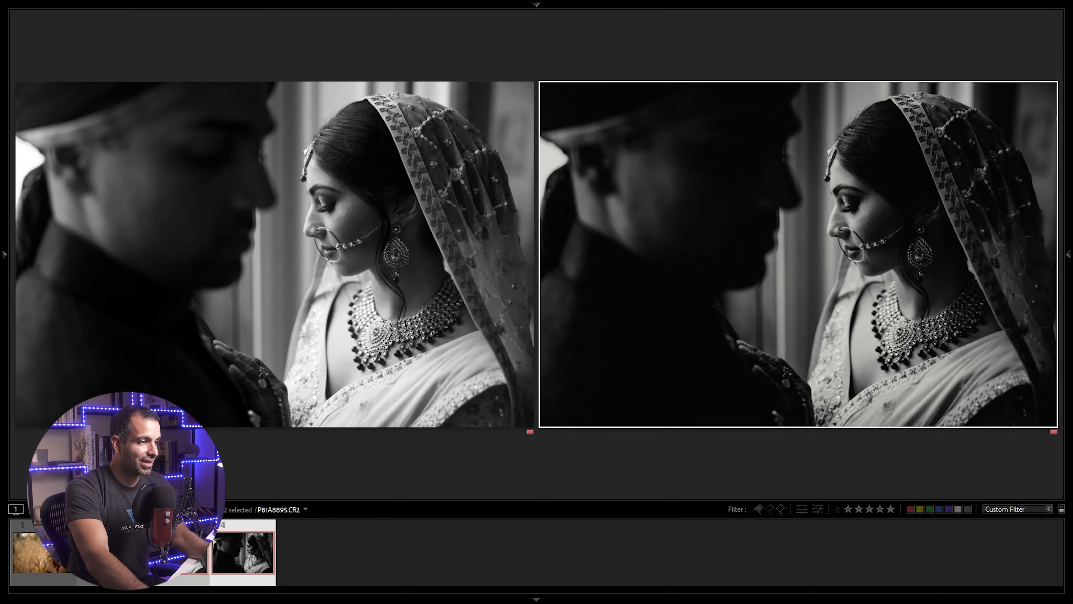
# Apply the 00c. Bold Portrait preset to the dog photo in Develop, with exposure +0.42 and VF Mixer amount 59.
pyautogui.click(186, 549)
pyautogui.press('d')
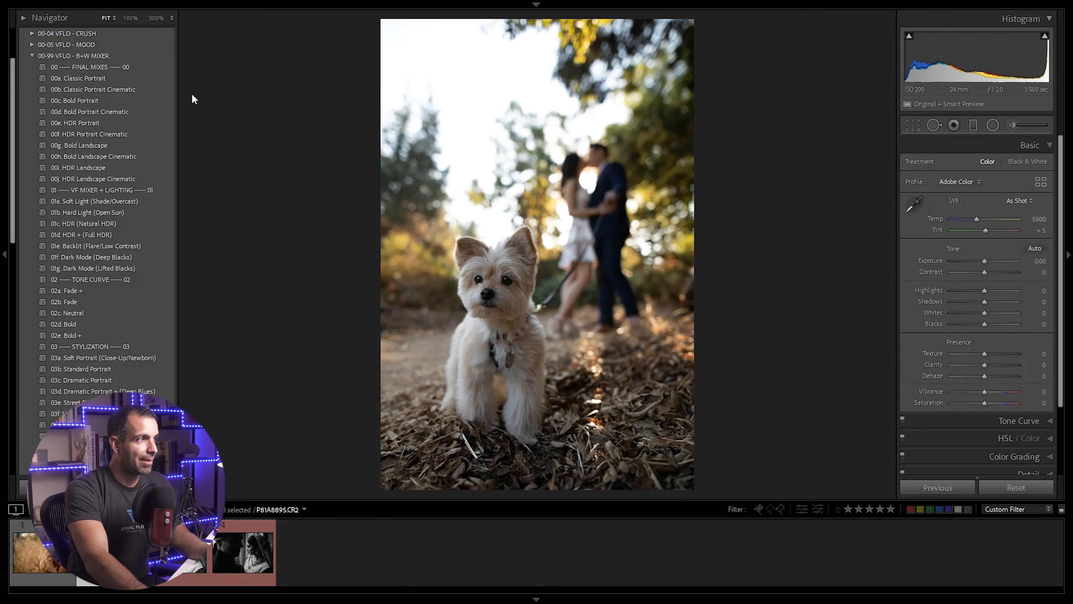
pyautogui.click(156, 101)
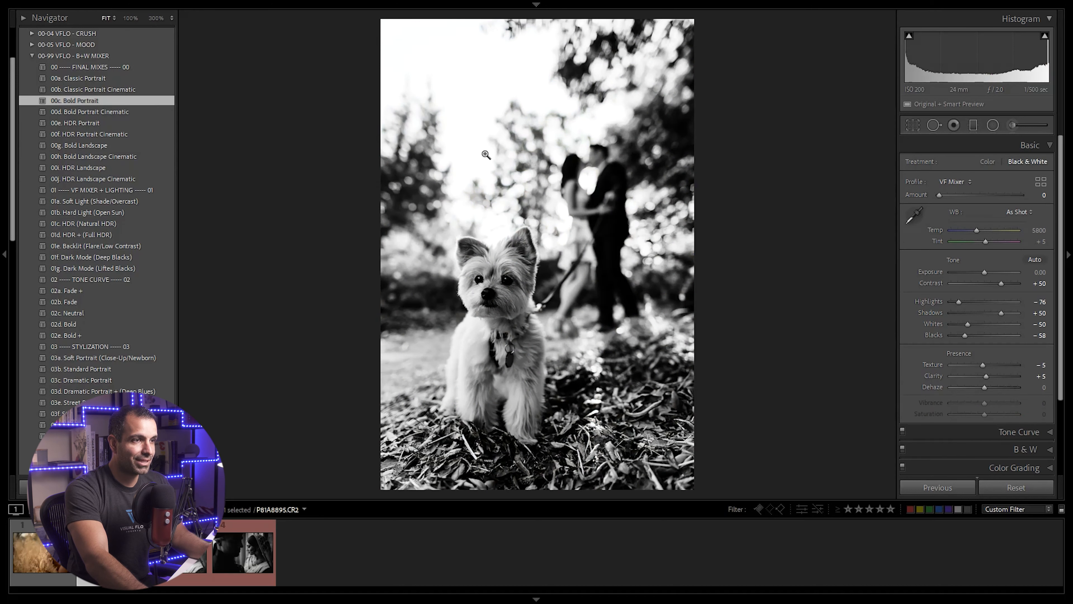
pyautogui.moveTo(986, 272); pyautogui.dragTo(985, 271)
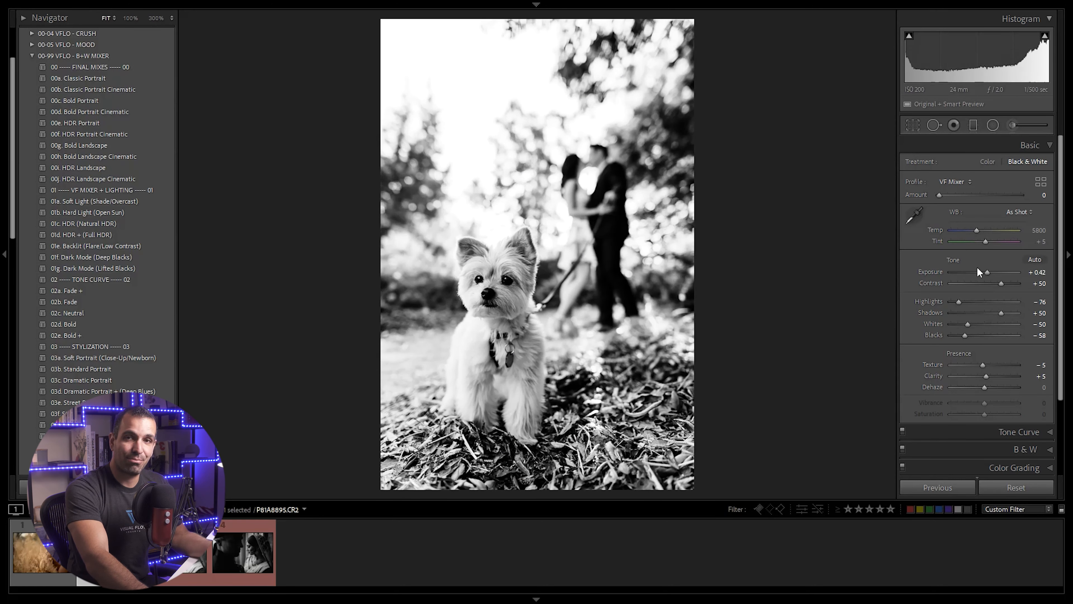
pyautogui.moveTo(945, 194)
pyautogui.mouseDown()
pyautogui.moveTo(957, 199)
pyautogui.moveTo(933, 199)
pyautogui.moveTo(961, 201)
pyautogui.mouseUp()
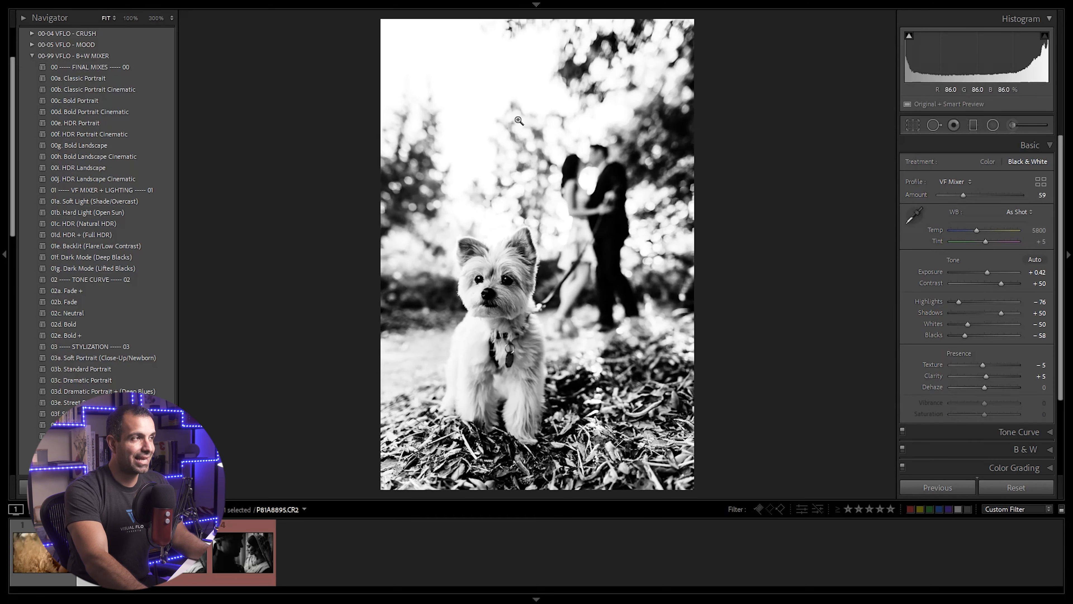
# Add the 02a. Radial Burn Full preset to the dog photo and center its radial filter on the dog's face.
pyautogui.scroll(3, 33, 50)
pyautogui.click(32, 49)
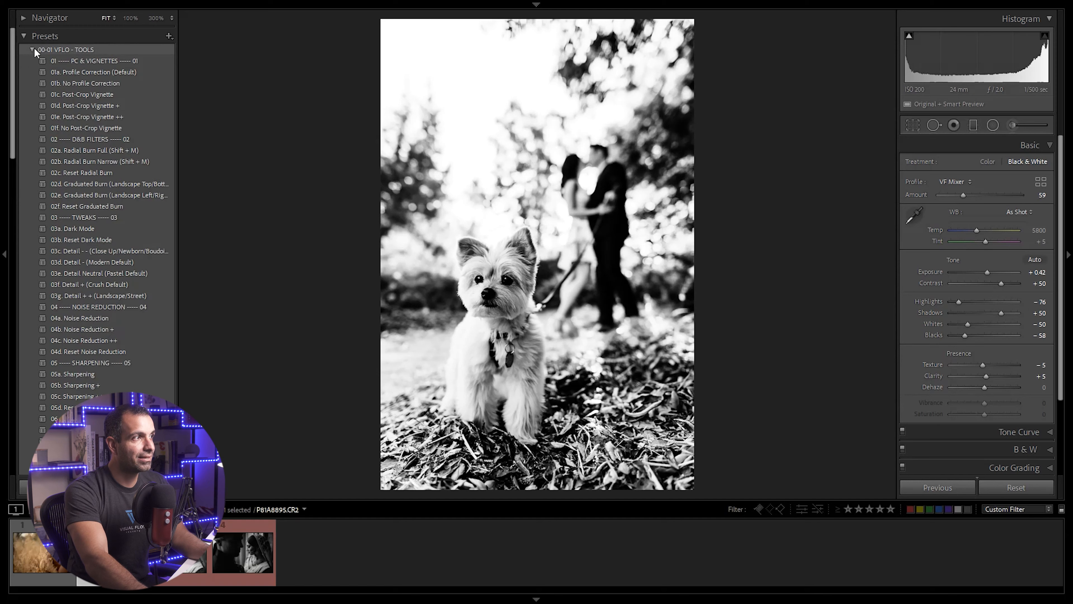
pyautogui.click(127, 149)
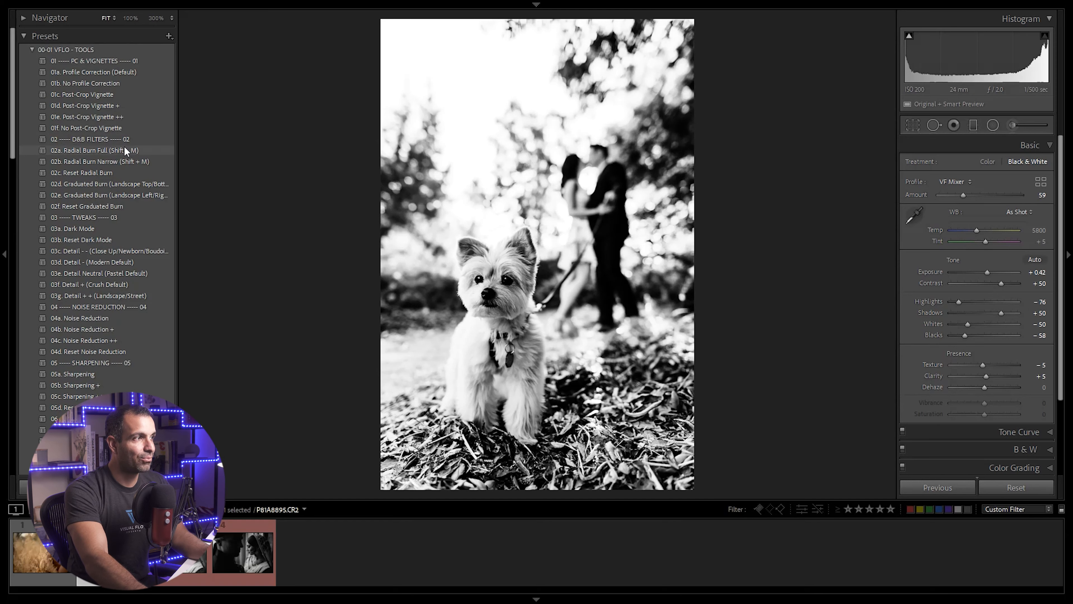
pyautogui.hotkey('shift', 'm')
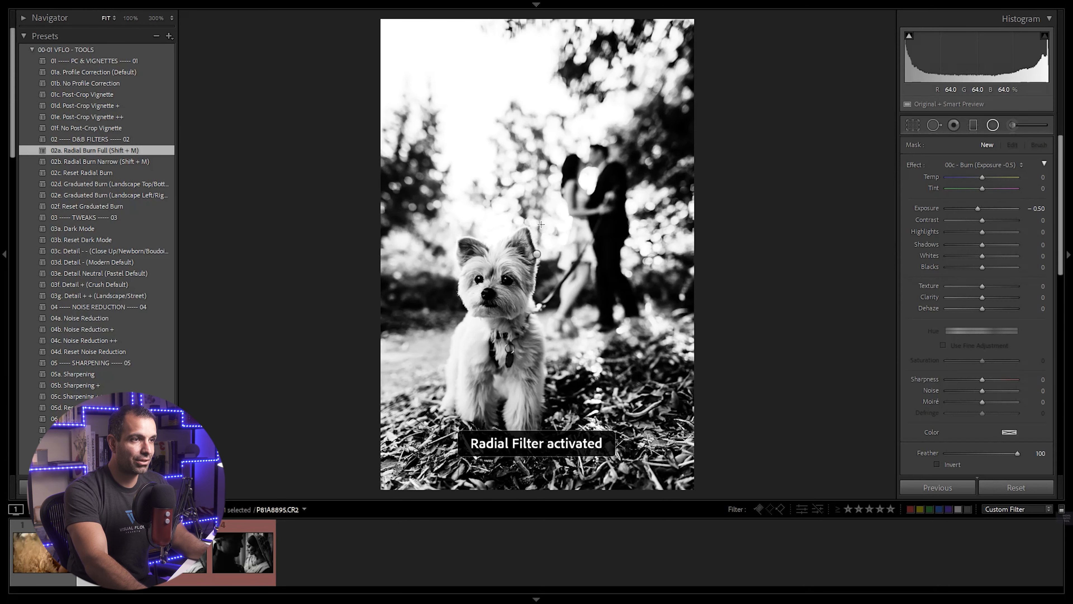
pyautogui.moveTo(538, 254); pyautogui.dragTo(498, 285)
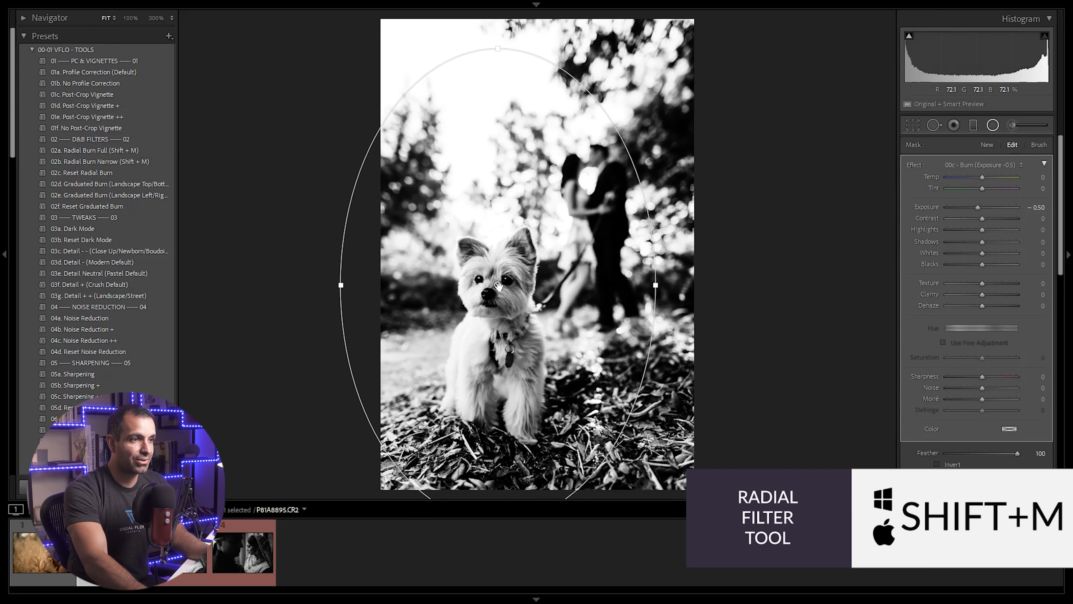
pyautogui.click(985, 126)
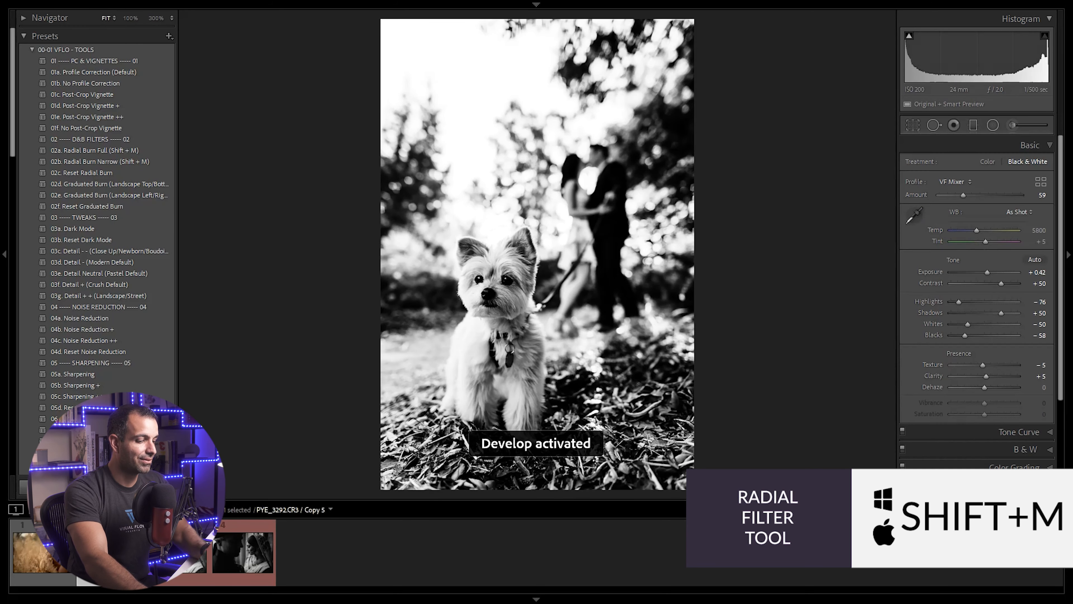
# Create a virtual copy of the edited dog photo, make the original plain black and white, and compare both in Survey view.
pyautogui.hotkey('ctrl', "'")
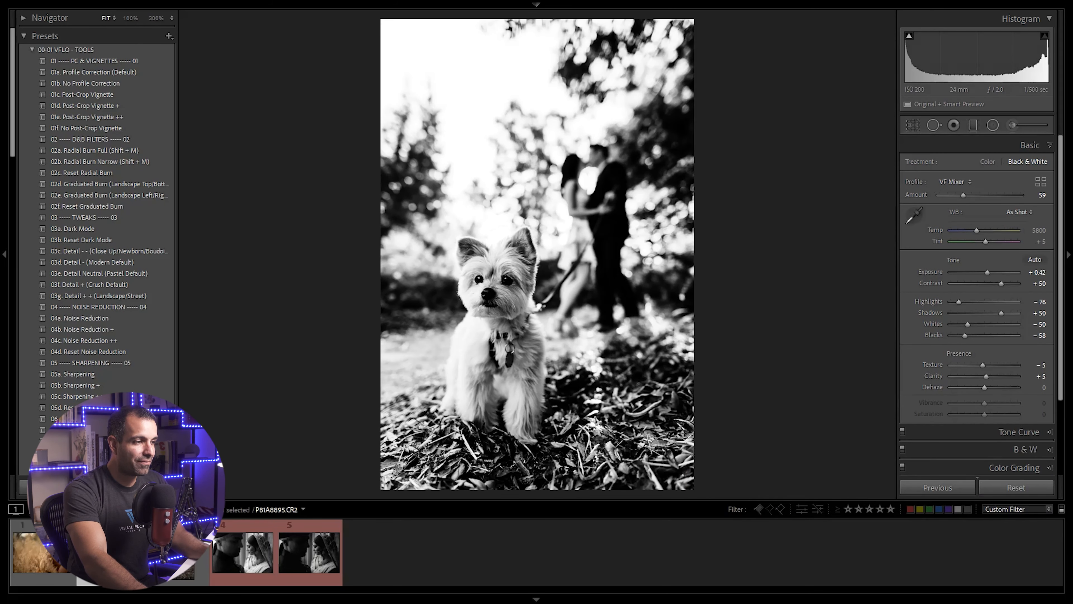
pyautogui.press('v')
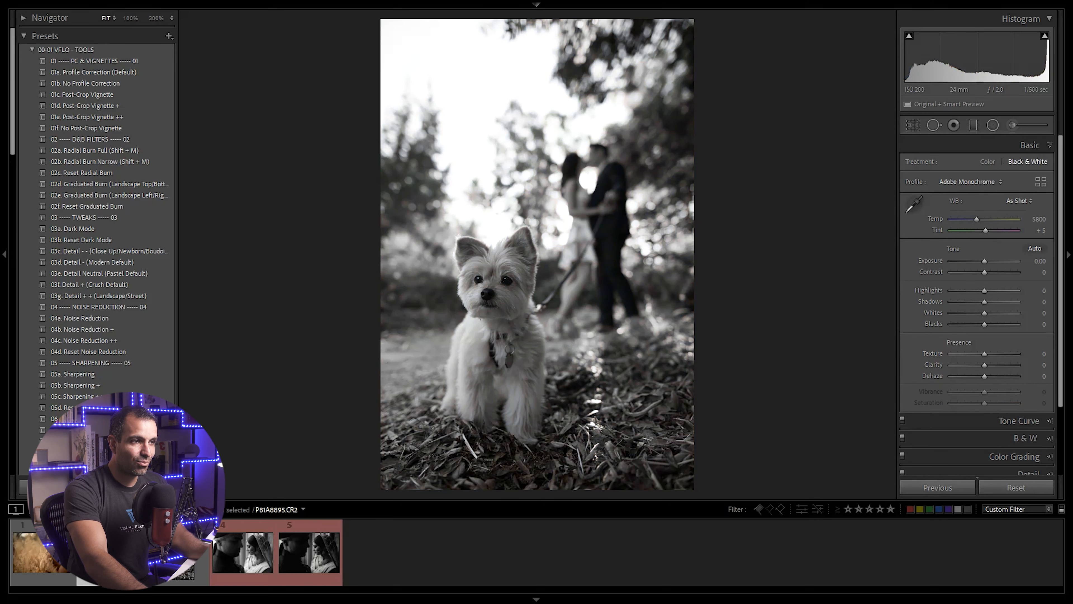
pyautogui.keyDown('ctrl'); pyautogui.click(177, 553); pyautogui.keyUp('ctrl')
pyautogui.press('n')
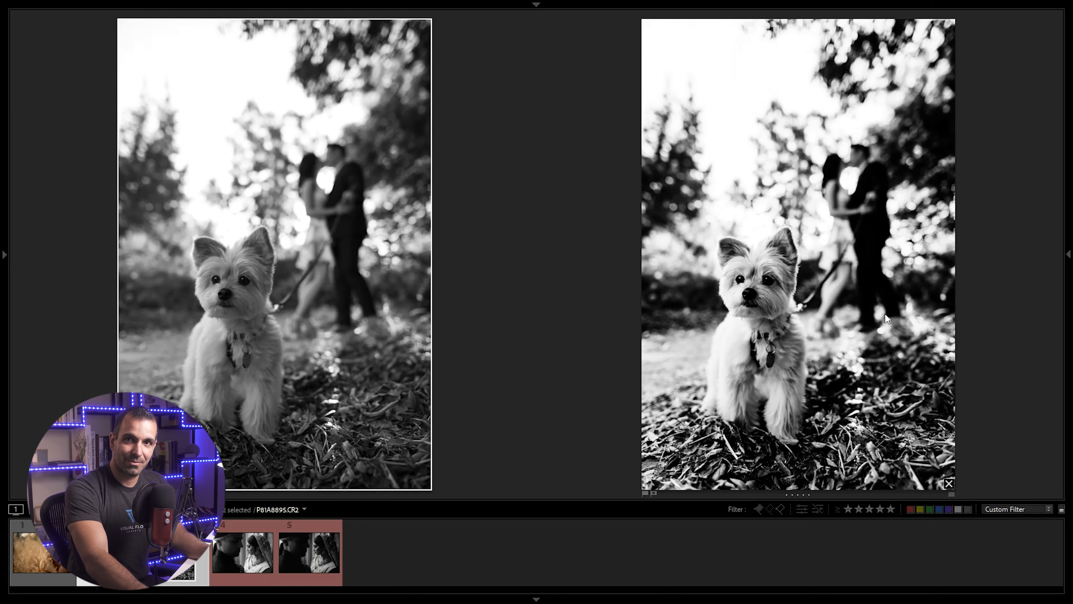
# Apply the 00d. Bold Portrait Cinematic preset to the woman-in-hat photo in Develop, with exposure +0.33 and VF Mixer amount 34.
pyautogui.click(42, 553)
pyautogui.press('d')
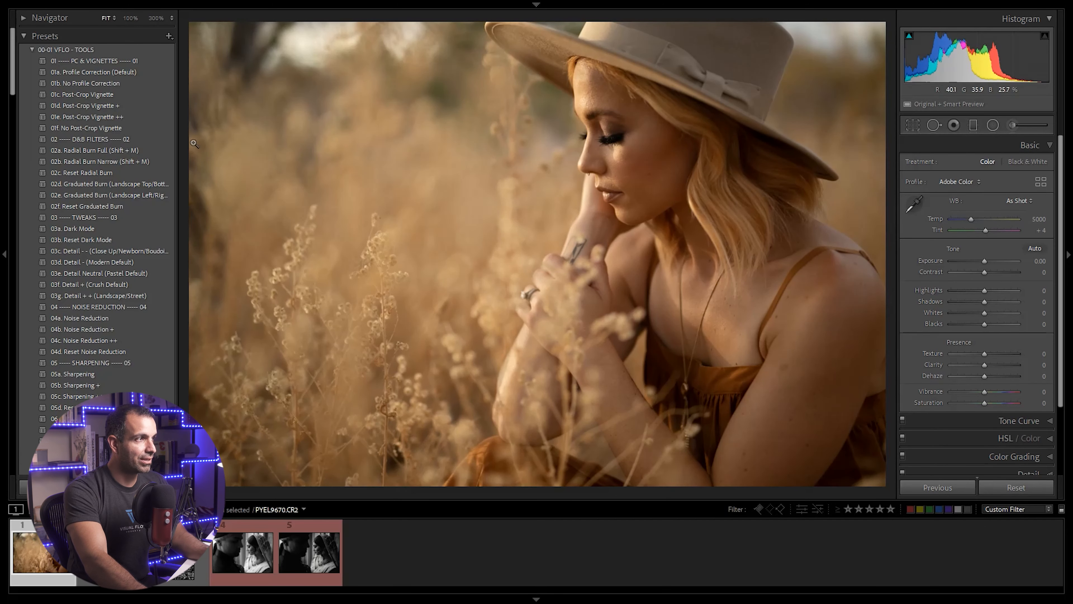
pyautogui.click(32, 50)
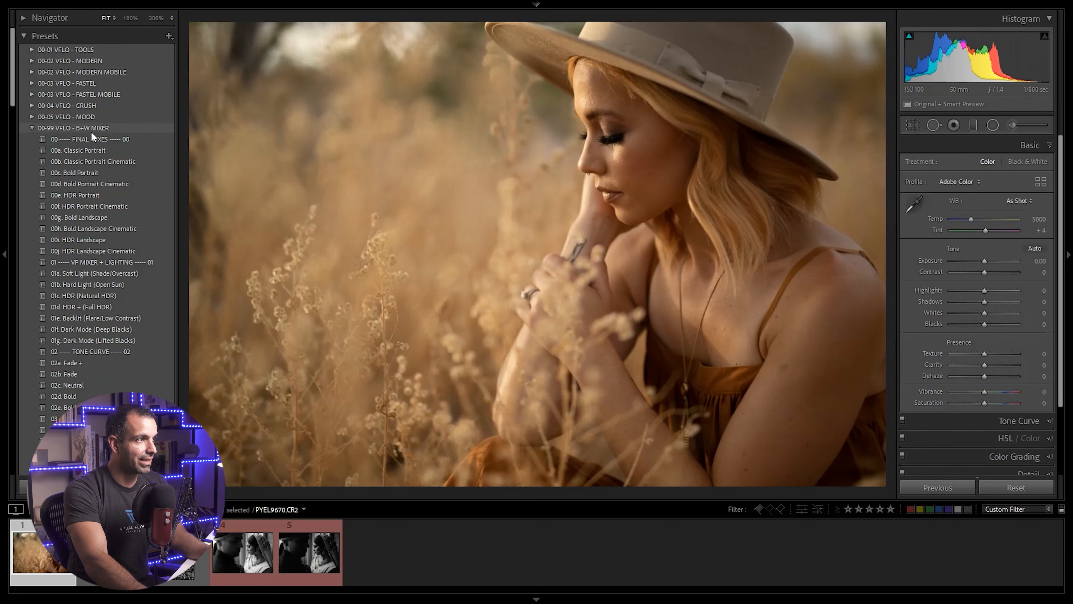
pyautogui.click(83, 181)
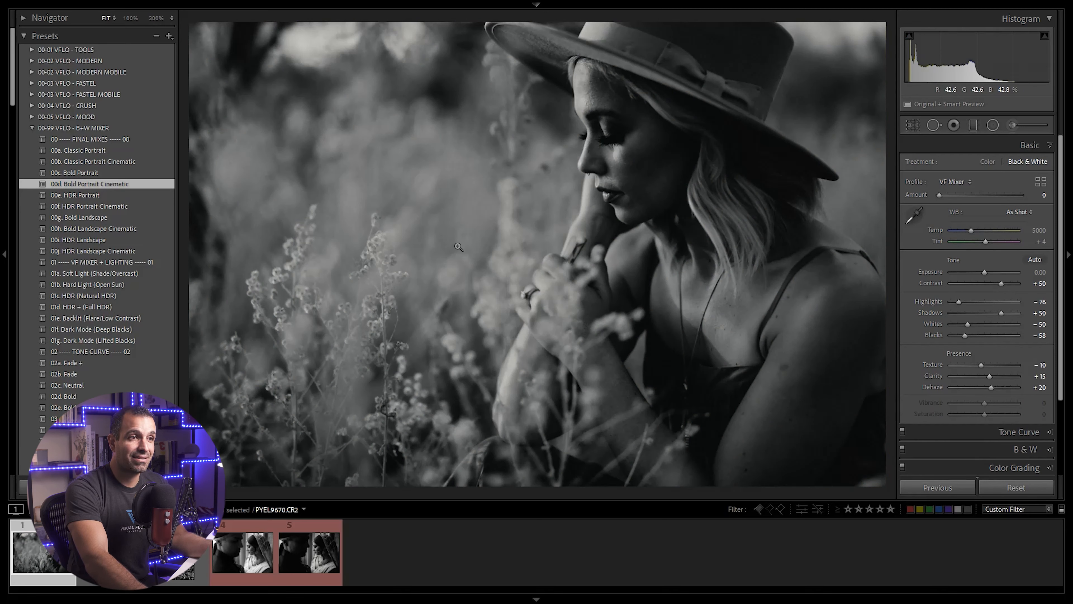
pyautogui.moveTo(985, 273); pyautogui.dragTo(988, 272)
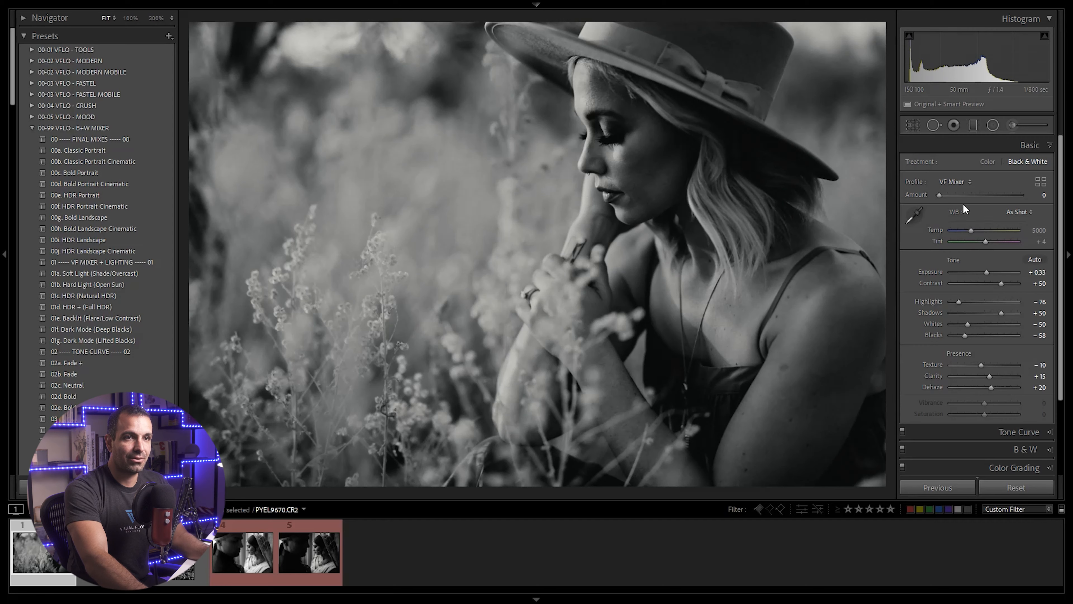
pyautogui.moveTo(943, 193); pyautogui.dragTo(952, 194)
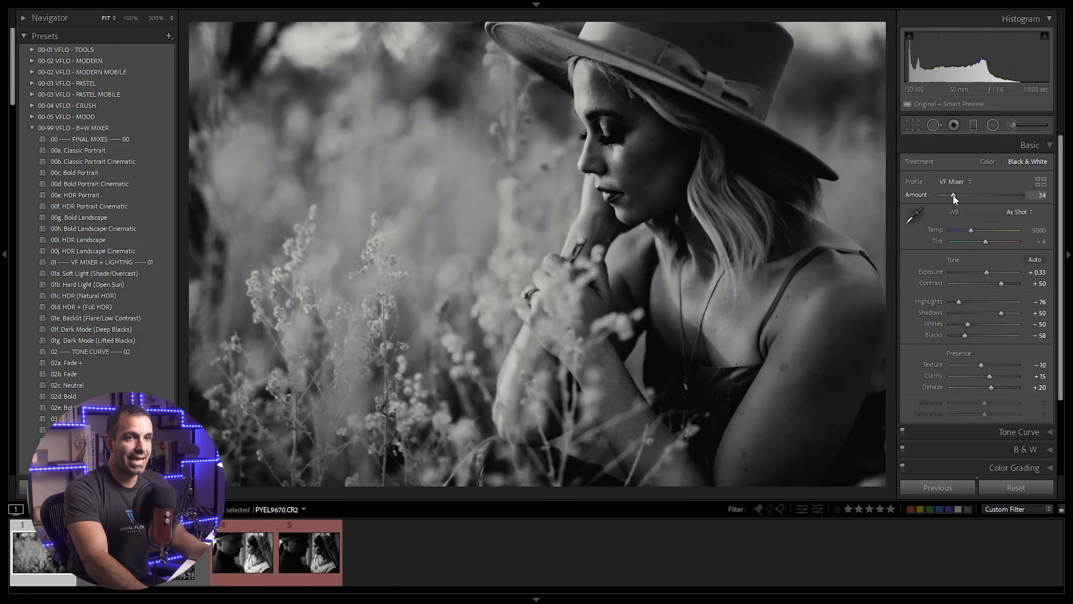
# Add the 02a. Radial Burn Full preset to the portrait, center its radial filter on the woman's face and narrow the ellipse.
pyautogui.click(32, 50)
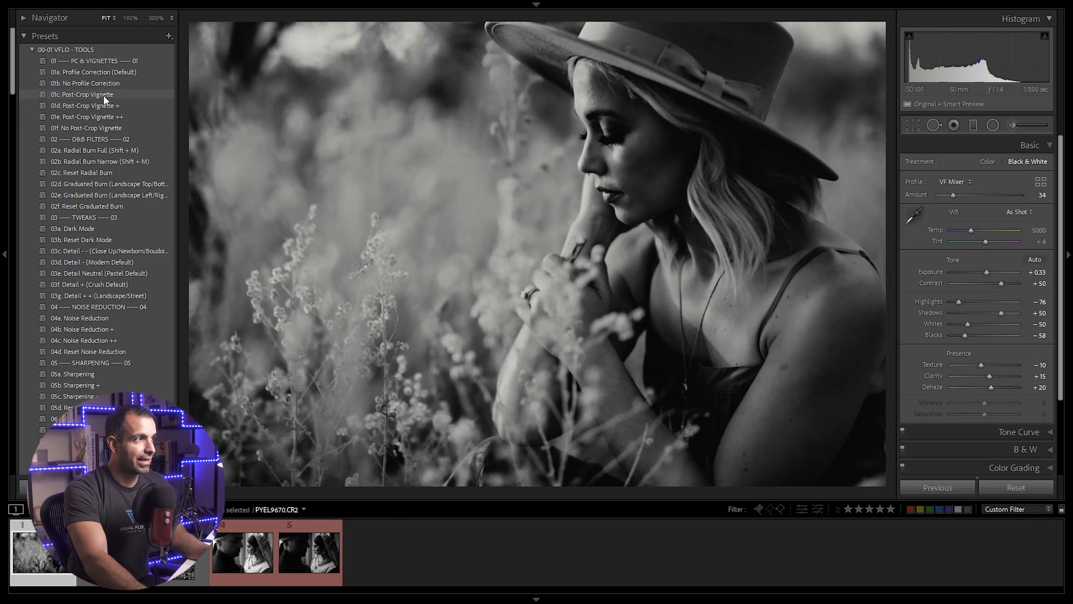
pyautogui.click(100, 150)
pyautogui.hotkey('shift', 'm')
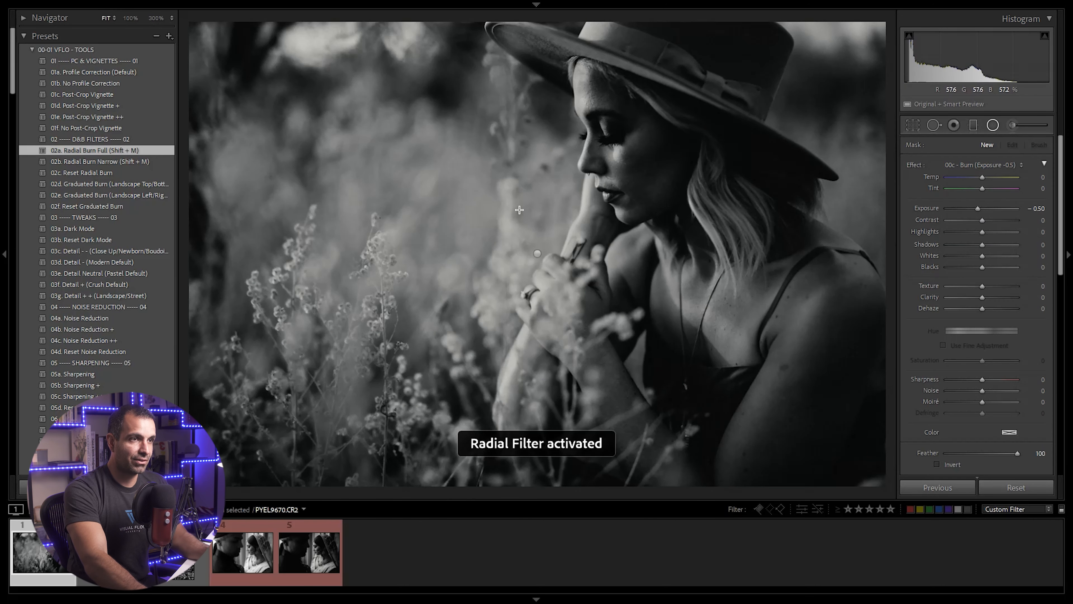
pyautogui.click(536, 255)
pyautogui.moveTo(537, 255); pyautogui.dragTo(613, 153)
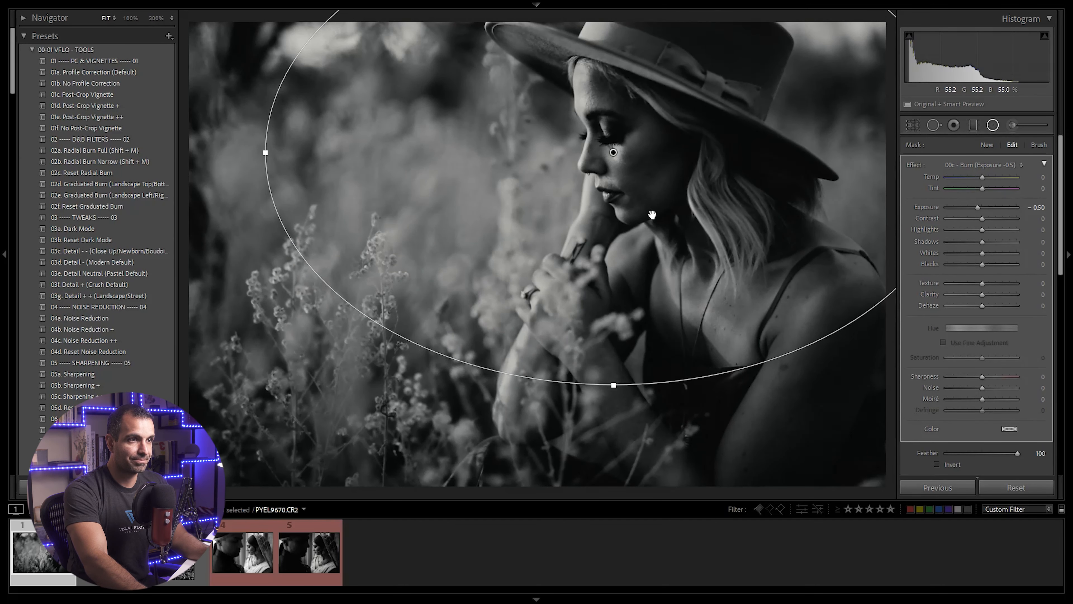
pyautogui.moveTo(265, 153); pyautogui.dragTo(383, 153)
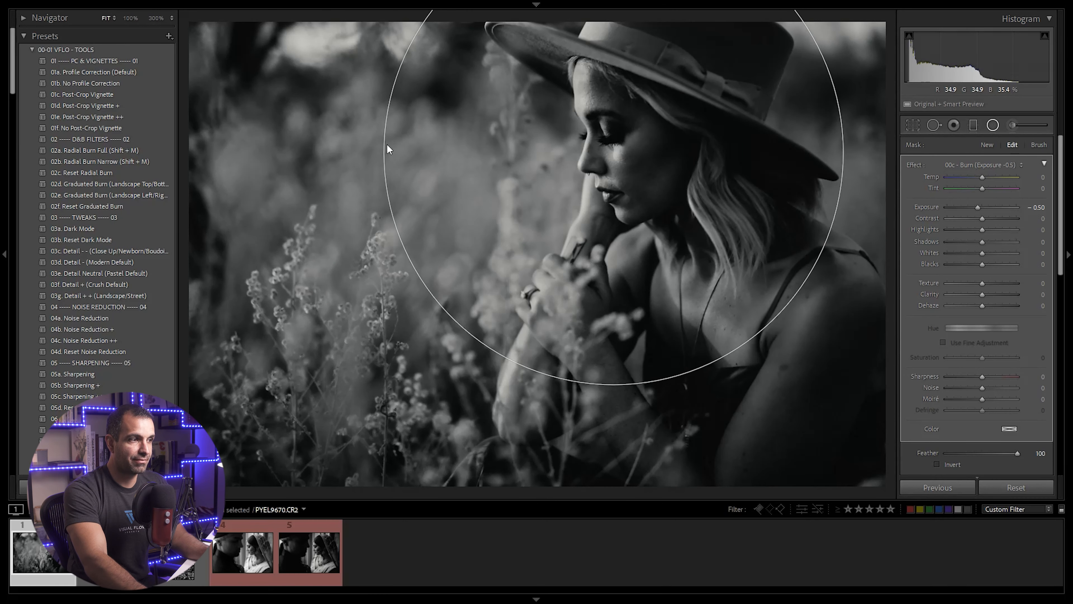
# Create a virtual copy of the hat portrait, make the original plain black and white, and compare the two in Survey and Loupe views.
pyautogui.hotkey('ctrl', "'")
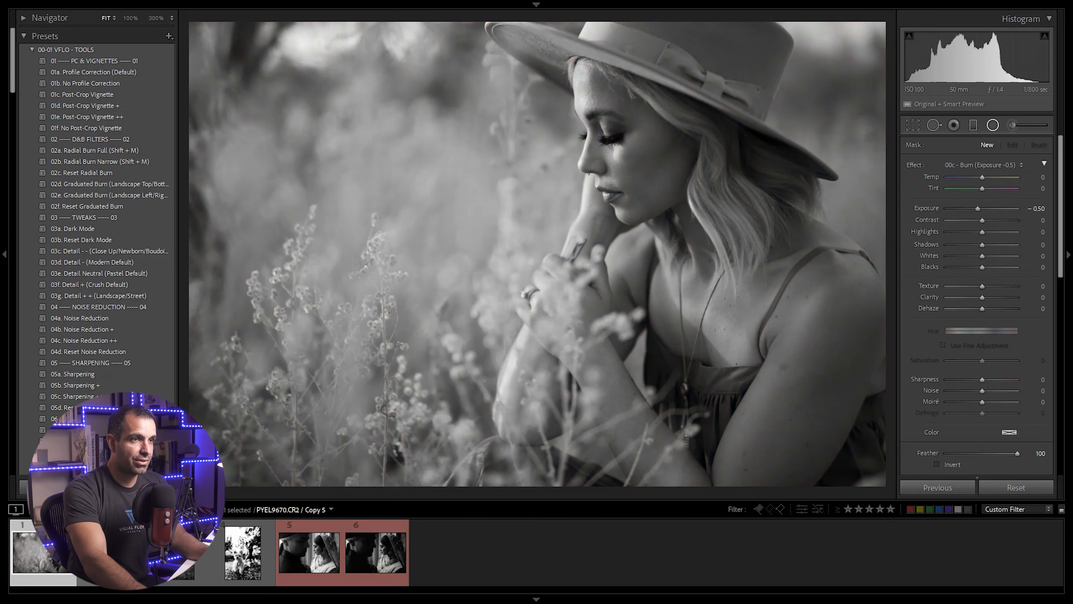
pyautogui.keyDown('ctrl'); pyautogui.click(55, 552); pyautogui.keyUp('ctrl')
pyautogui.press('n')
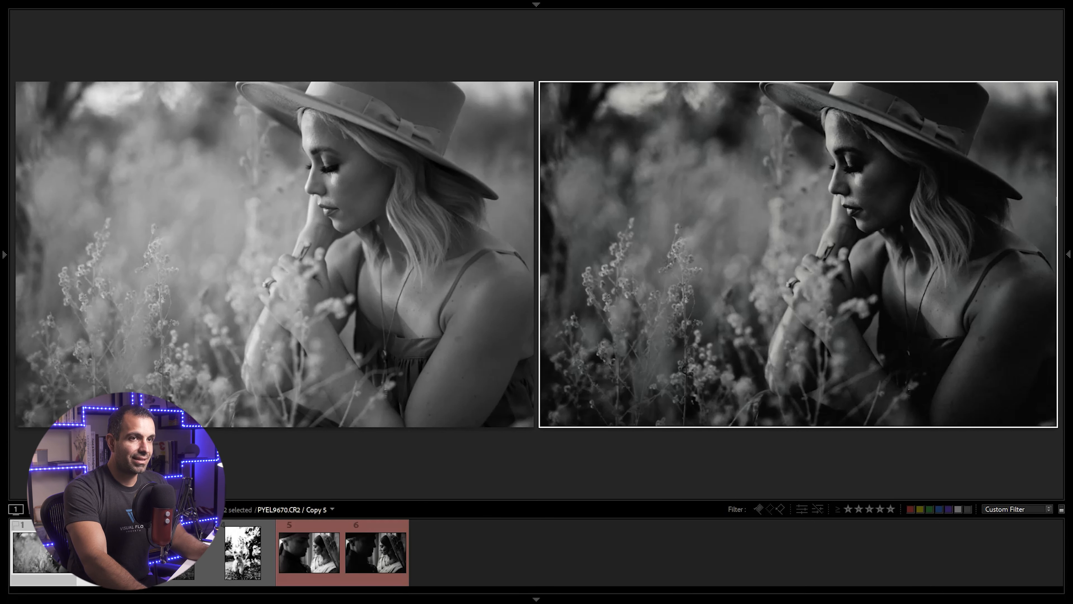
pyautogui.press('e')
pyautogui.press('Left')
pyautogui.press('Right')
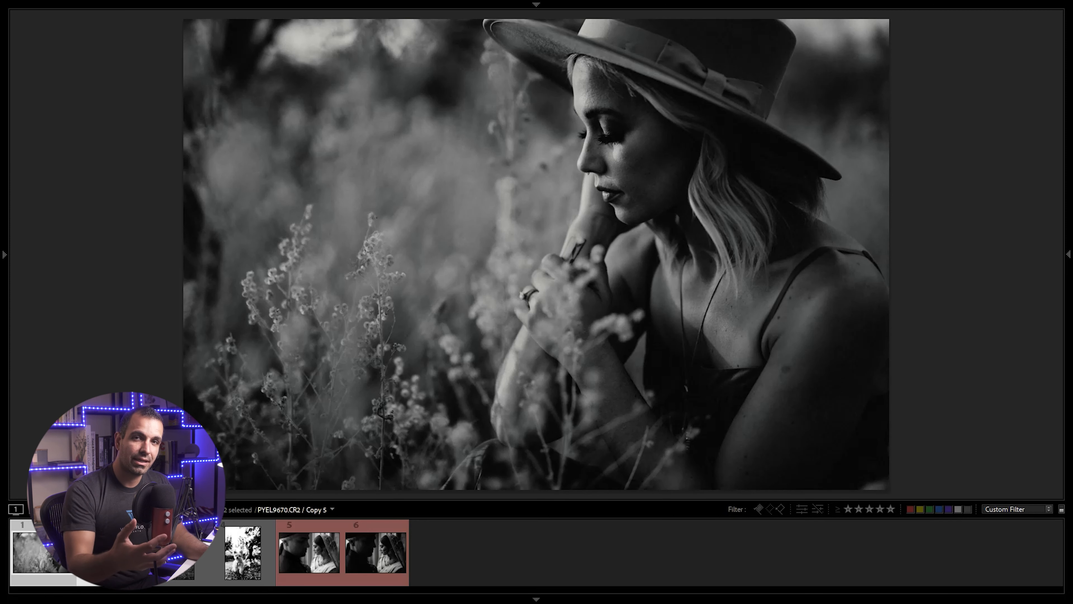
# Filter the library to the 02 - One Click Landscape keyword and open the seascape with the posing woman in Develop with the B+W Mixer presets.
pyautogui.press('g')
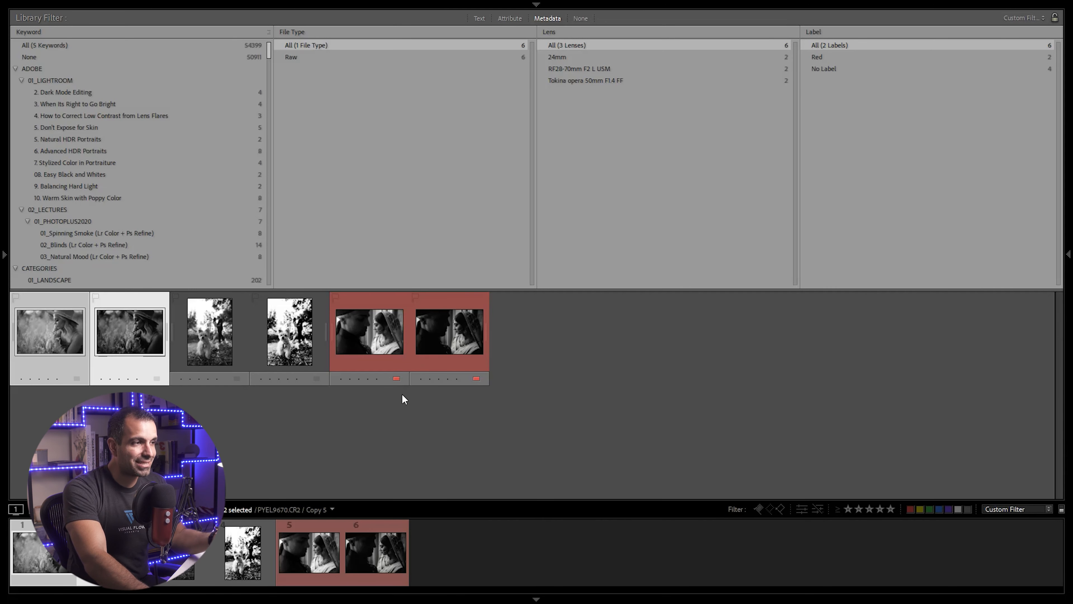
pyautogui.click(385, 404)
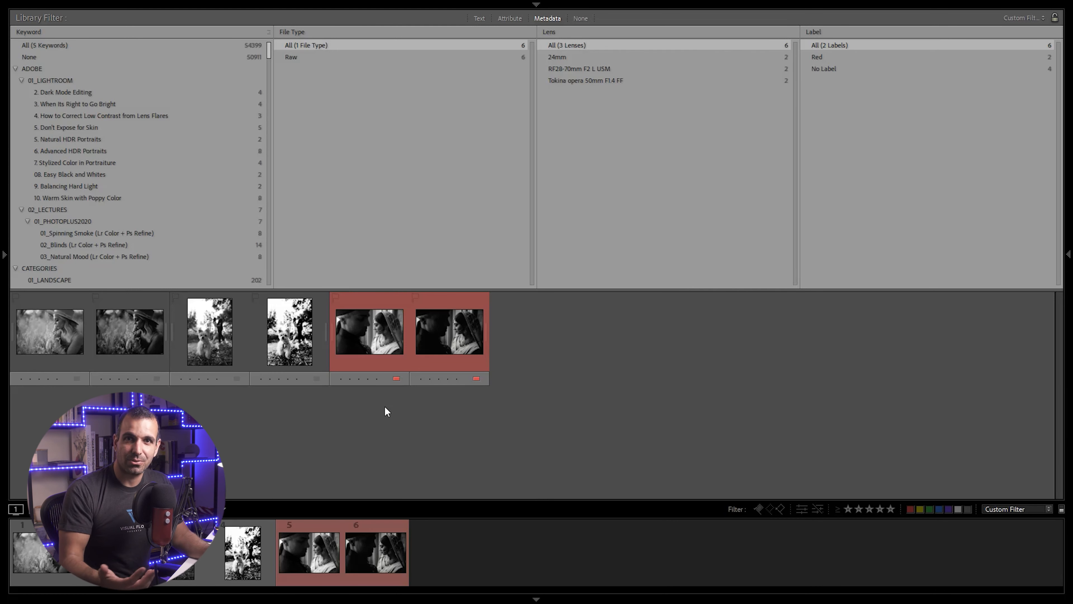
pyautogui.press('Tab')
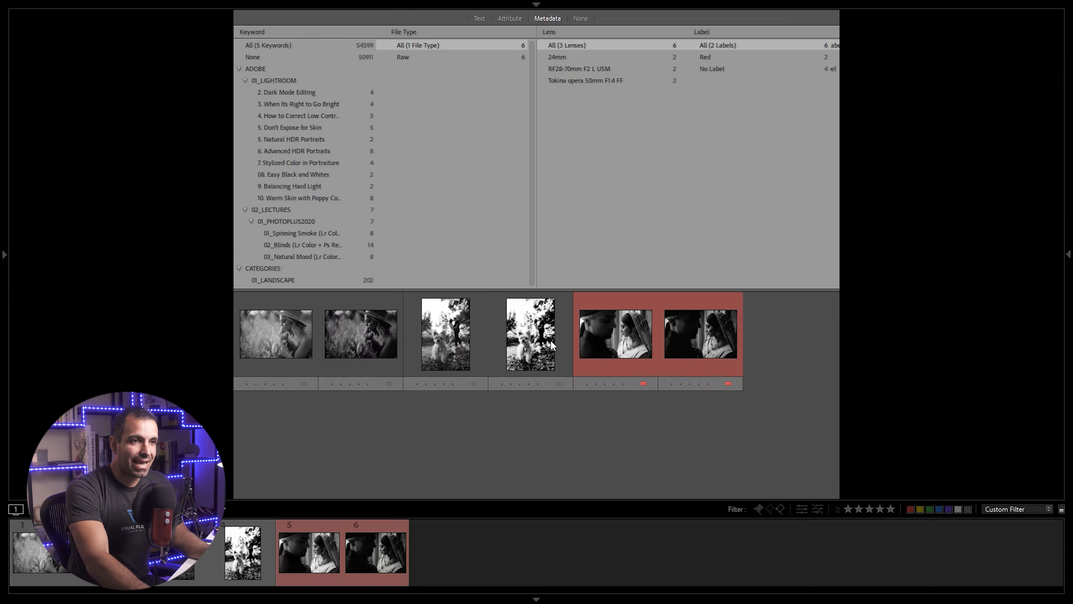
pyautogui.click(1050, 310)
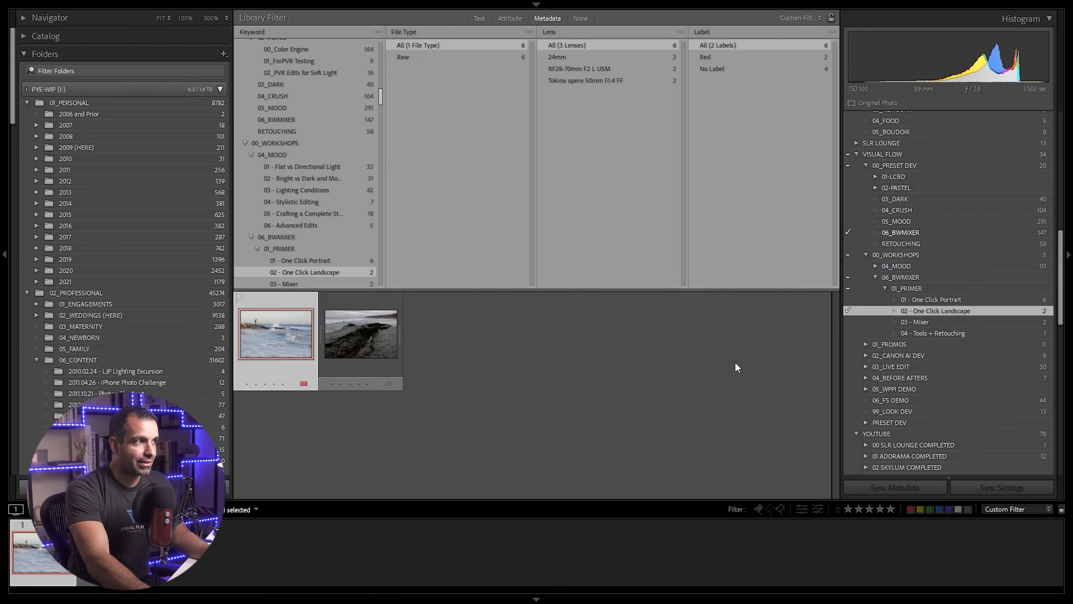
pyautogui.press('d')
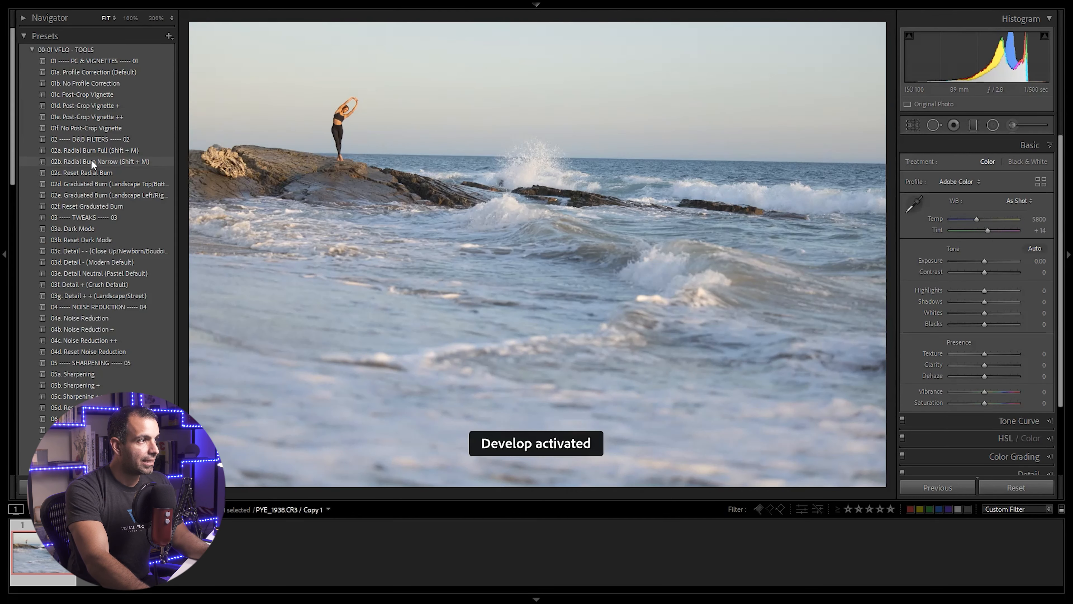
pyautogui.click(31, 49)
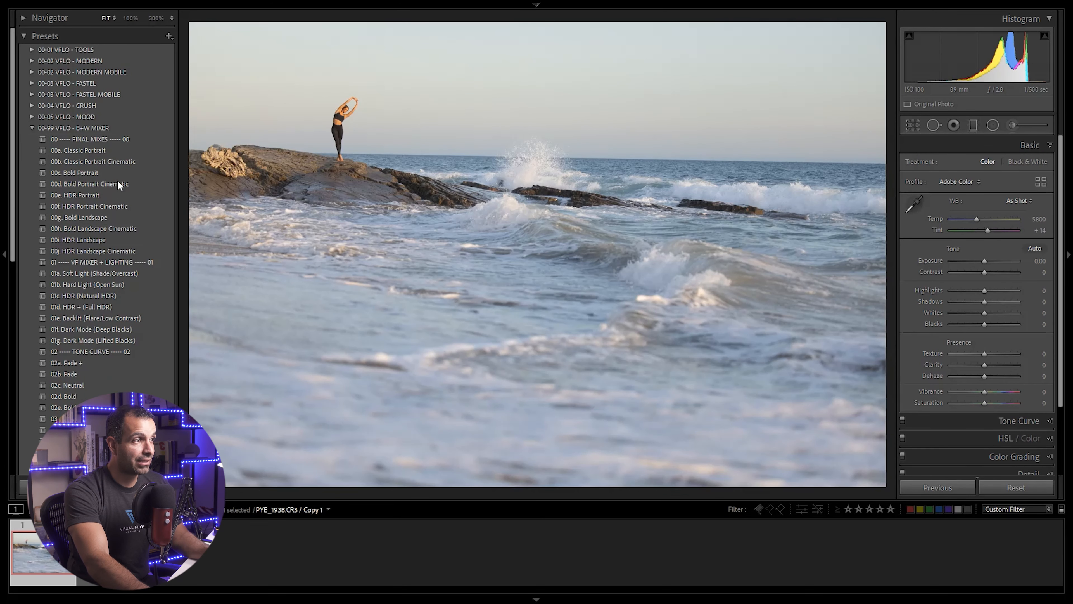
# Try the 00g. Bold Landscape, 00h. Bold Landscape Cinematic, 00i. HDR Landscape and 00j. HDR Landscape Cinematic presets on the seascape.
pyautogui.click(89, 220)
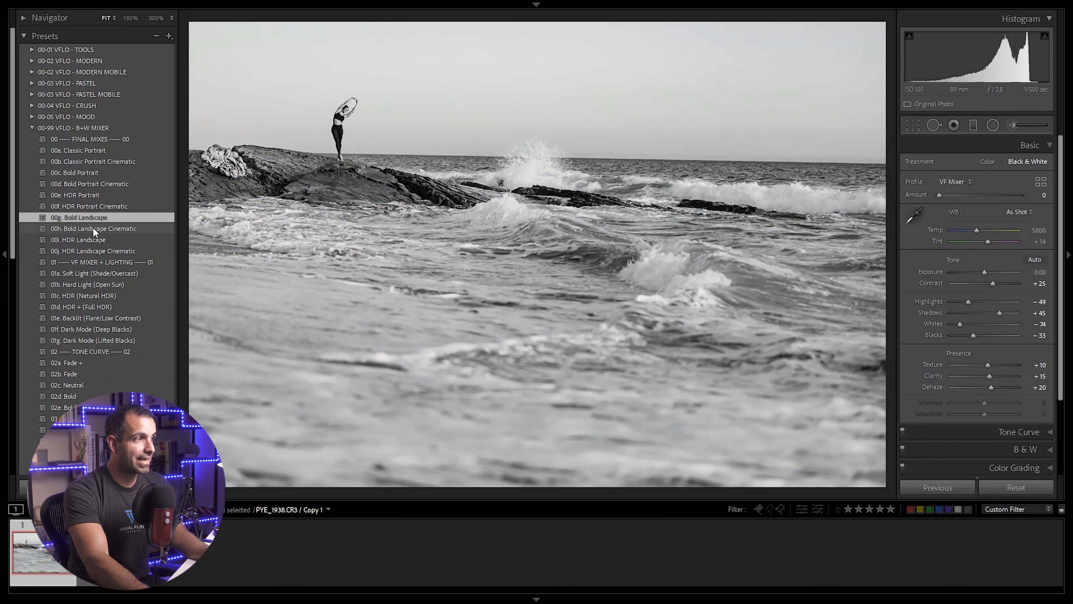
pyautogui.click(92, 226)
pyautogui.click(90, 238)
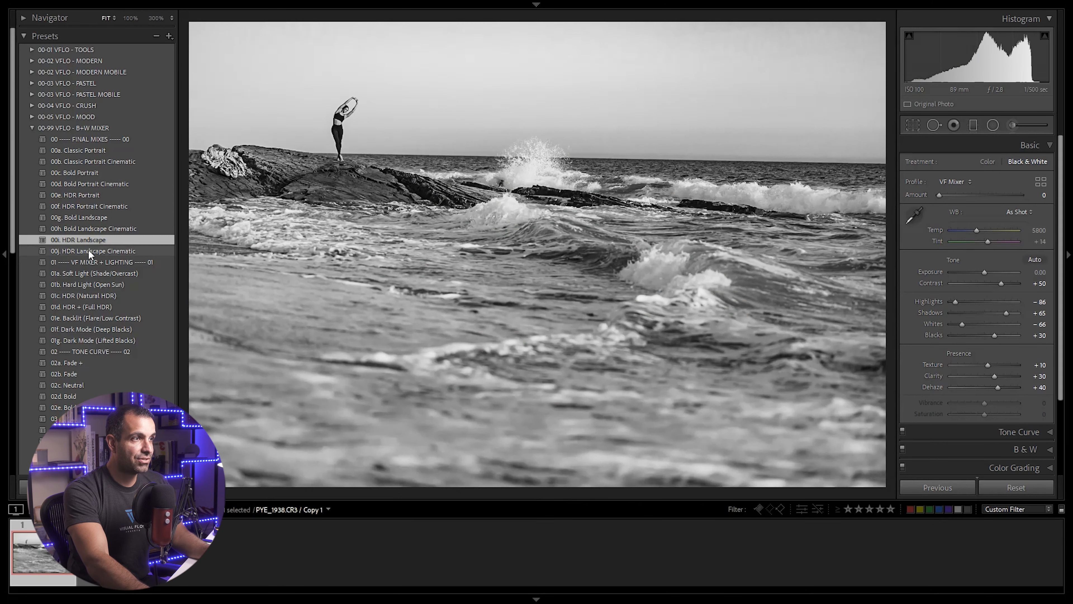
pyautogui.click(88, 250)
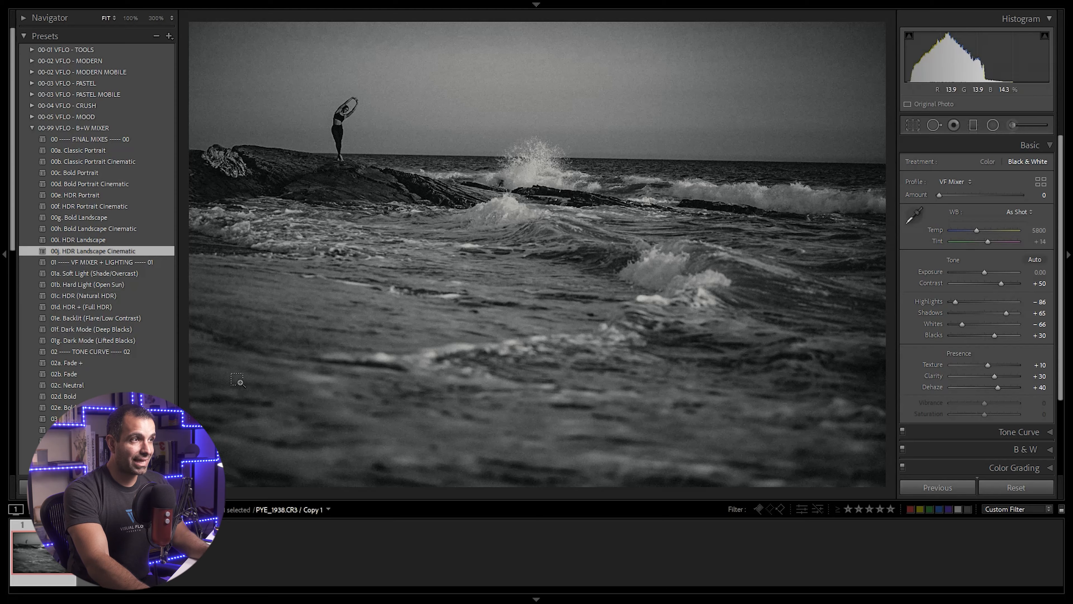
# Reset the seascape's adjustments and straighten its horizon with the crop tool.
pyautogui.hotkey('ctrl', 'shift', 'r')
pyautogui.press('r')
pyautogui.moveTo(177, 148); pyautogui.dragTo(182, 154)
pyautogui.press('d')
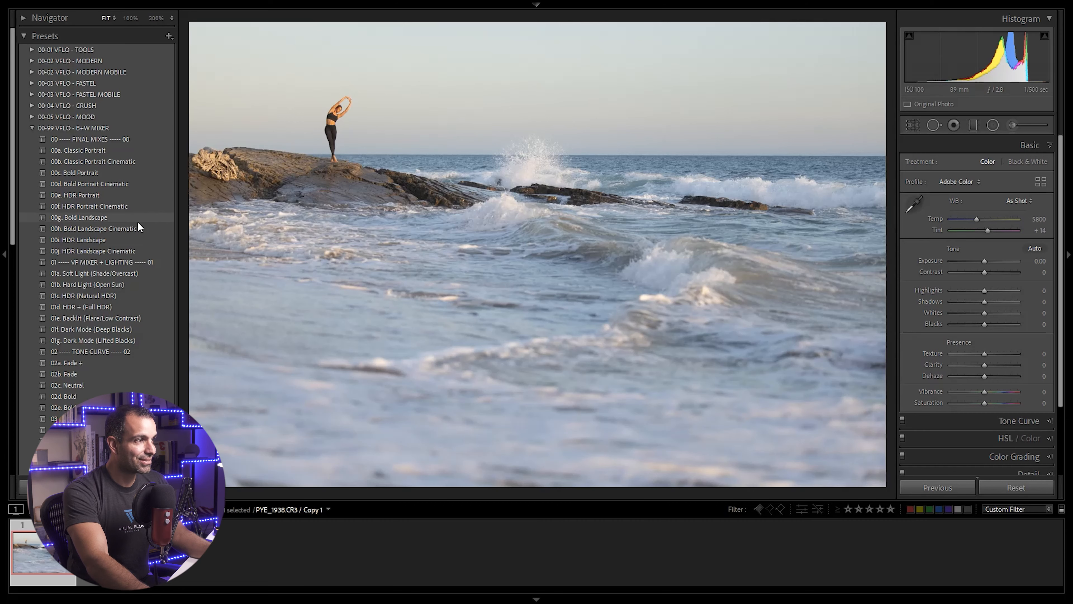
# Apply 00h. Bold Landscape Cinematic to the seascape after previewing 00g. Bold Landscape, set exposure to +0.58 and raise the VF Mixer amount.
pyautogui.click(106, 217)
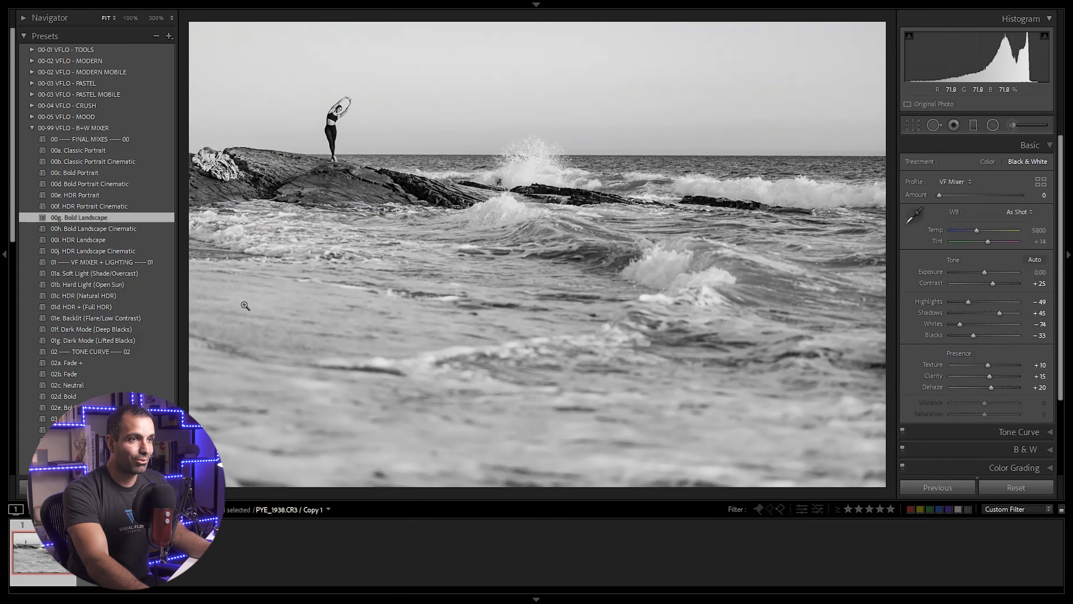
pyautogui.click(135, 228)
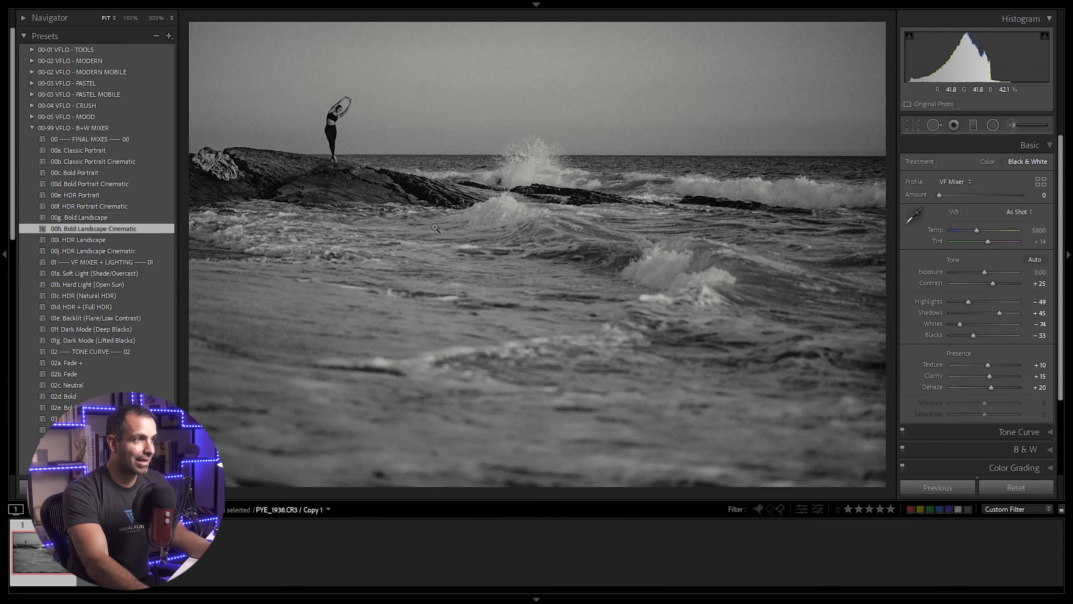
pyautogui.moveTo(985, 272); pyautogui.dragTo(989, 271)
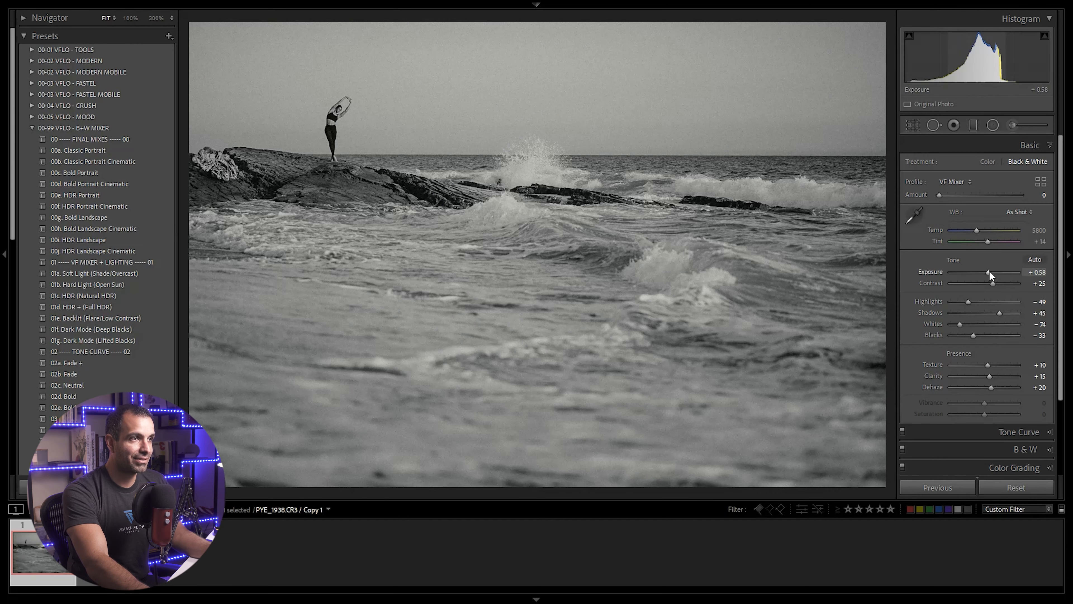
pyautogui.moveTo(939, 194); pyautogui.dragTo(953, 194)
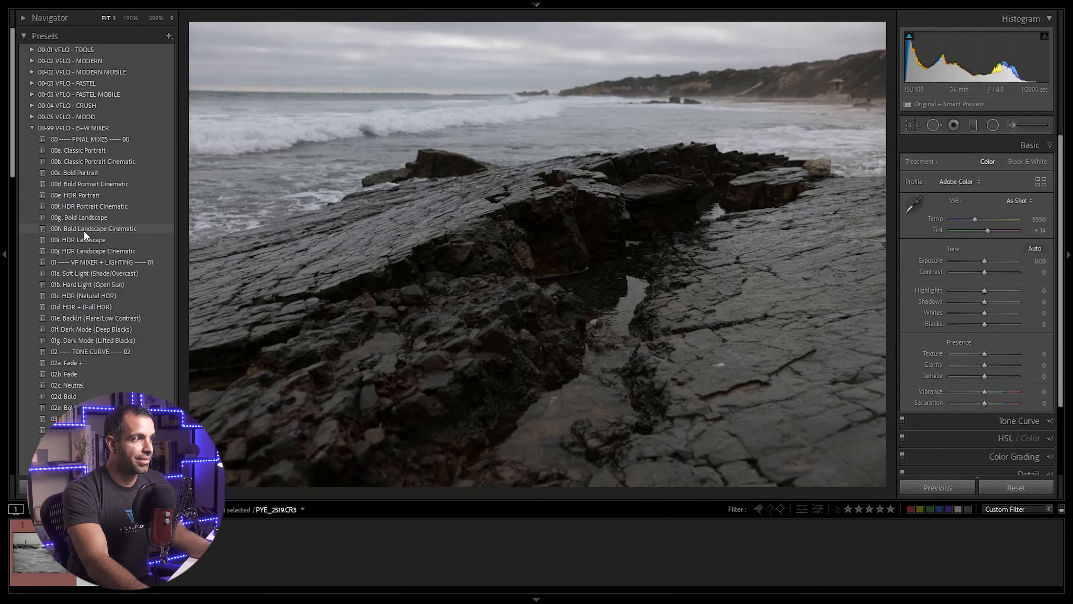
# Apply the 00i. HDR Landscape preset to the rocky shore photo, keep it as a virtual copy and reset the original to plain black and white.
pyautogui.click(91, 246)
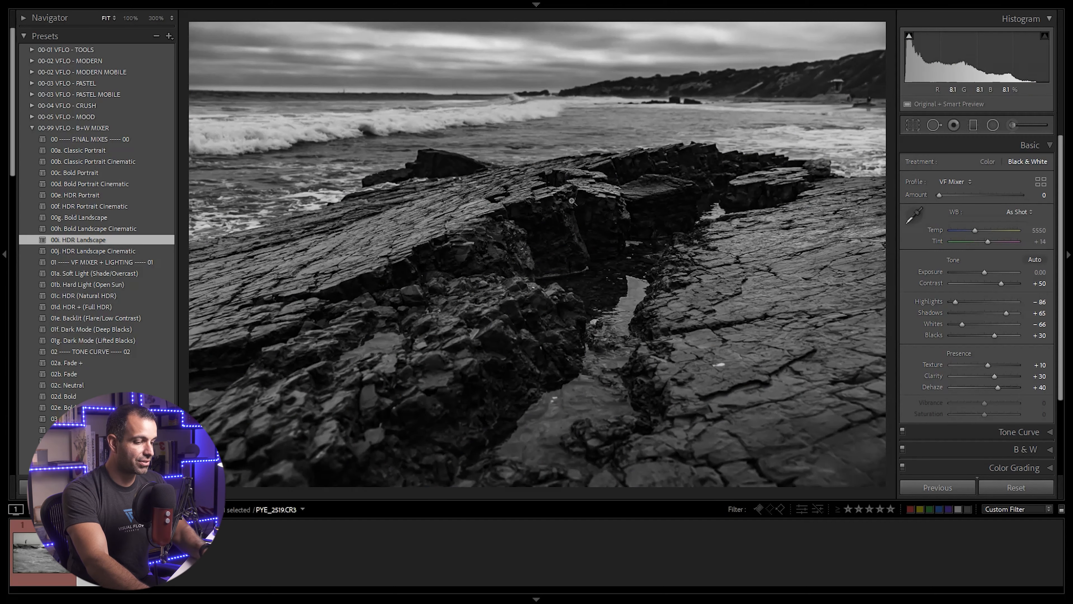
pyautogui.hotkey('ctrl', "'")
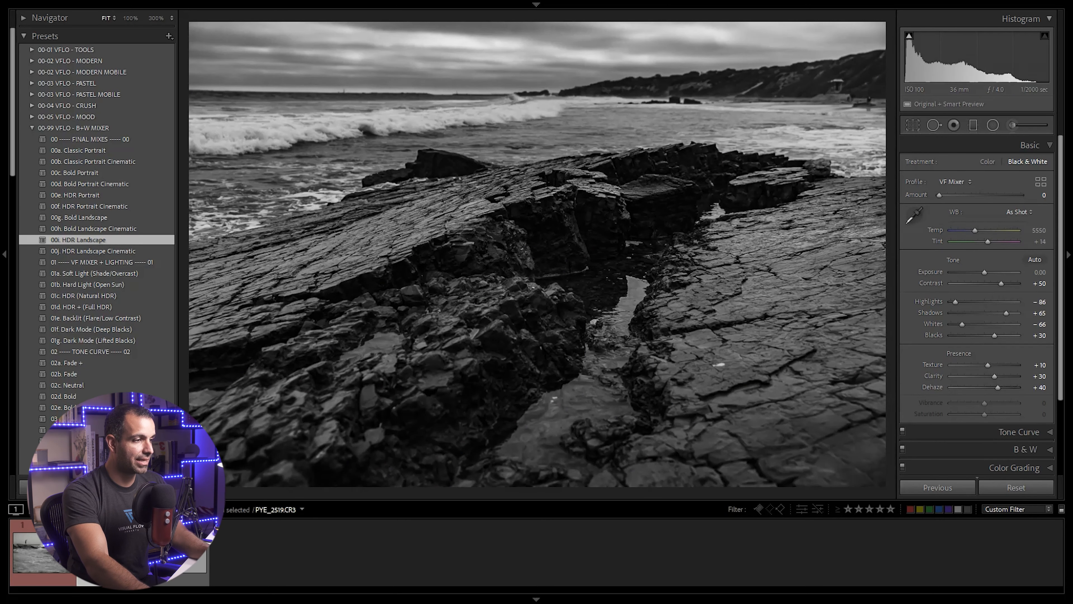
pyautogui.hotkey('ctrl', 'shift', 'r')
pyautogui.press('v')
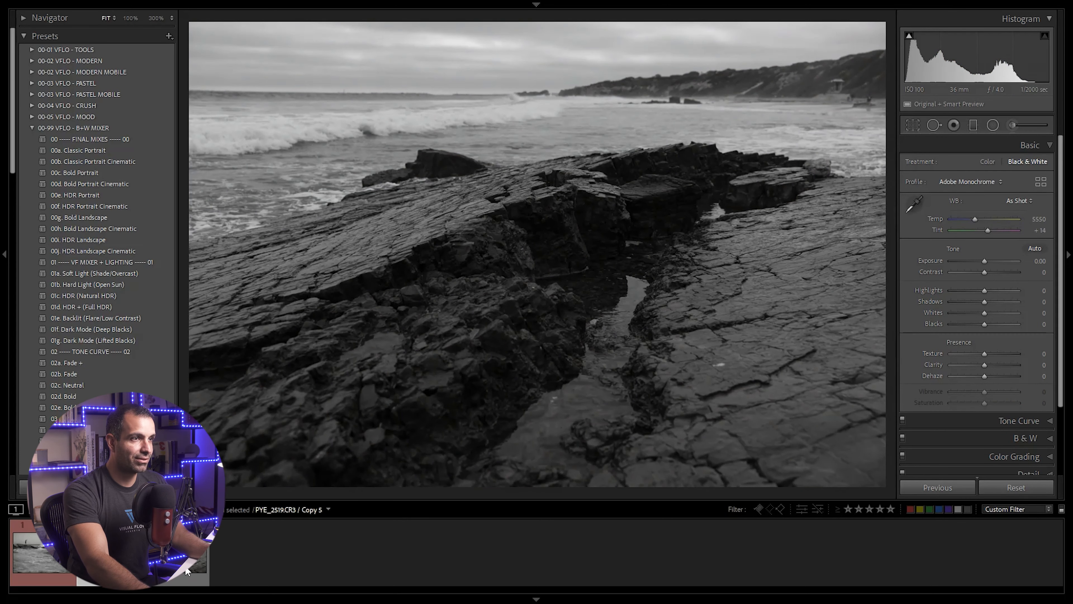
# Set the VF Mixer amount to 38 on the rocky shore's HDR Landscape virtual copy and add the 02a. Radial Burn Full preset.
pyautogui.click(78, 240)
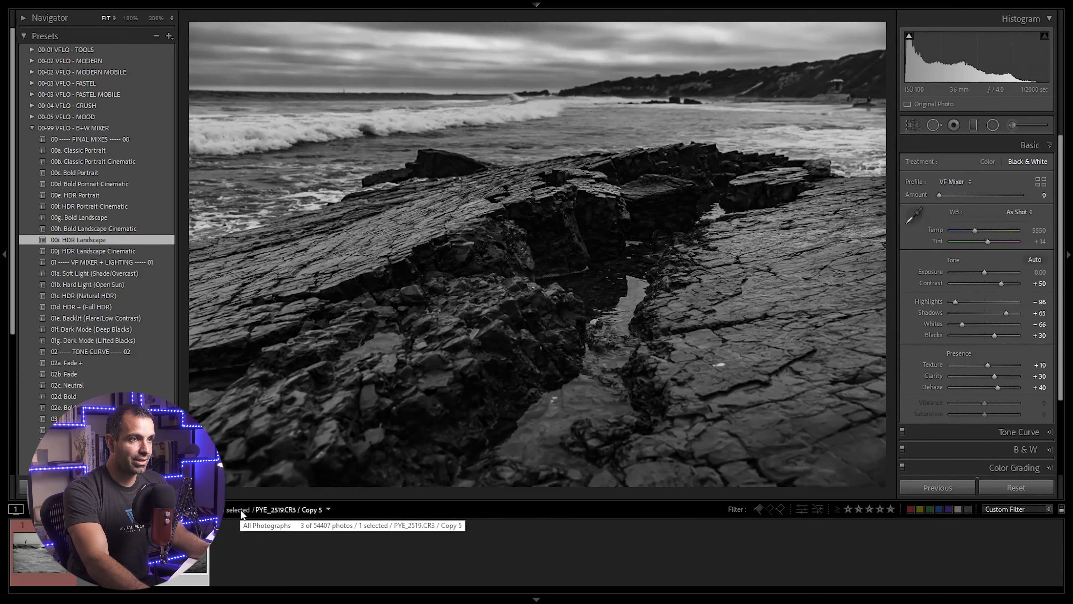
pyautogui.moveTo(951, 195); pyautogui.dragTo(955, 198)
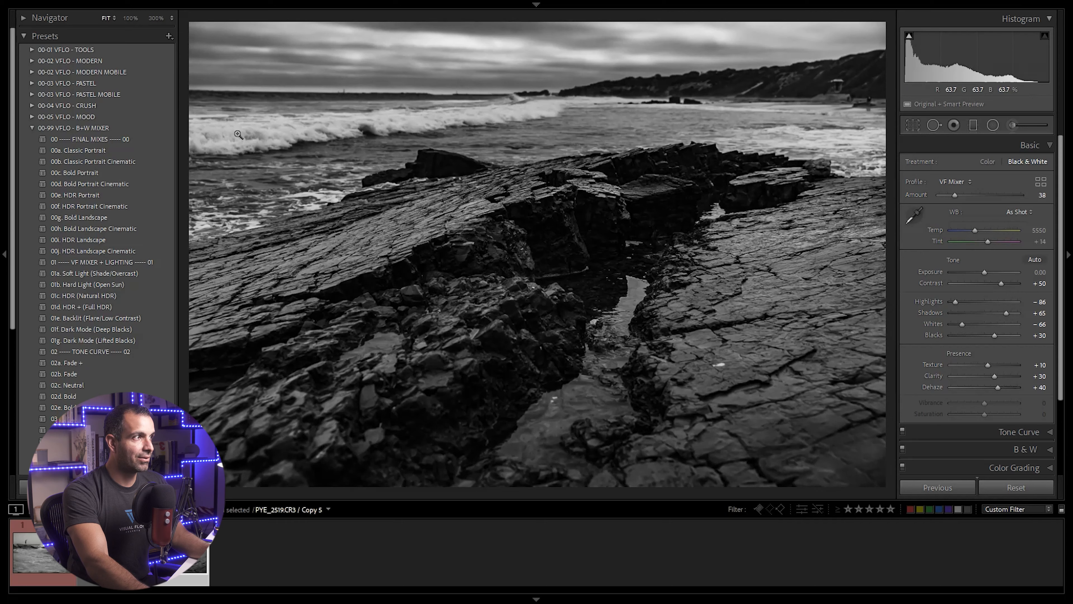
pyautogui.click(65, 49)
pyautogui.click(97, 150)
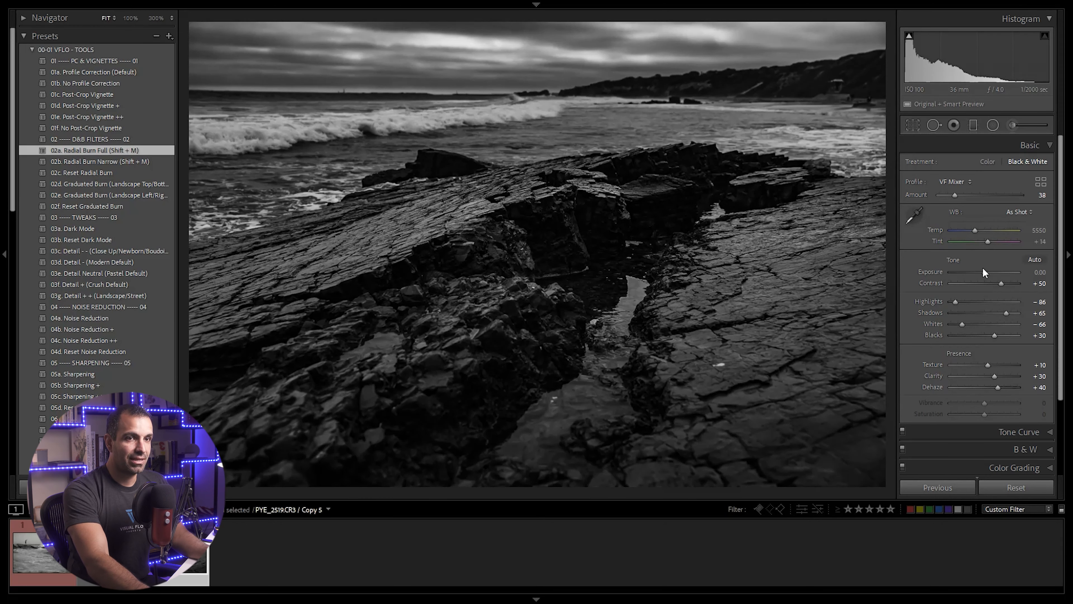
# Set the exposure to +0.25 on the rocky shore's HDR Landscape copy and compare it with the plain version in the Library grid.
pyautogui.click(986, 272)
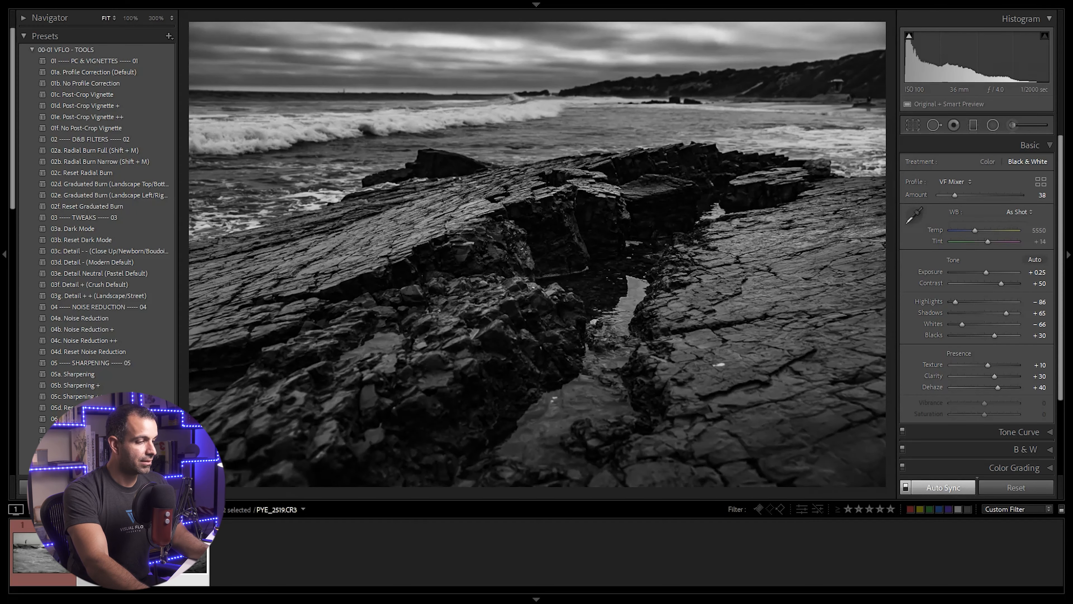
pyautogui.press('e')
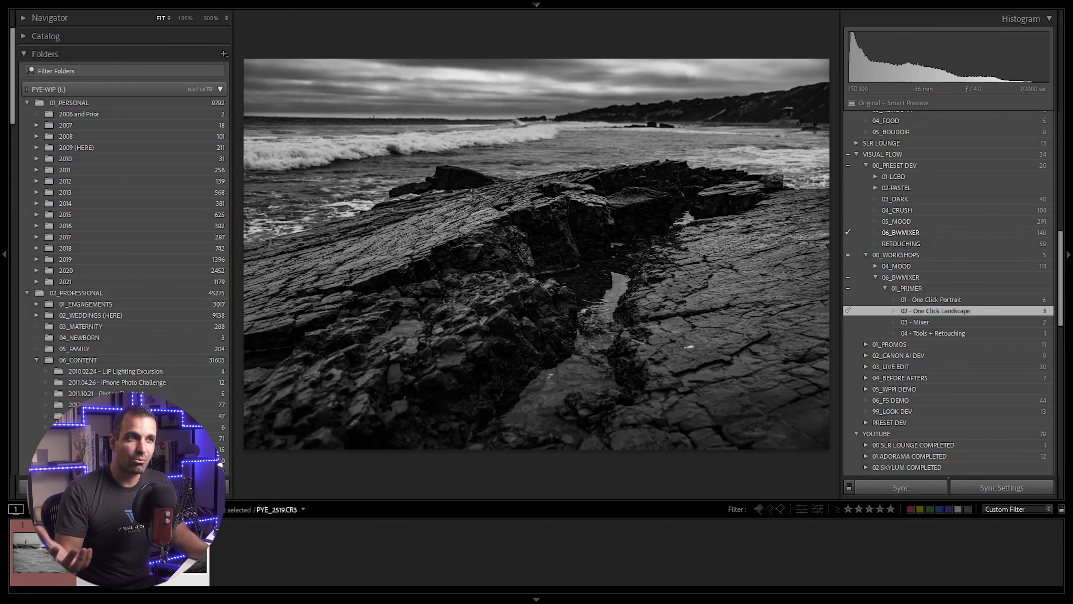
pyautogui.press('g')
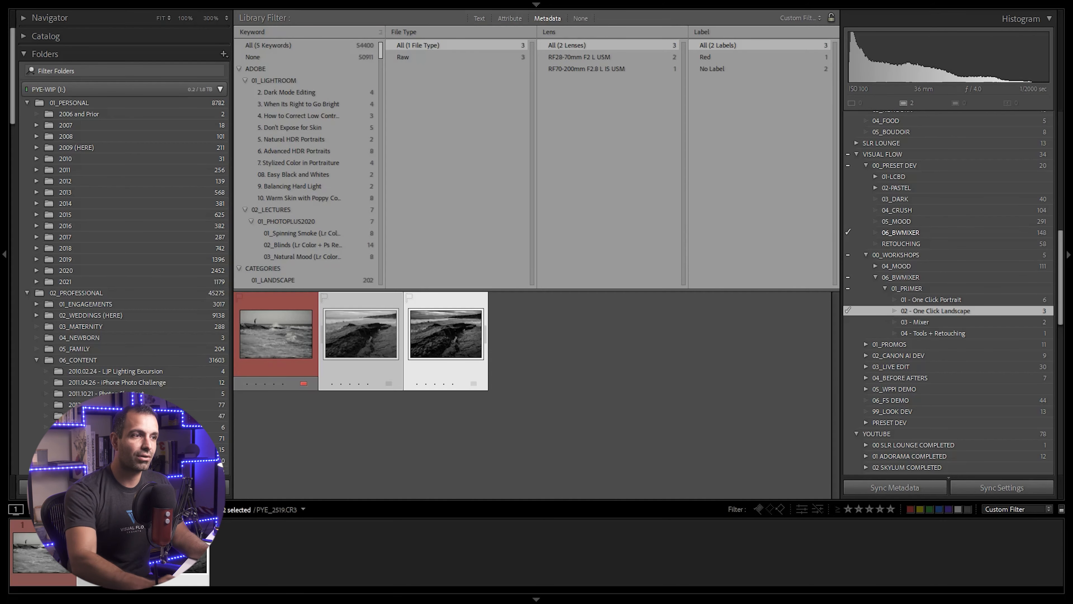
pyautogui.click(527, 391)
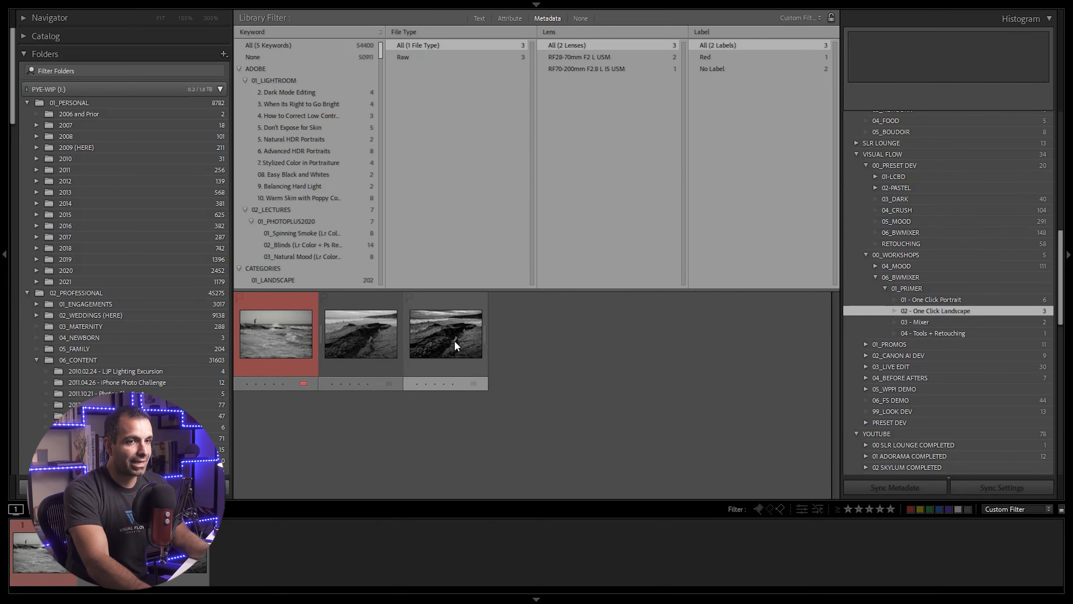
pyautogui.click(367, 342)
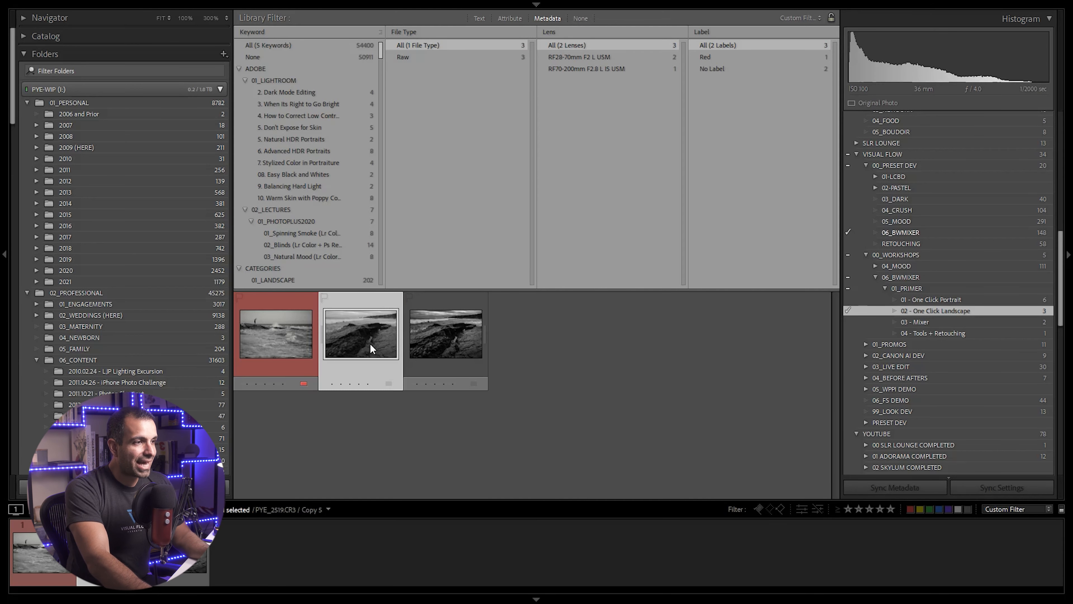
# Show the photos under the 01_PRIMER keyword and open the fourth photo, a black-and-white portrait, in Develop.
pyautogui.click(1049, 311)
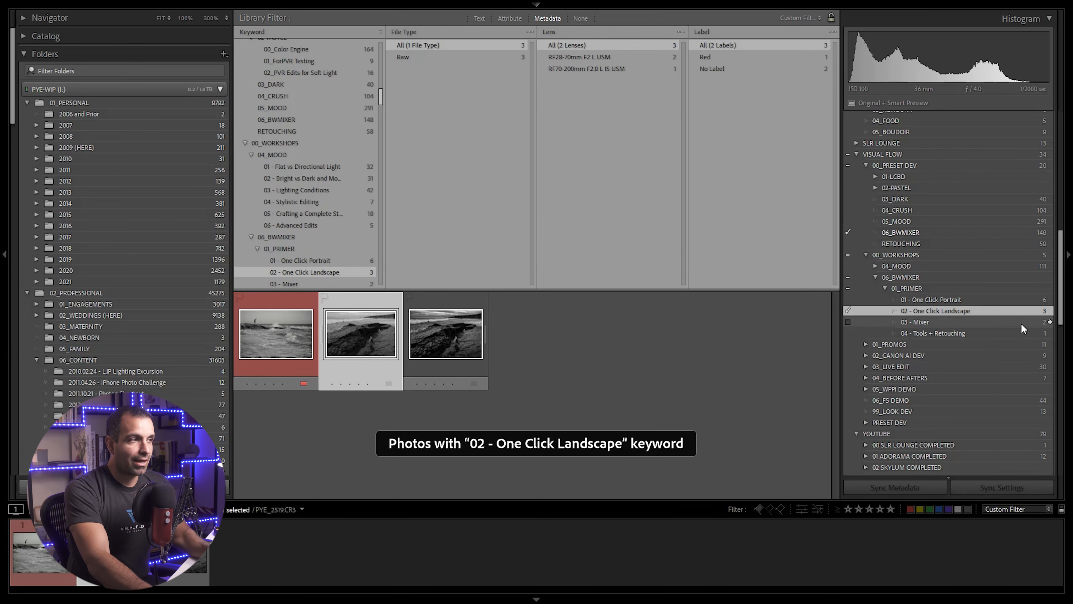
pyautogui.click(1050, 288)
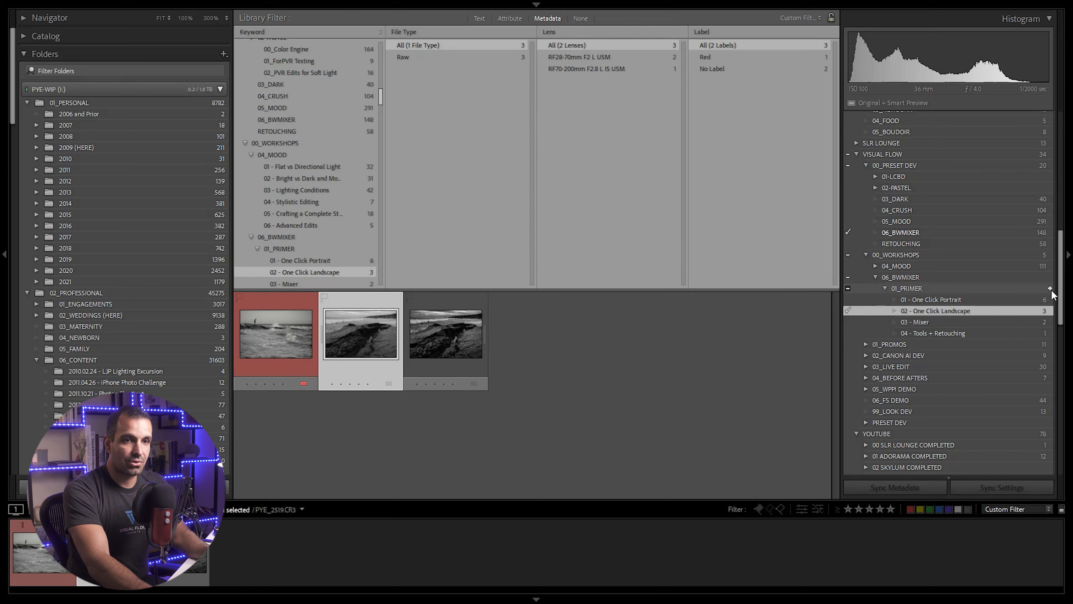
pyautogui.click(502, 327)
pyautogui.press('d')
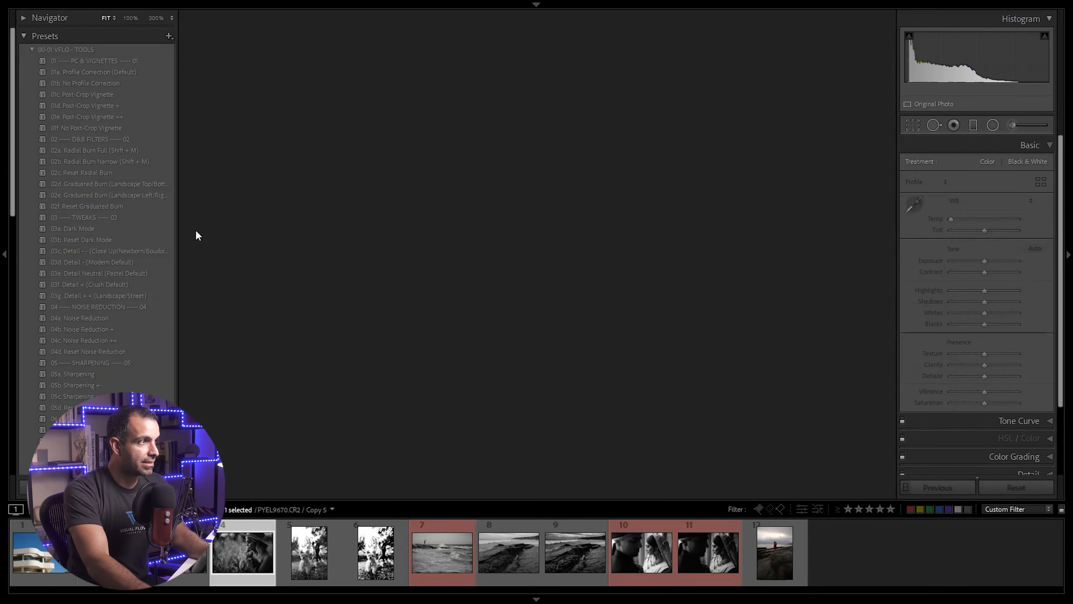
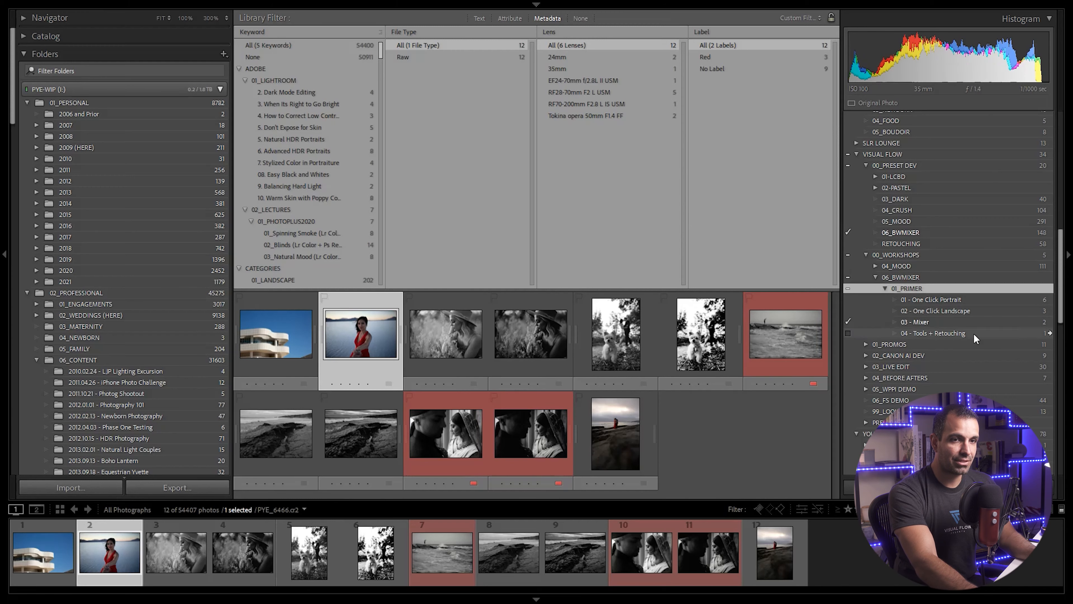
# Filter the library to the 03 - Mixer keyword, open the red-dress portrait in Develop and straighten its horizon with the crop tool.
pyautogui.click(1050, 322)
pyautogui.click(386, 333)
pyautogui.press('d')
pyautogui.press('r')
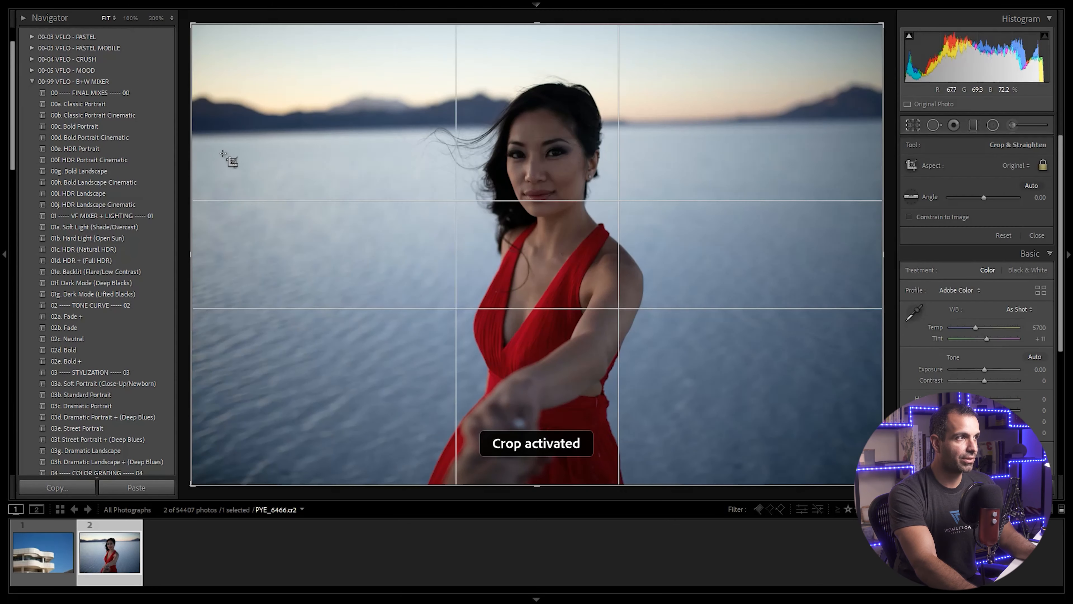
pyautogui.moveTo(185, 118); pyautogui.dragTo(185, 106)
pyautogui.press('d')
# Convert the red-dress portrait to black and white and create a virtual copy of it.
pyautogui.press('v')
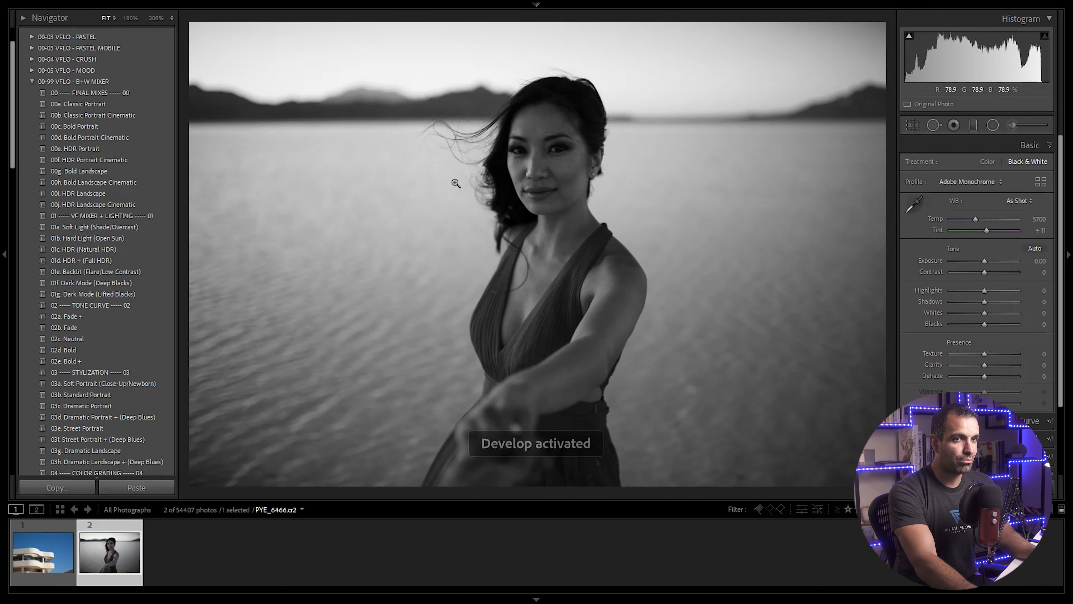
pyautogui.hotkey('ctrl', "'")
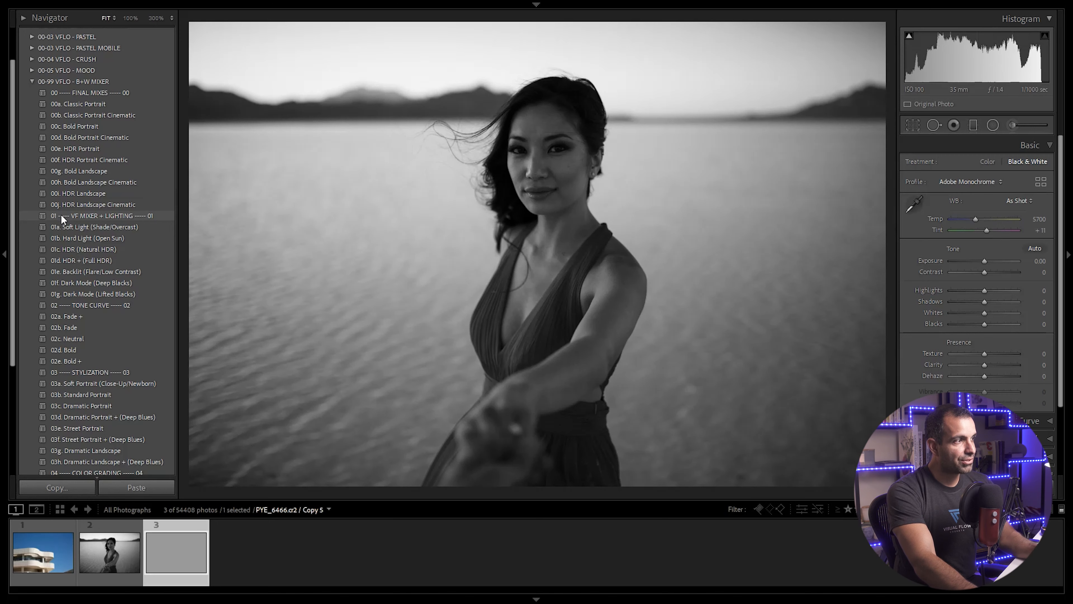
# Apply the 01d. HDR + (Full HDR) lighting preset to the virtual copy after comparing it with 01c. HDR (Natural HDR).
pyautogui.scroll(-2, 78, 374)
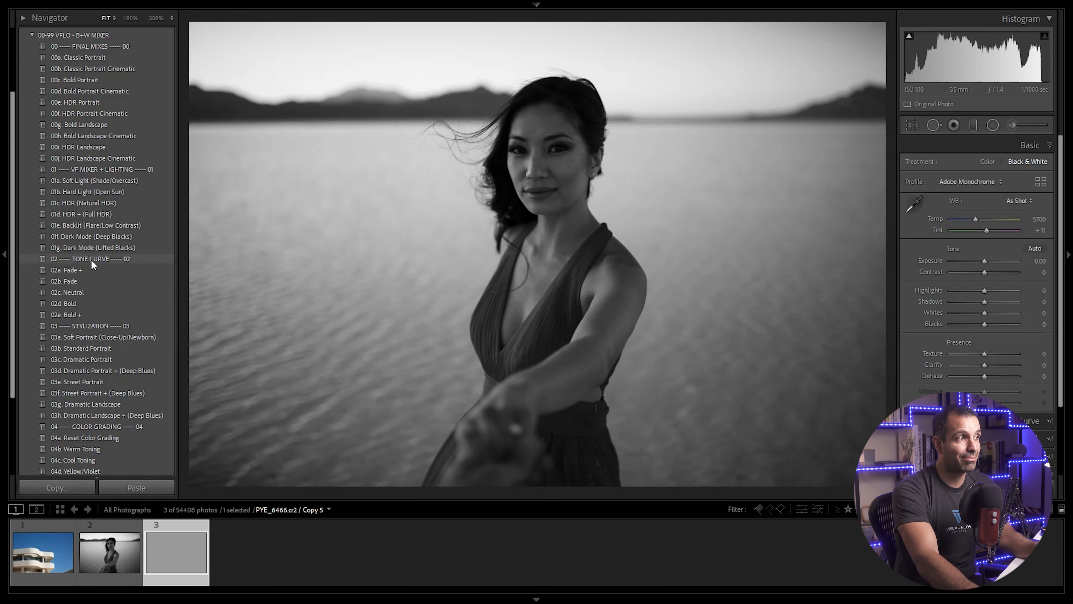
pyautogui.click(100, 202)
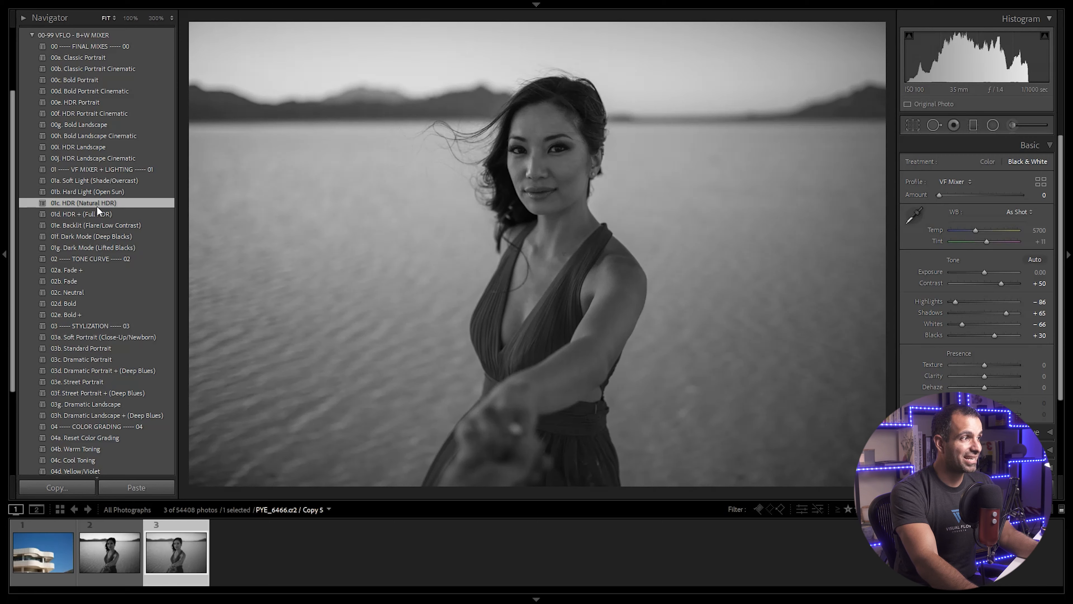
pyautogui.click(93, 213)
pyautogui.click(95, 201)
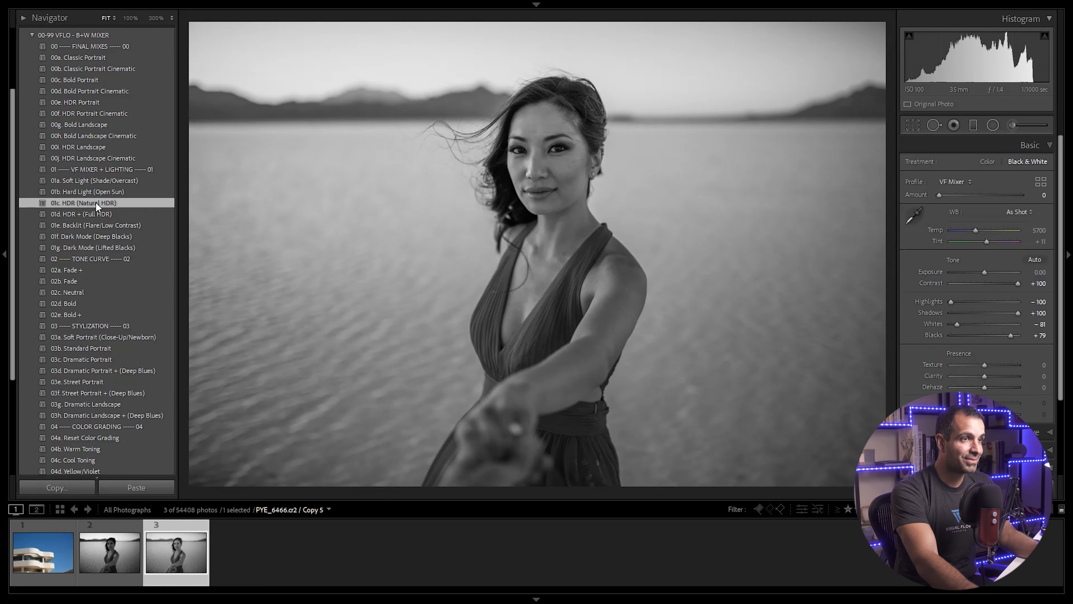
pyautogui.click(96, 209)
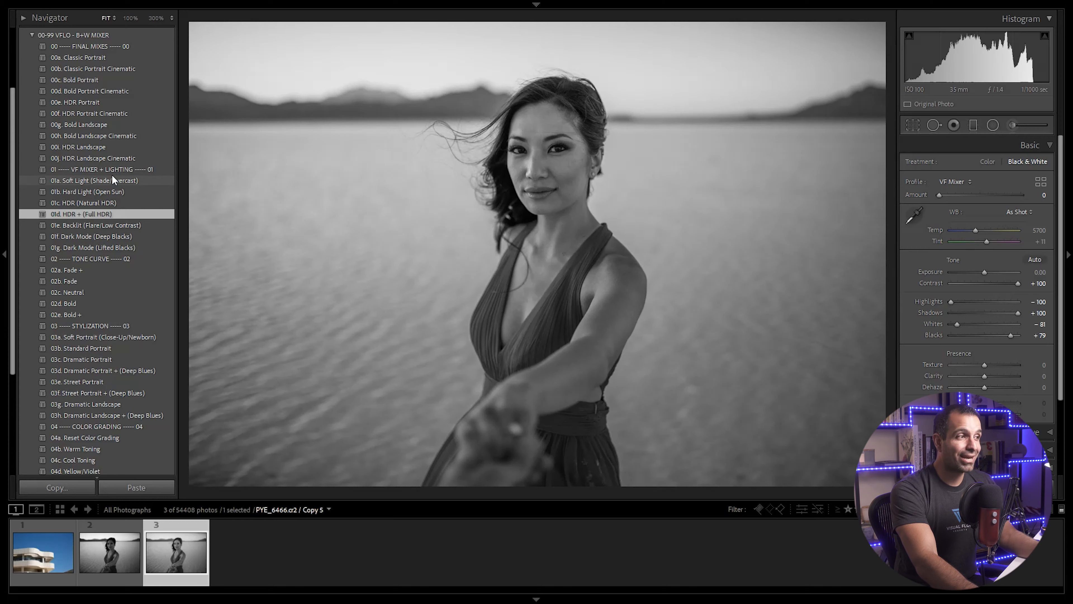
# Preview the Fade +, Fade, Neutral and Bold tone curve presets on the portrait and apply 02e. Bold +.
pyautogui.click(86, 269)
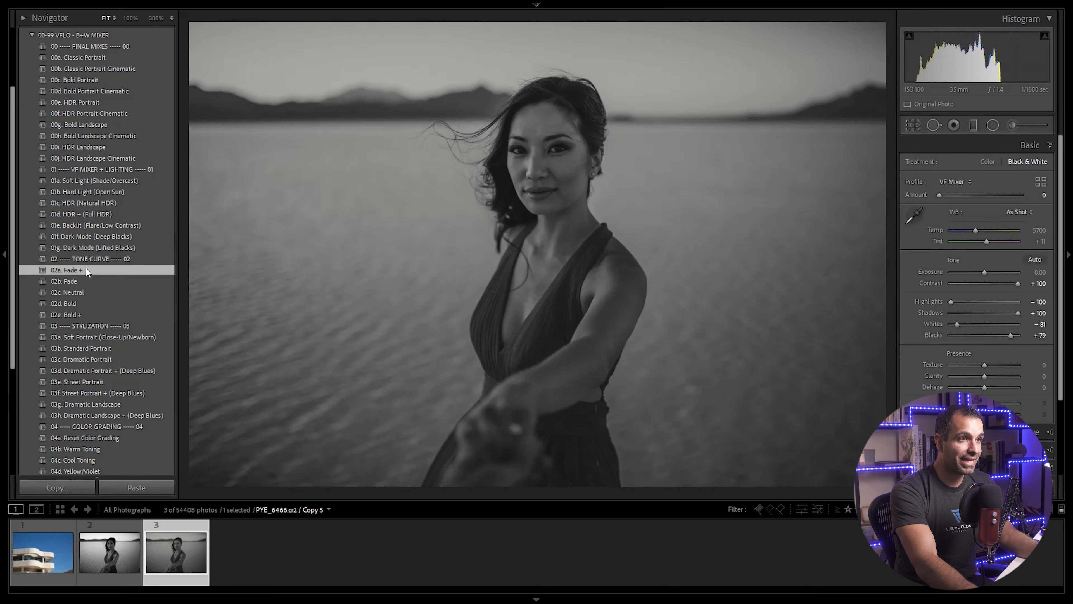
pyautogui.click(83, 279)
pyautogui.click(84, 292)
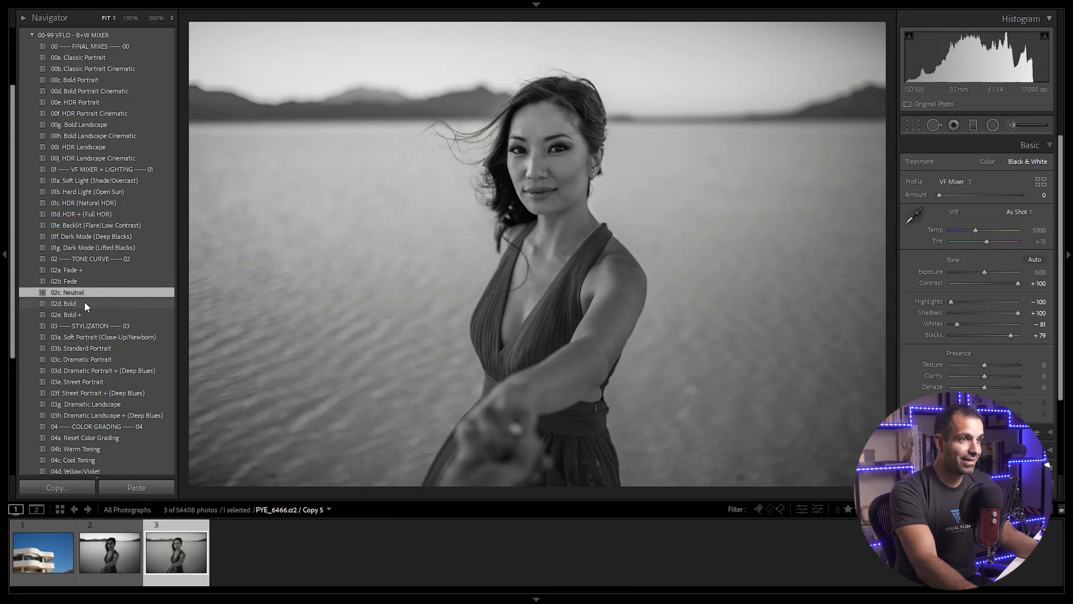
pyautogui.click(84, 303)
pyautogui.click(83, 315)
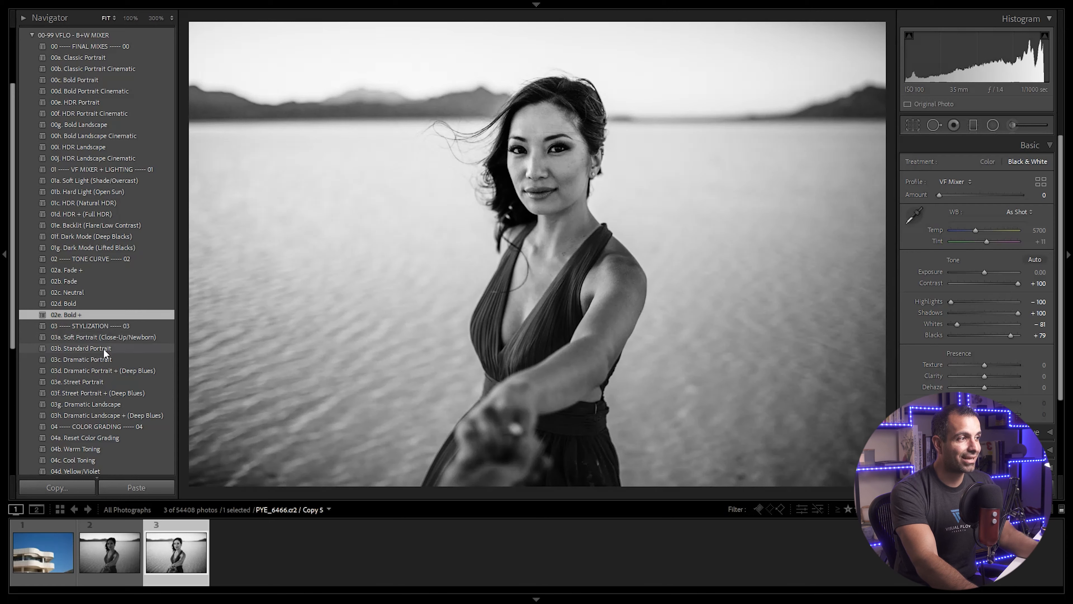
# Compare the portrait and street stylization presets up to 03f. Street Portrait + (Deep Blues) and apply 03a. Soft Portrait (Close-Up/Newborn).
pyautogui.click(111, 338)
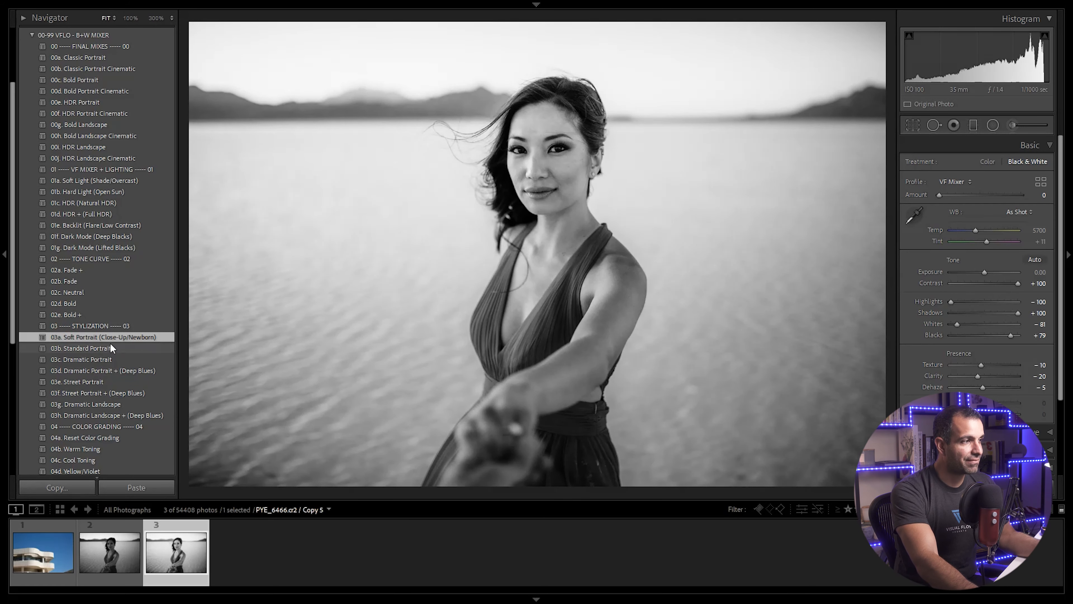
pyautogui.click(100, 347)
pyautogui.click(98, 361)
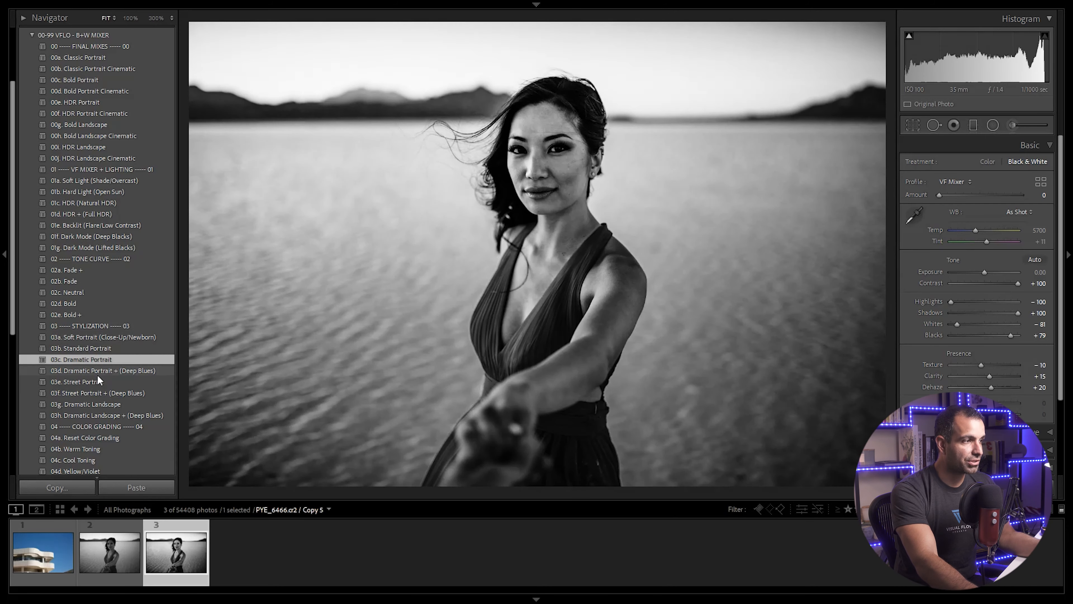
pyautogui.click(97, 383)
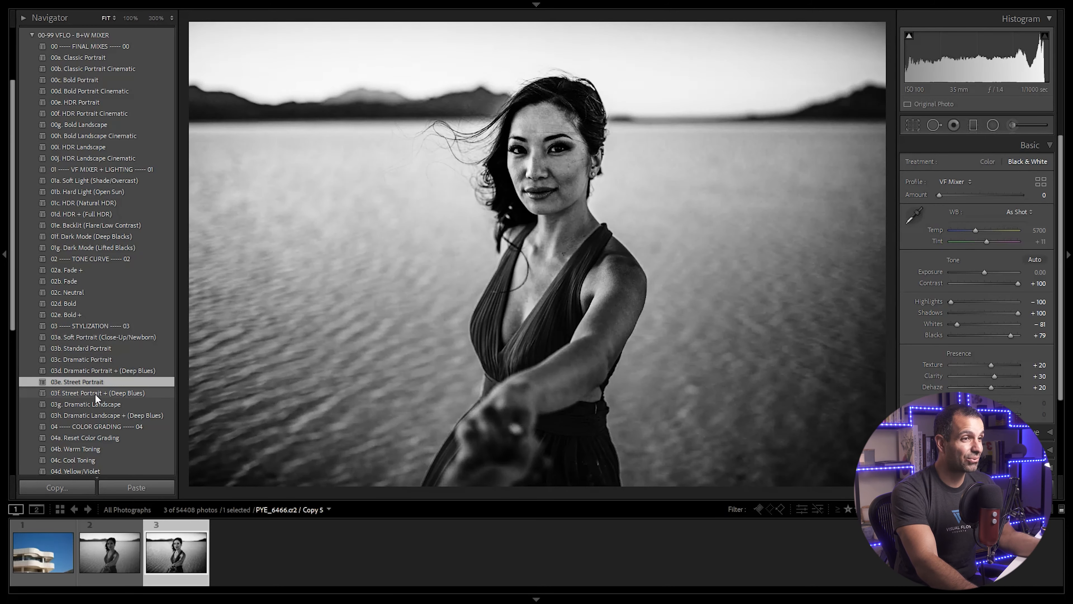
pyautogui.click(94, 393)
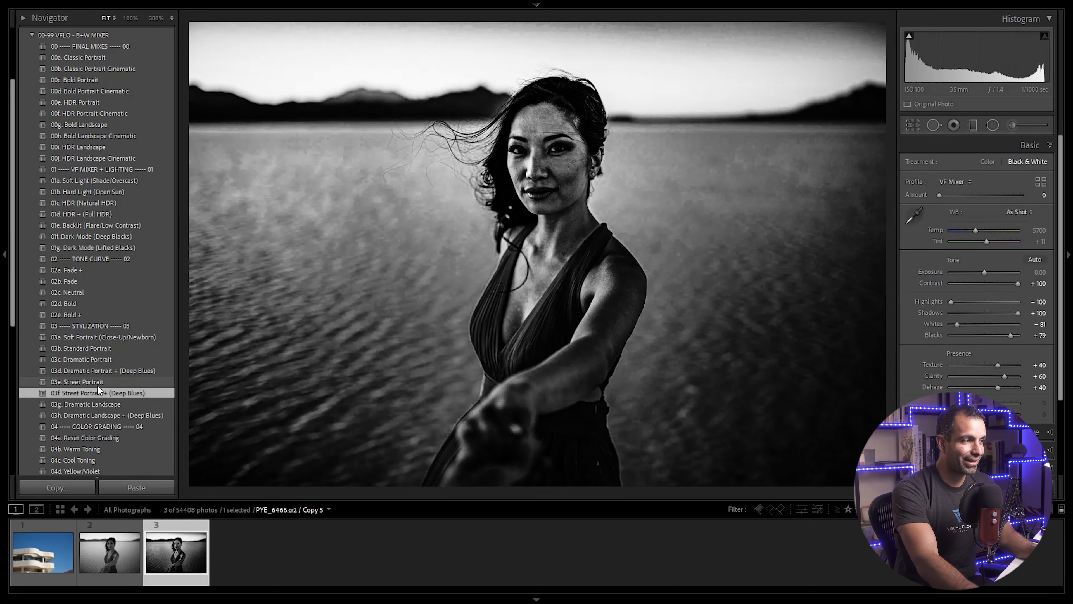
pyautogui.click(91, 337)
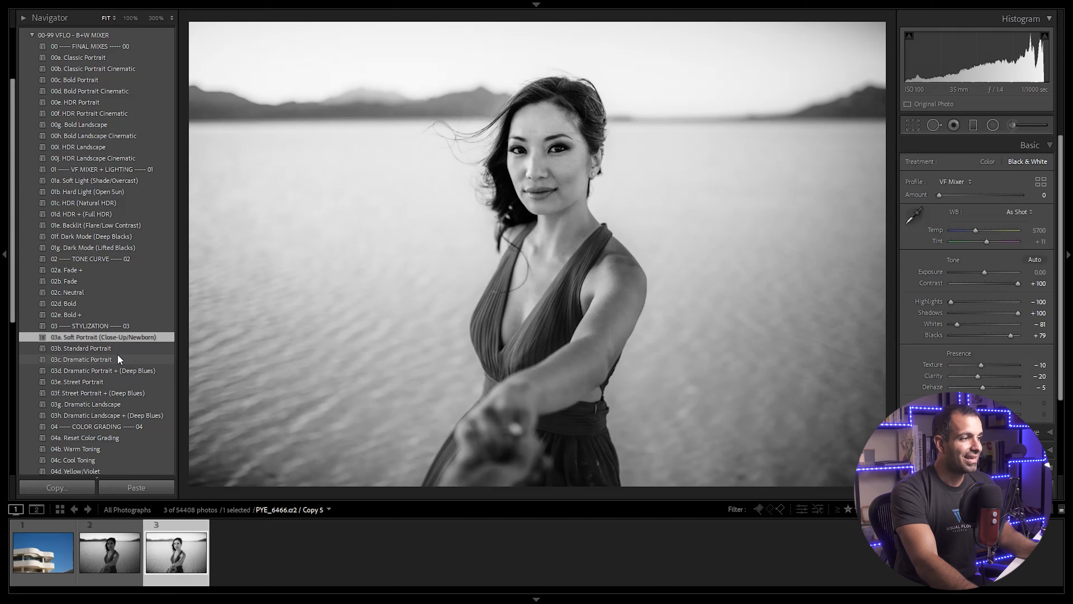
# Apply the 04c. Cool Toning preset after previewing the other color grading presets, and set the VF Mixer amount to 20.
pyautogui.scroll(-2, 112, 359)
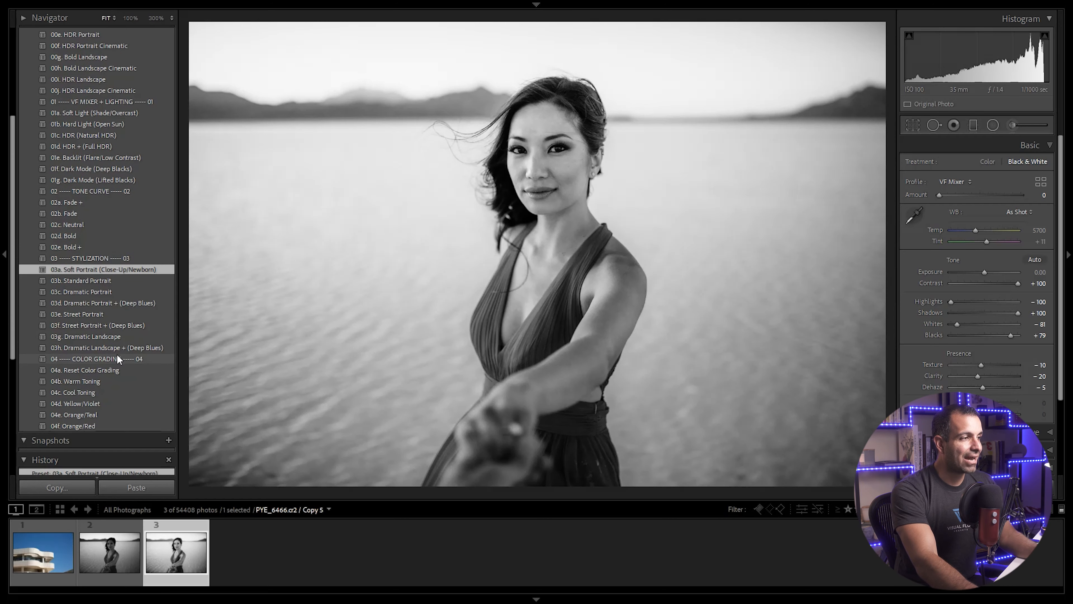
pyautogui.click(109, 381)
pyautogui.click(106, 389)
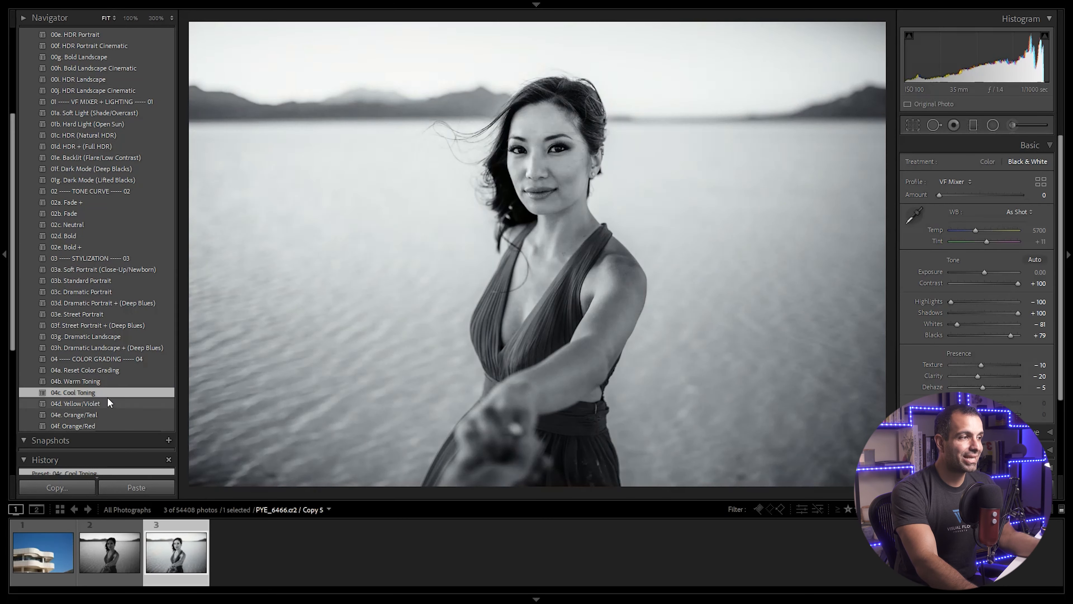
pyautogui.click(107, 402)
pyautogui.click(106, 412)
pyautogui.click(105, 422)
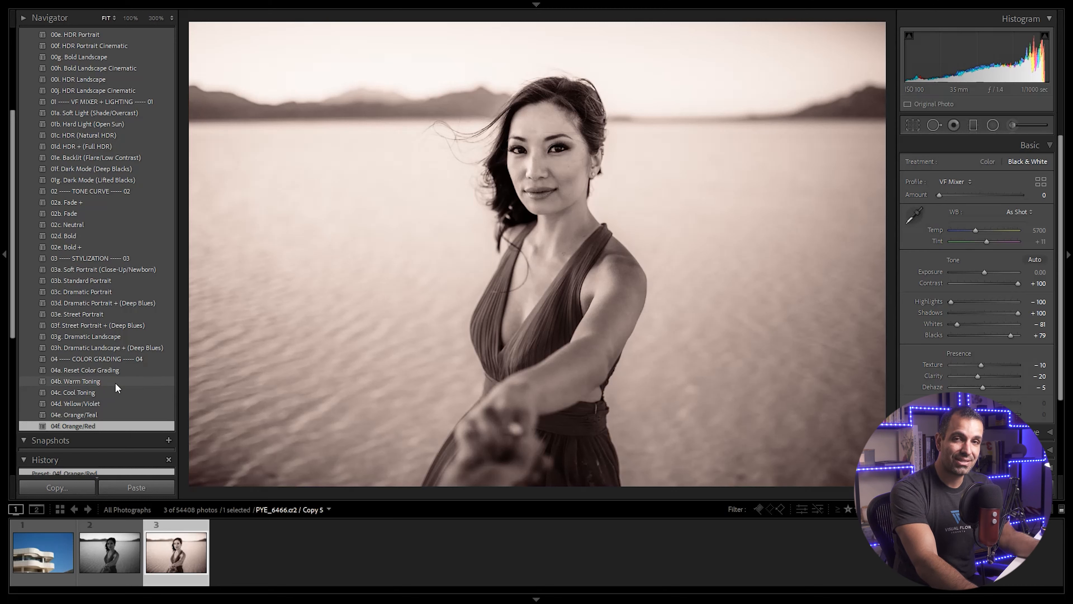
pyautogui.click(112, 380)
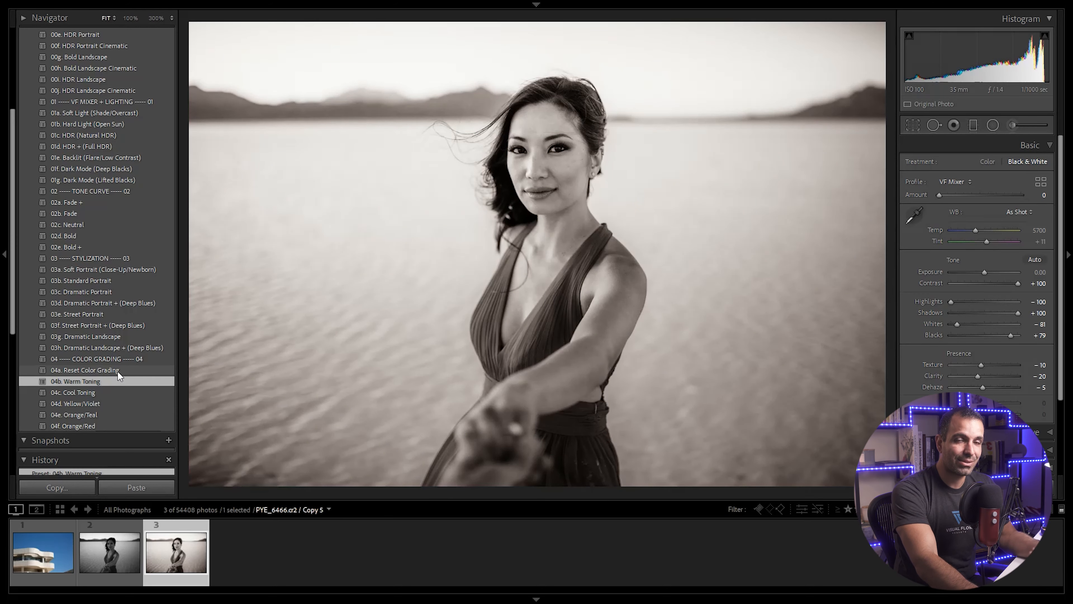
pyautogui.click(97, 388)
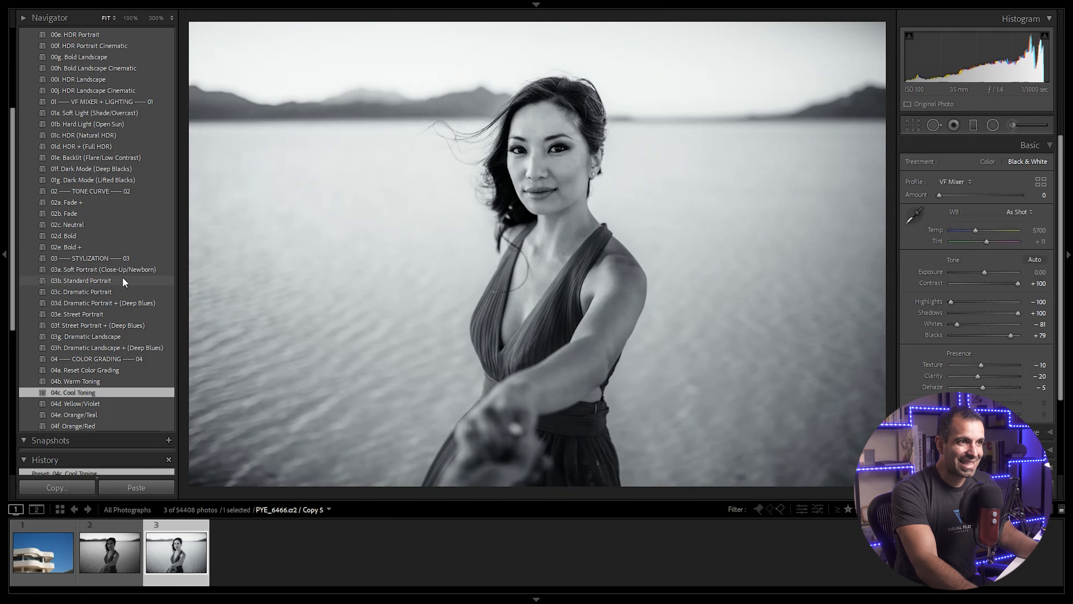
pyautogui.moveTo(939, 194); pyautogui.dragTo(947, 200)
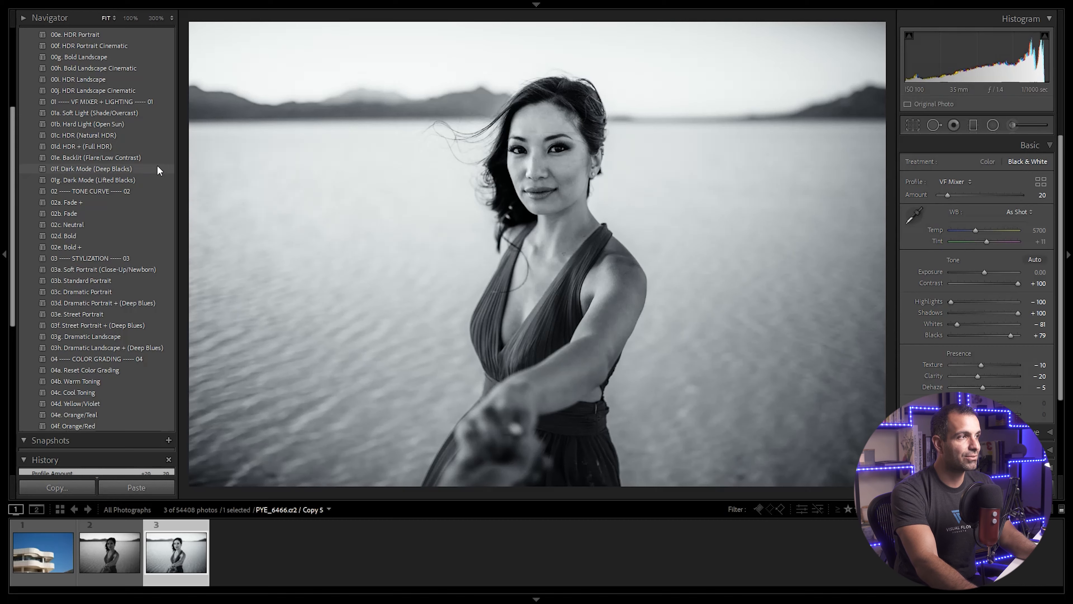
# Apply 01a. Profile Correction (Default) and 01e. Post-Crop Vignette ++ from the VFLO - Tools presets, comparing the lighter vignettes.
pyautogui.scroll(4, 127, 144)
pyautogui.click(38, 49)
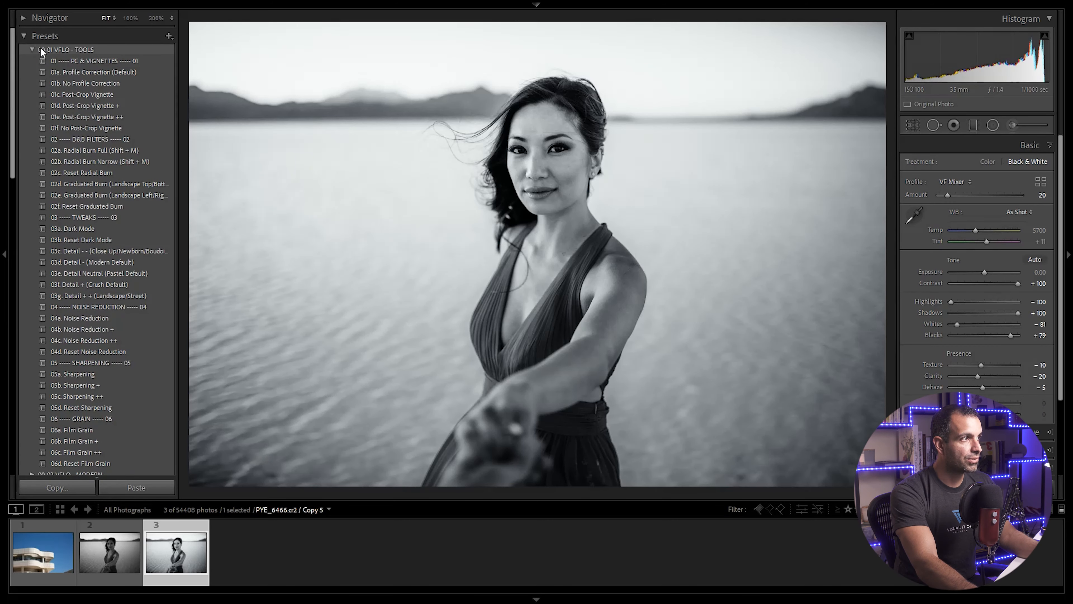
pyautogui.click(87, 70)
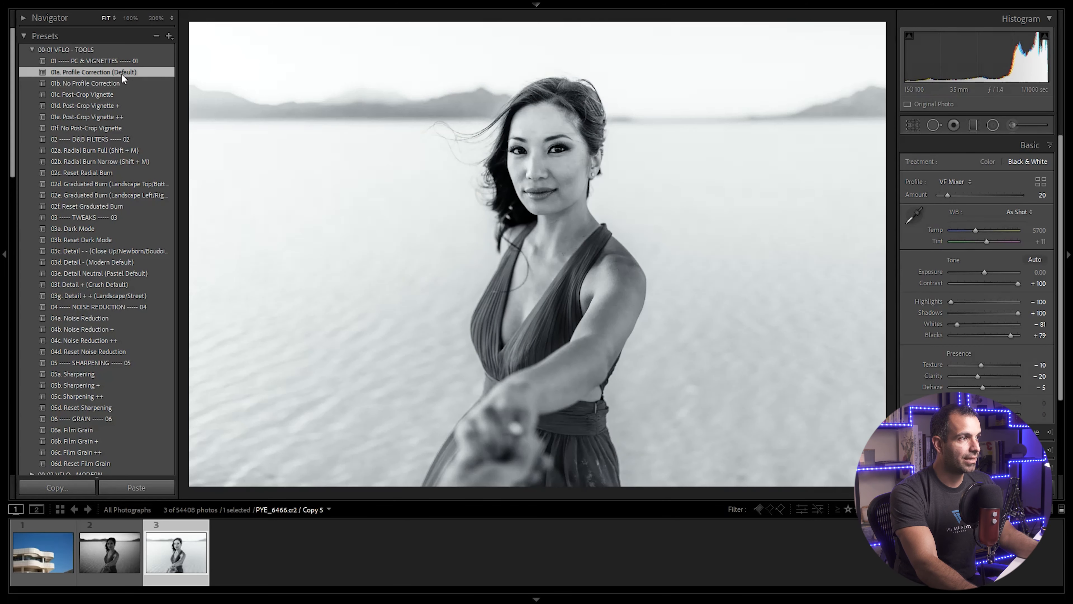
pyautogui.click(112, 95)
pyautogui.click(108, 105)
pyautogui.click(106, 112)
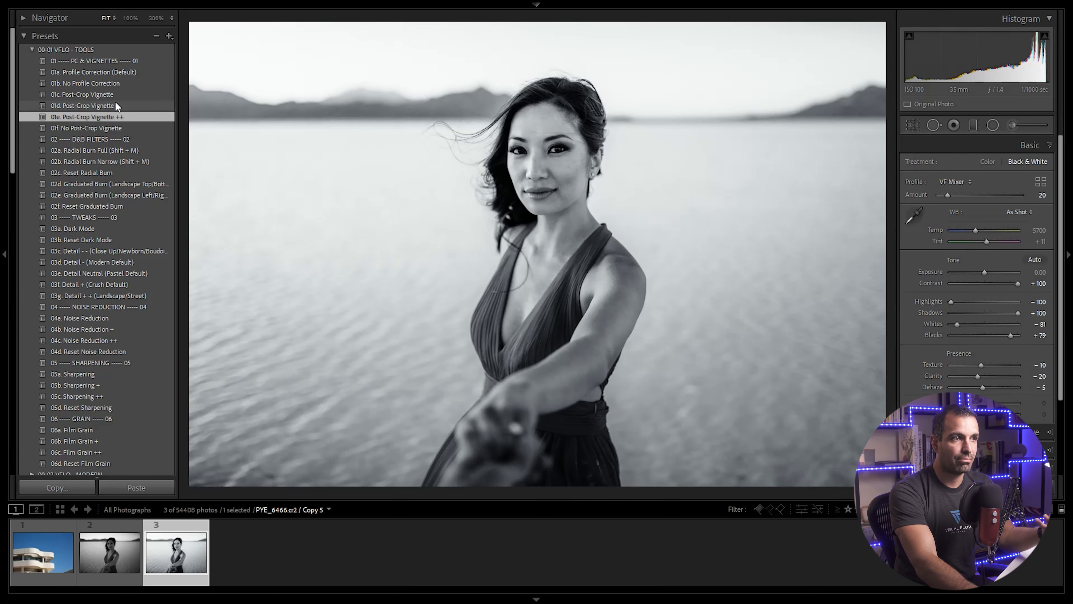
pyautogui.click(109, 73)
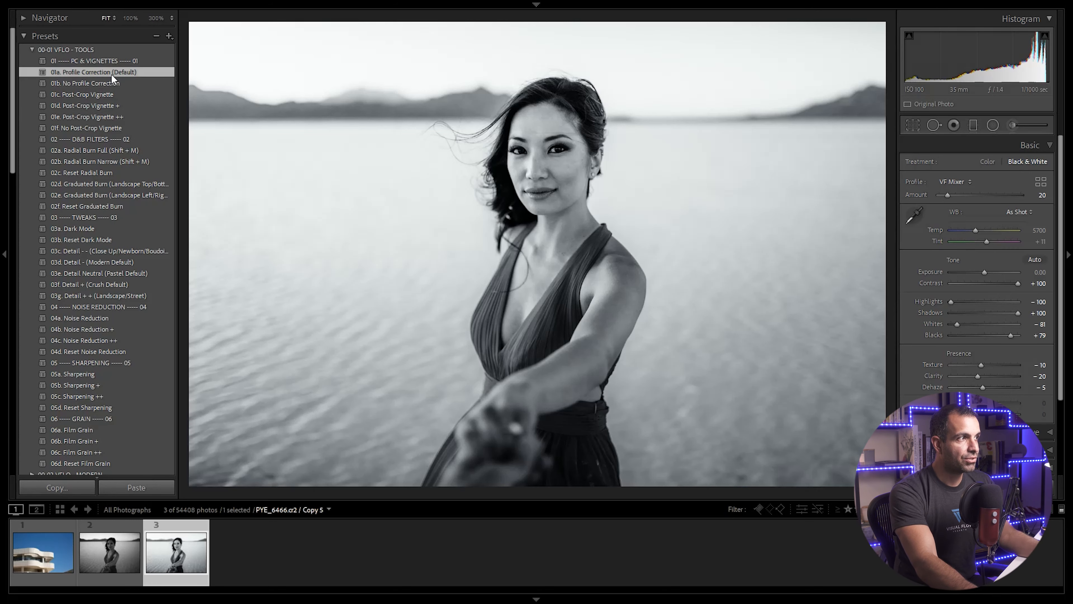
pyautogui.click(107, 105)
pyautogui.click(107, 115)
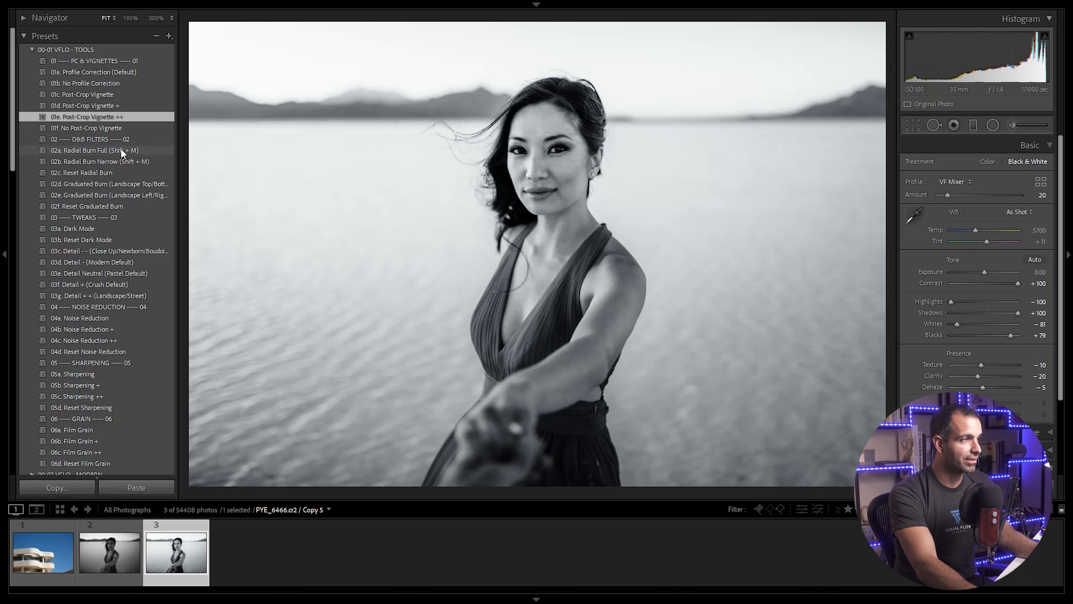
# Collapse the VFLO - Tools presets and start a new develop preset in the 00-99 VFLO - B+W MIXER group.
pyautogui.click(31, 49)
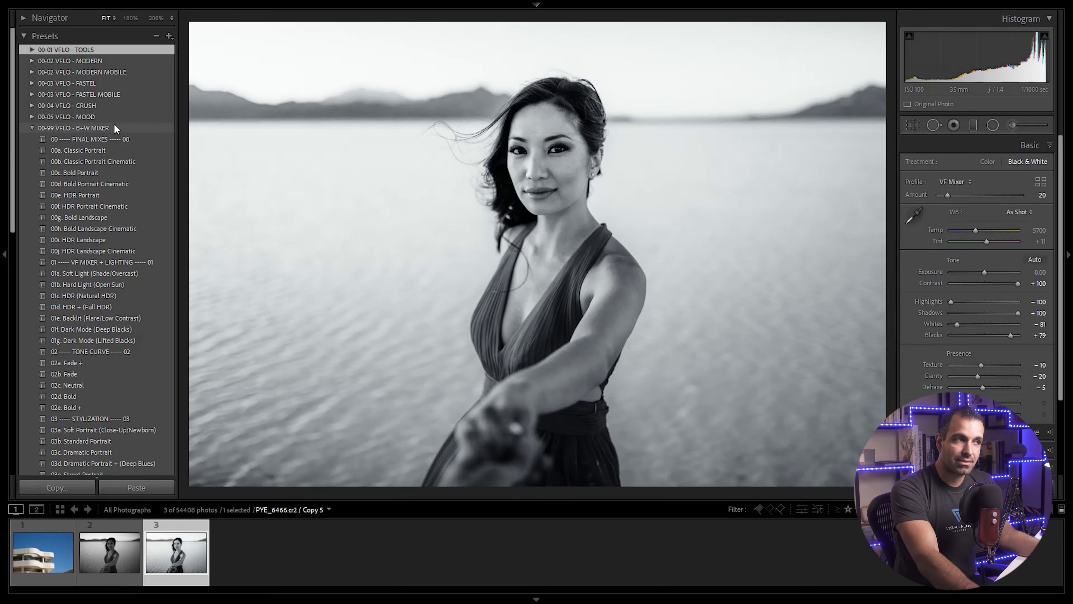
pyautogui.click(169, 36)
pyautogui.click(174, 50)
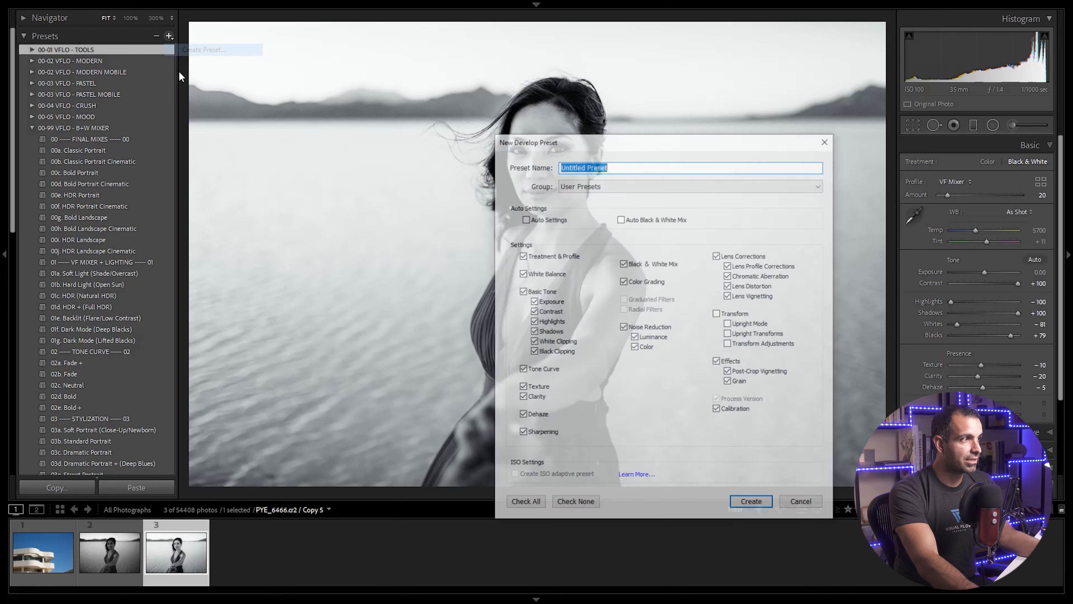
pyautogui.click(566, 186)
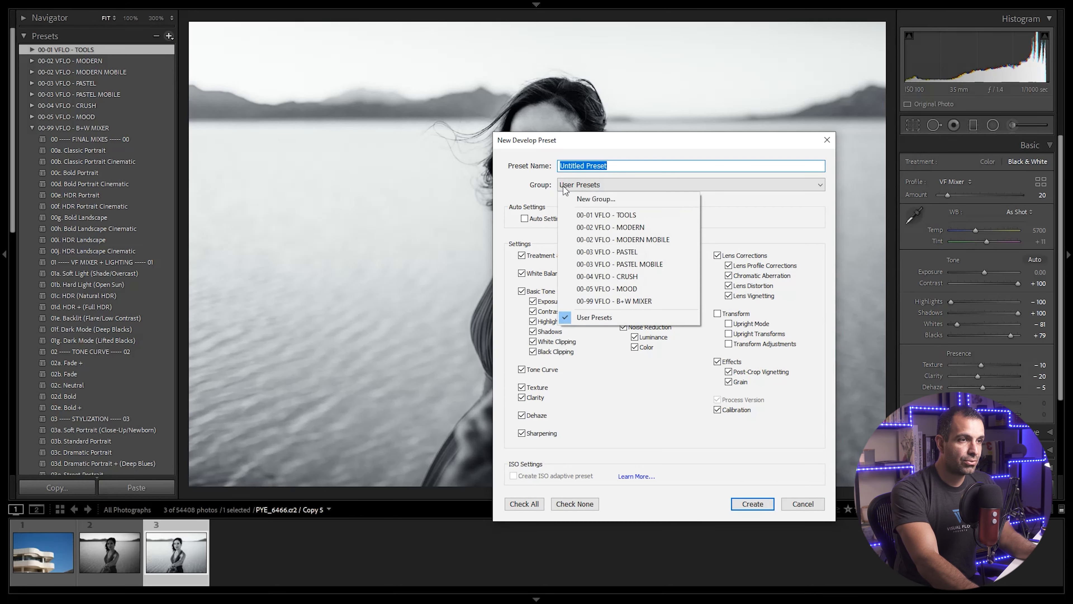
pyautogui.click(621, 301)
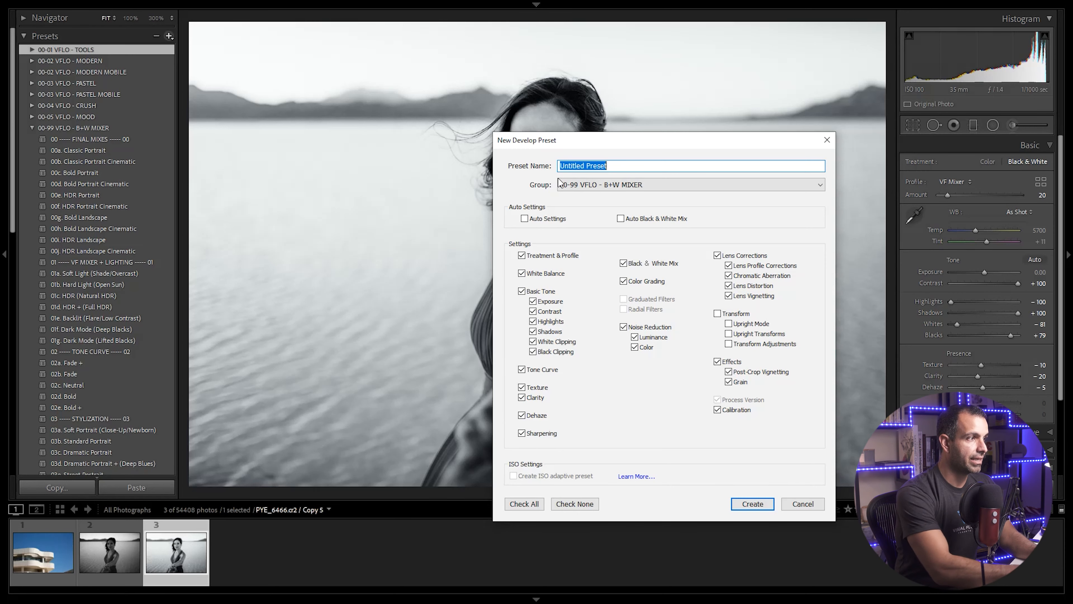
# Name the new preset 00k. Cool HDR Portrait.
pyautogui.write('00k. C')
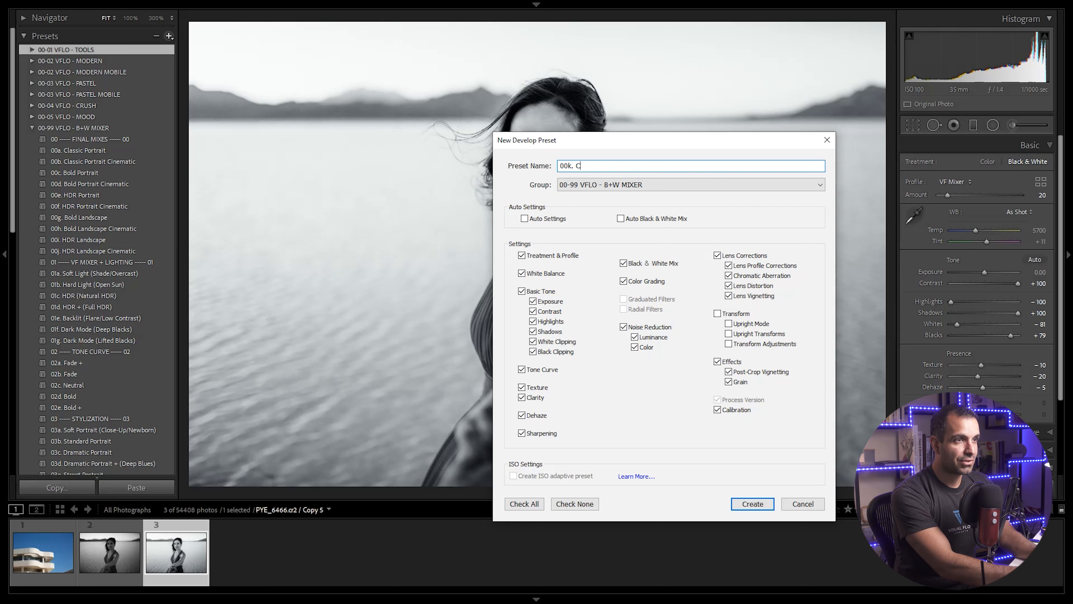
pyautogui.write('ool Hd')
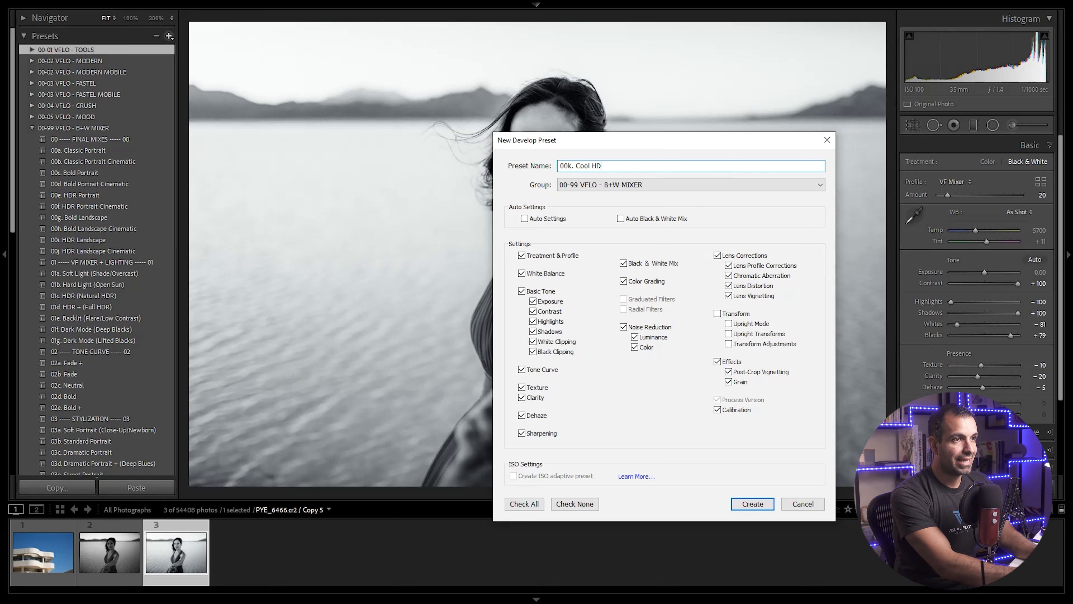
pyautogui.write('R Environment')
pyautogui.press('BackSpace')
pyautogui.press('BackSpace')
pyautogui.press('BackSpace')
pyautogui.press('BackSpace')
pyautogui.press('BackSpace')
pyautogui.press('BackSpace')
pyautogui.press('BackSpace')
pyautogui.press('BackSpace')
pyautogui.press('BackSpace')
pyautogui.press('BackSpace')
pyautogui.press('BackSpace')
pyautogui.press('BackSpace')
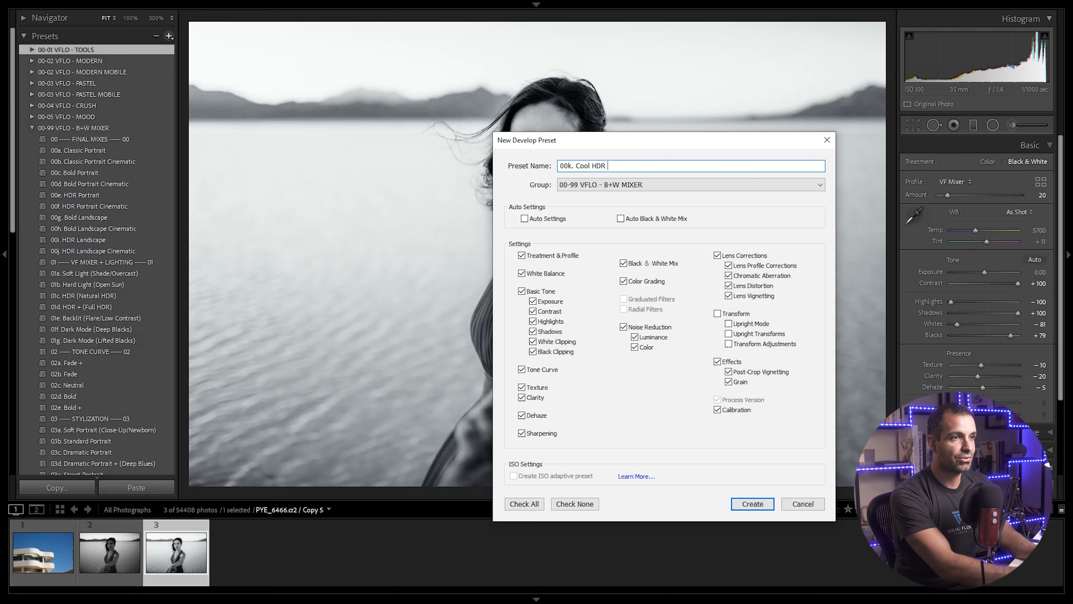
pyautogui.write('Portrait')
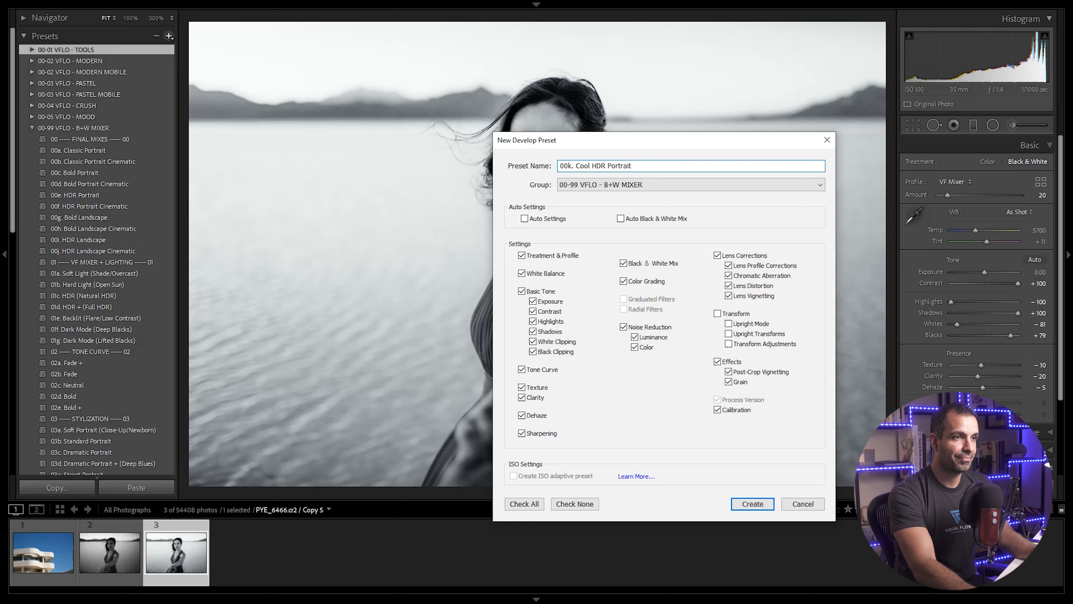
# Include all available settings except Exposure, White Balance and Transform in the new preset, and create it.
pyautogui.click(525, 504)
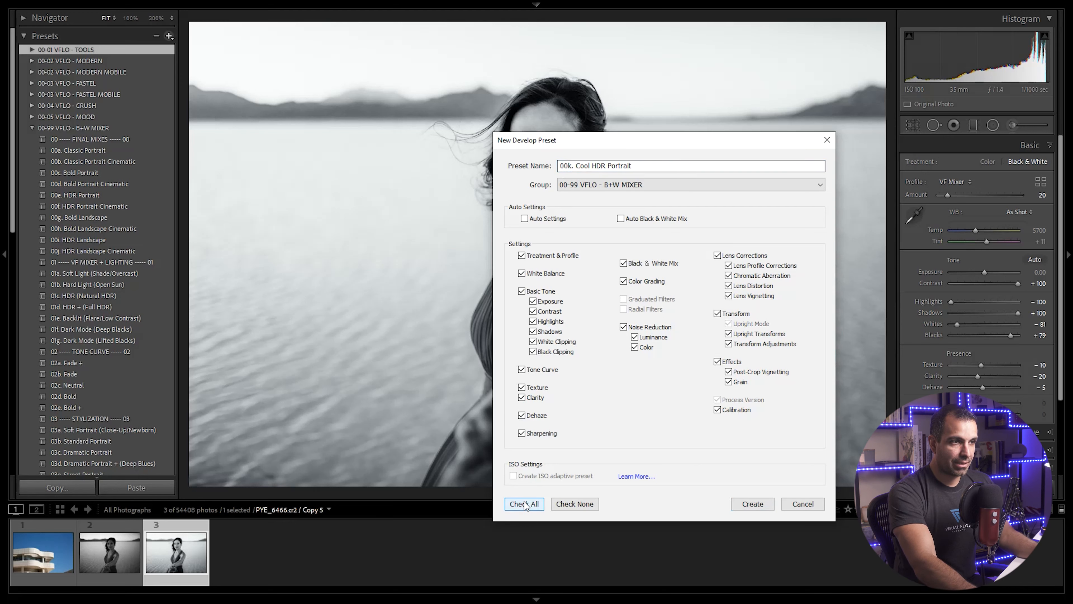
pyautogui.click(547, 304)
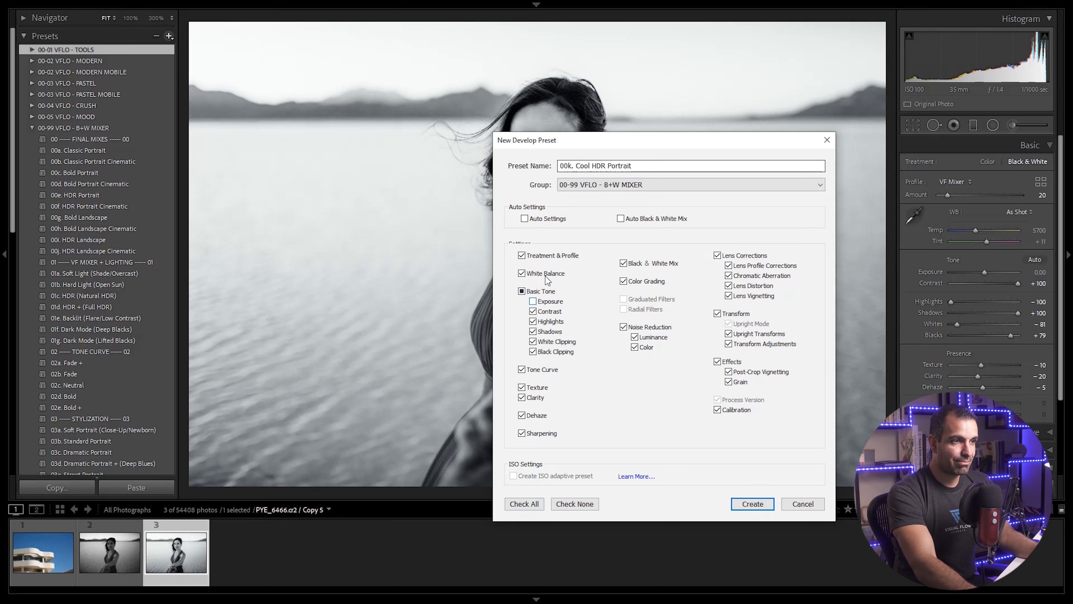
pyautogui.click(547, 276)
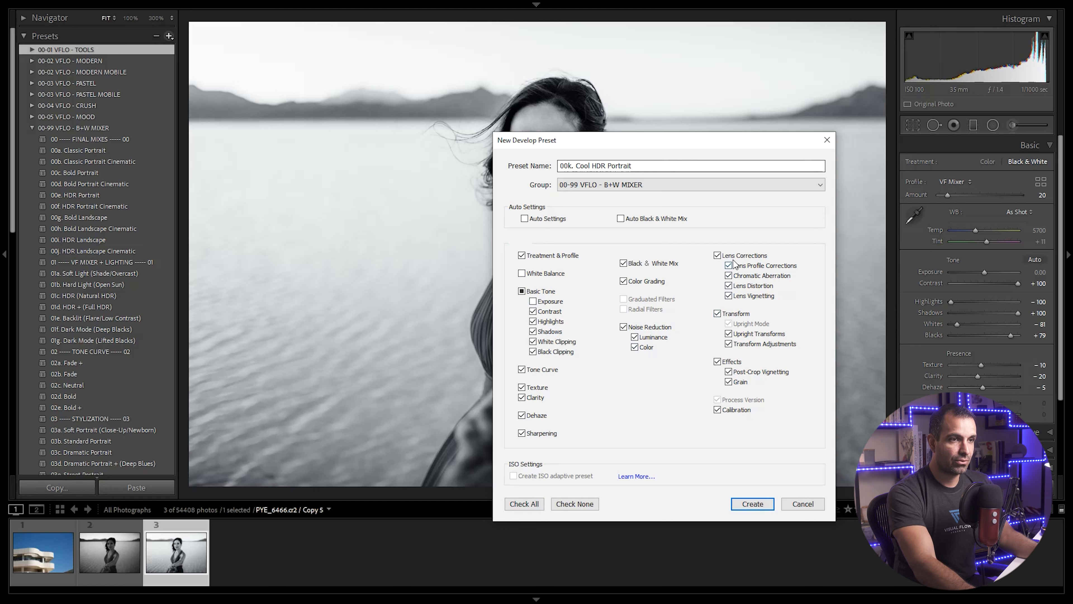
pyautogui.click(718, 313)
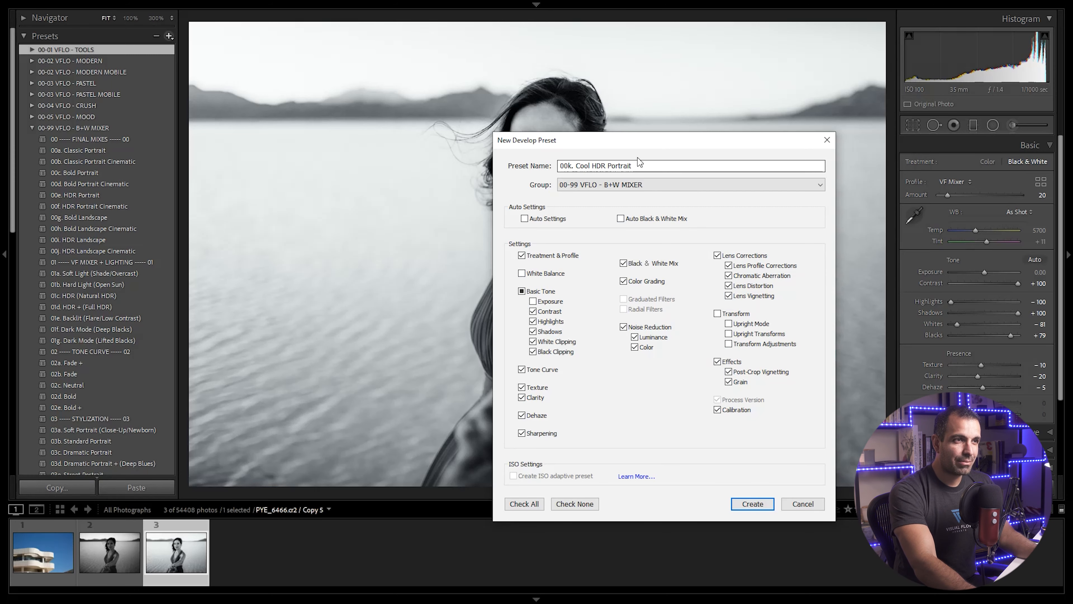
pyautogui.moveTo(630, 145); pyautogui.dragTo(523, 92)
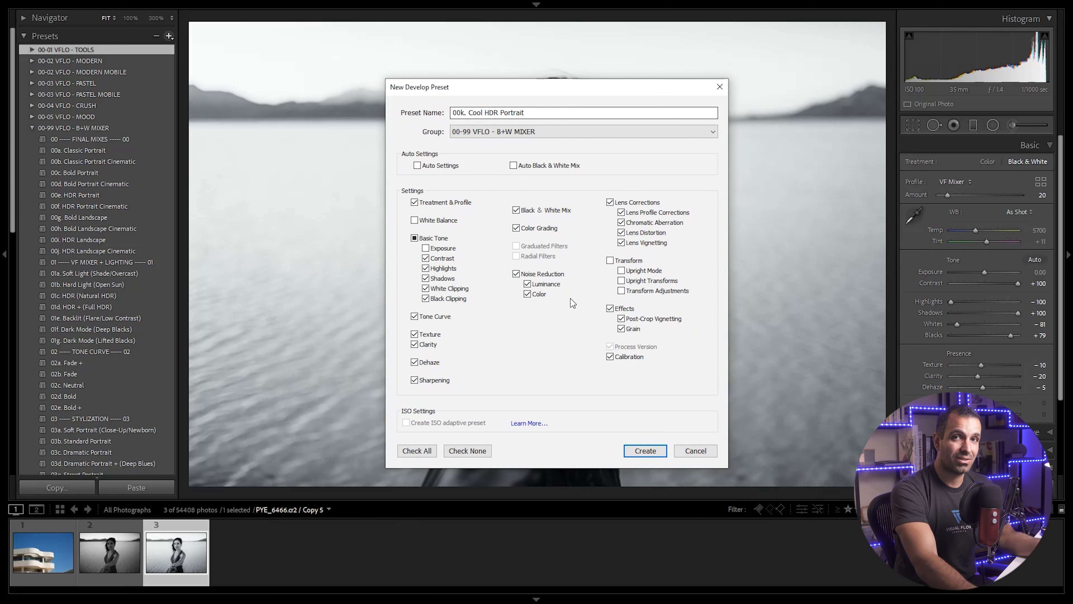
pyautogui.click(635, 451)
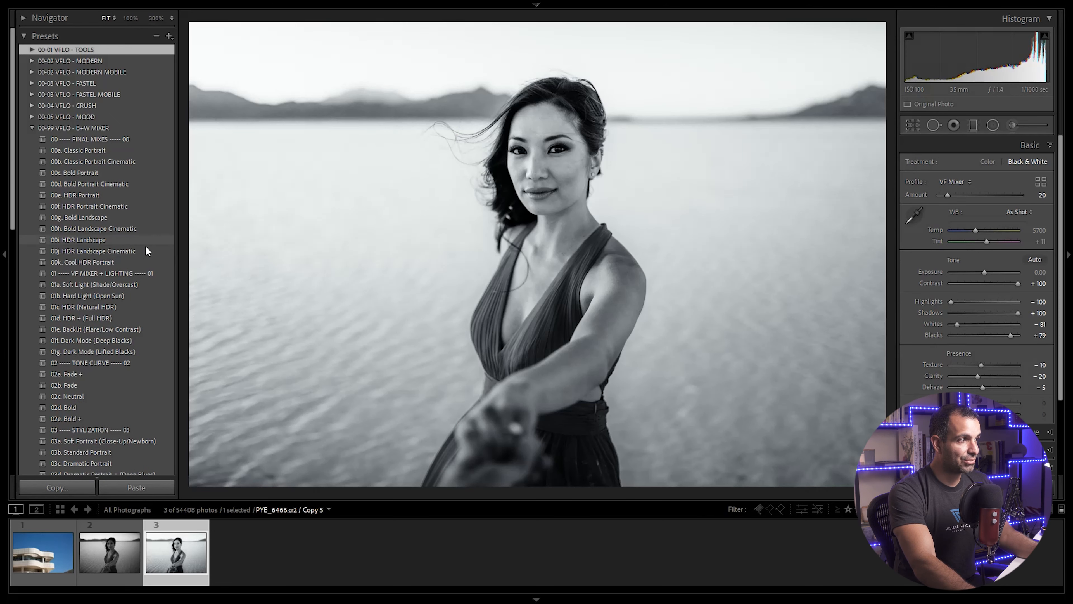
# Apply the 00a. Classic Portrait and 00b. Classic Portrait Cinematic presets in turn, and stack 01b. Hard Light (Open Sun) on the latter.
pyautogui.click(95, 263)
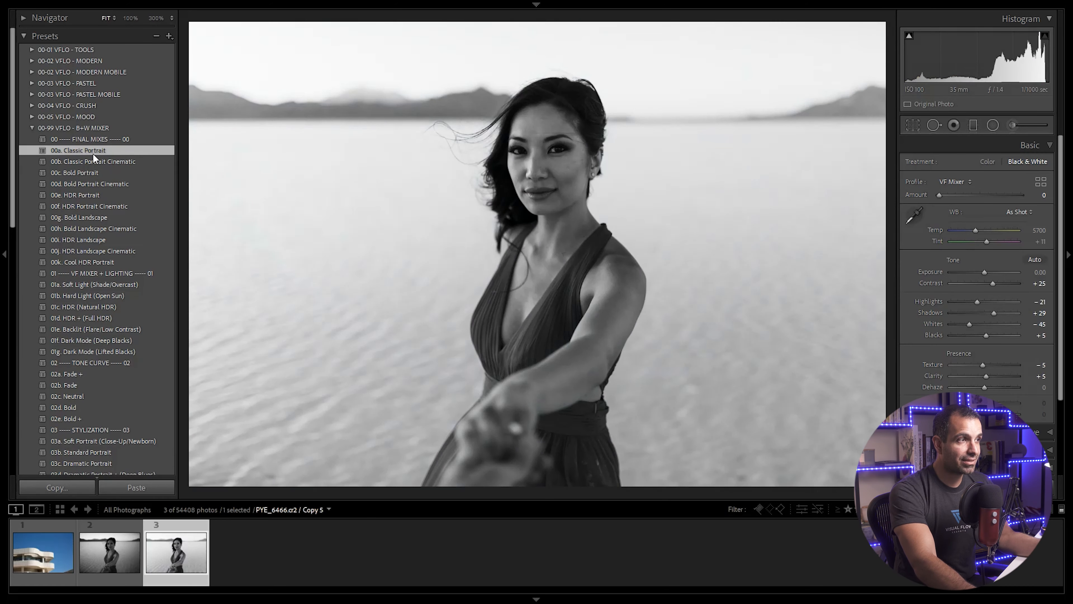
pyautogui.click(93, 159)
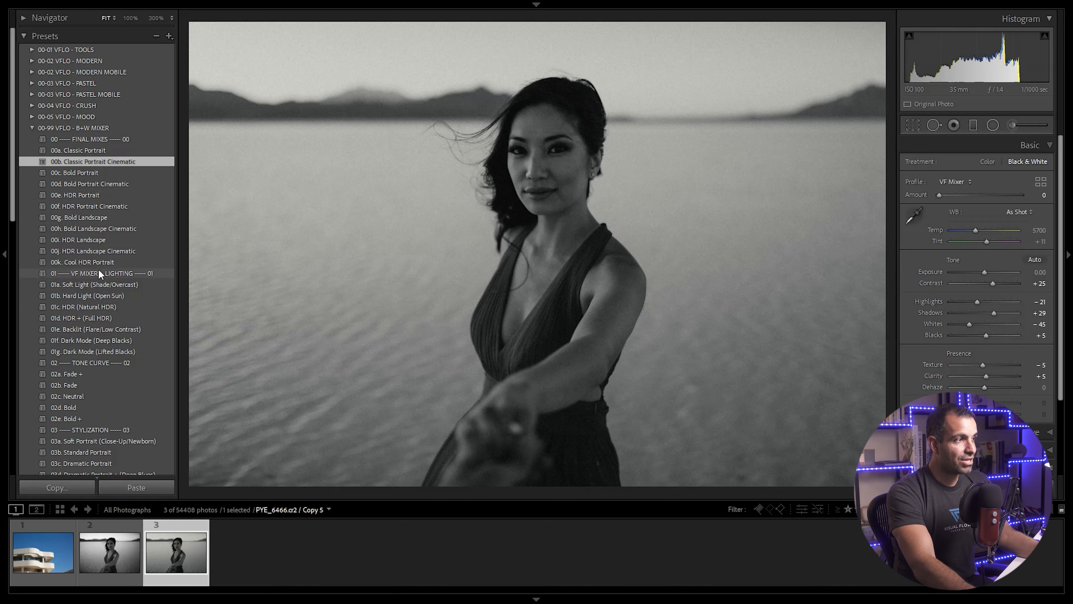
pyautogui.click(102, 293)
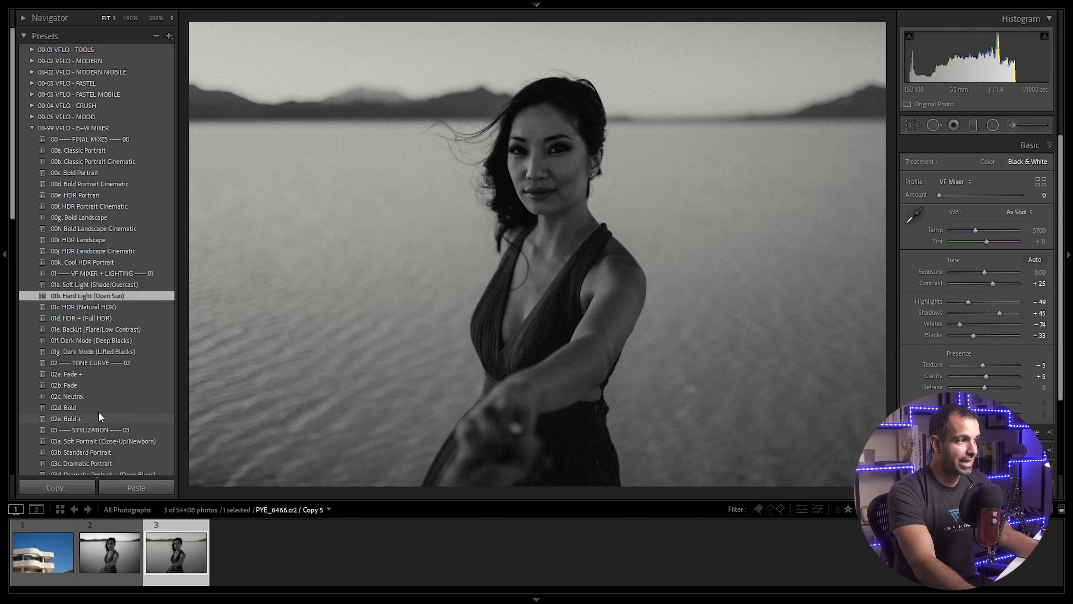
pyautogui.scroll(-3, 100, 402)
pyautogui.scroll(3, 105, 263)
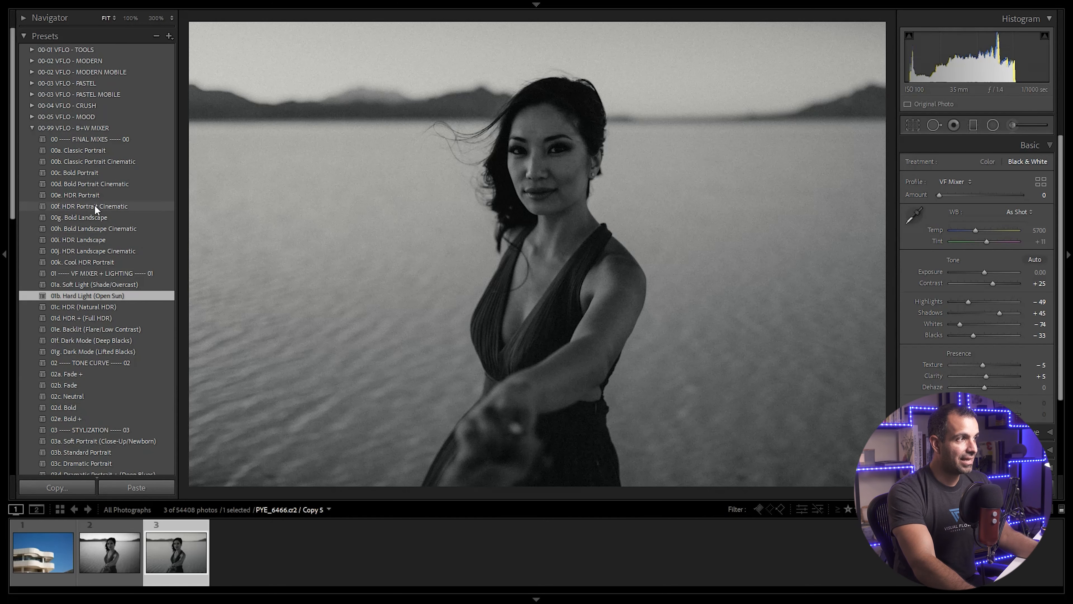
# Open the options for updating 00b. Classic Portrait Cinematic with the current settings, and close them without updating the preset.
pyautogui.rightClick(100, 161)
pyautogui.click(132, 227)
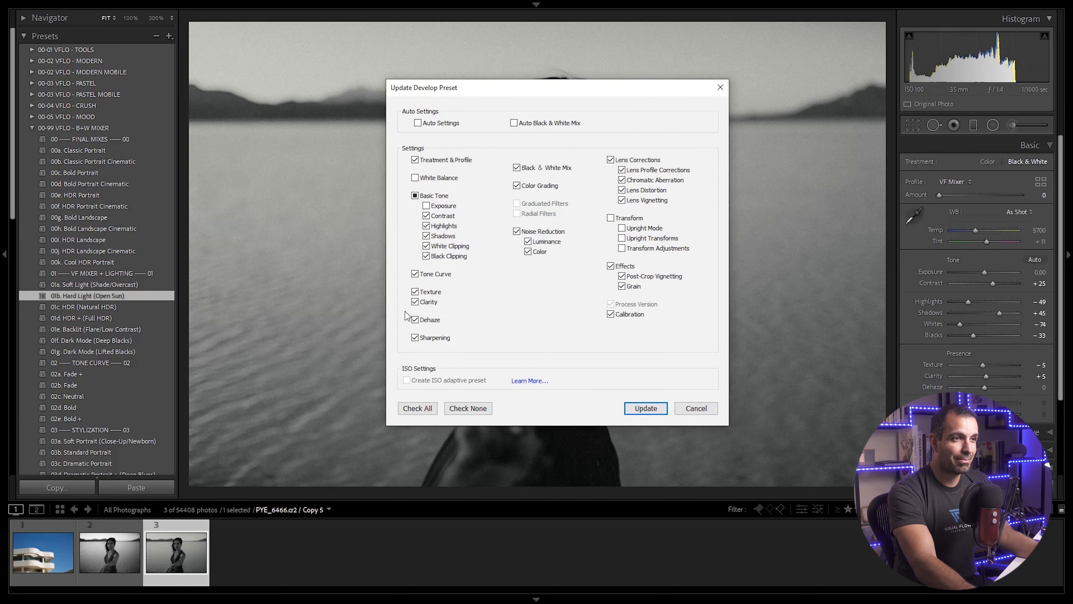
pyautogui.click(667, 414)
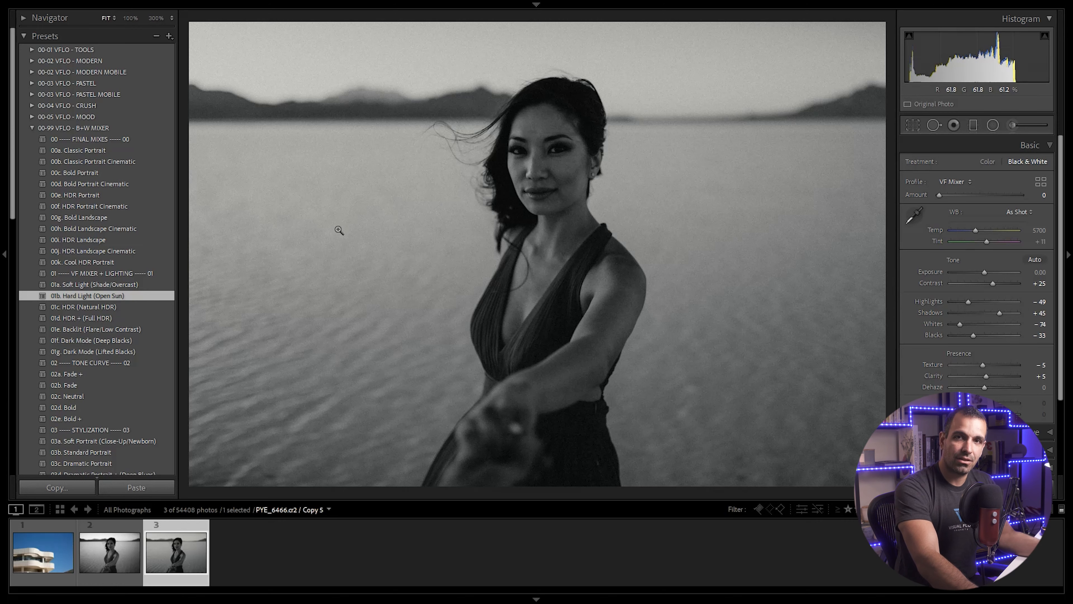
# Apply the custom 00k. Cool HDR Portrait preset to the portrait and delete that preset from the B+W Mixer group.
pyautogui.click(111, 263)
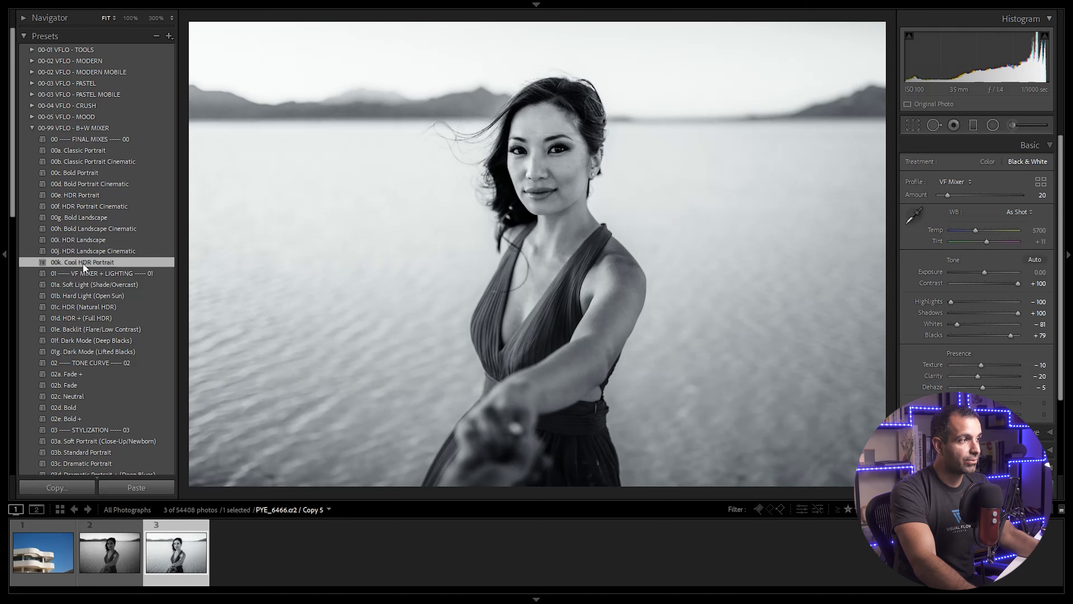
pyautogui.rightClick(74, 262)
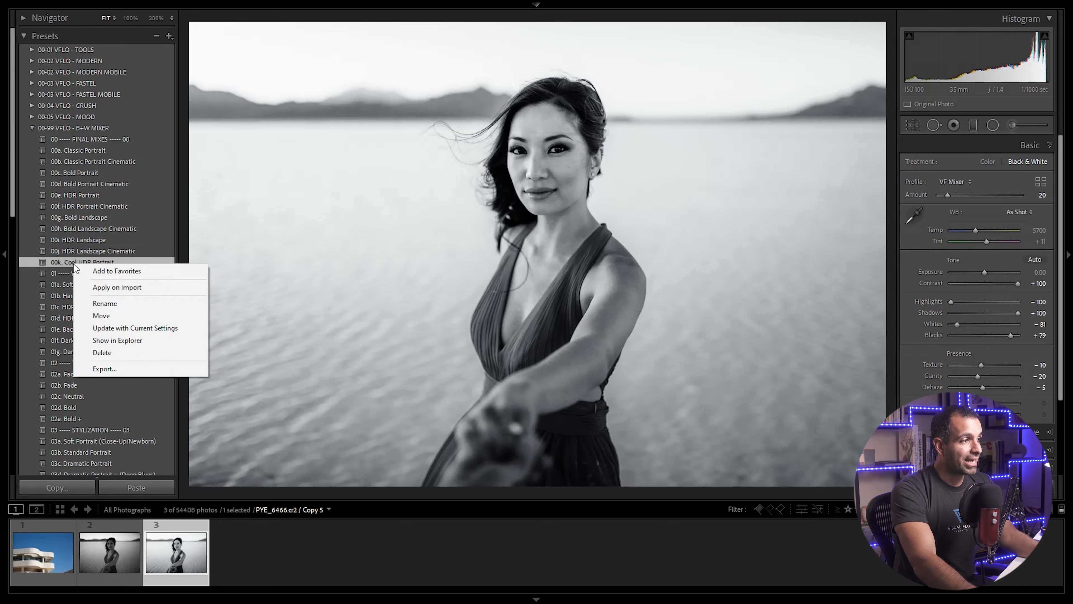
pyautogui.click(110, 357)
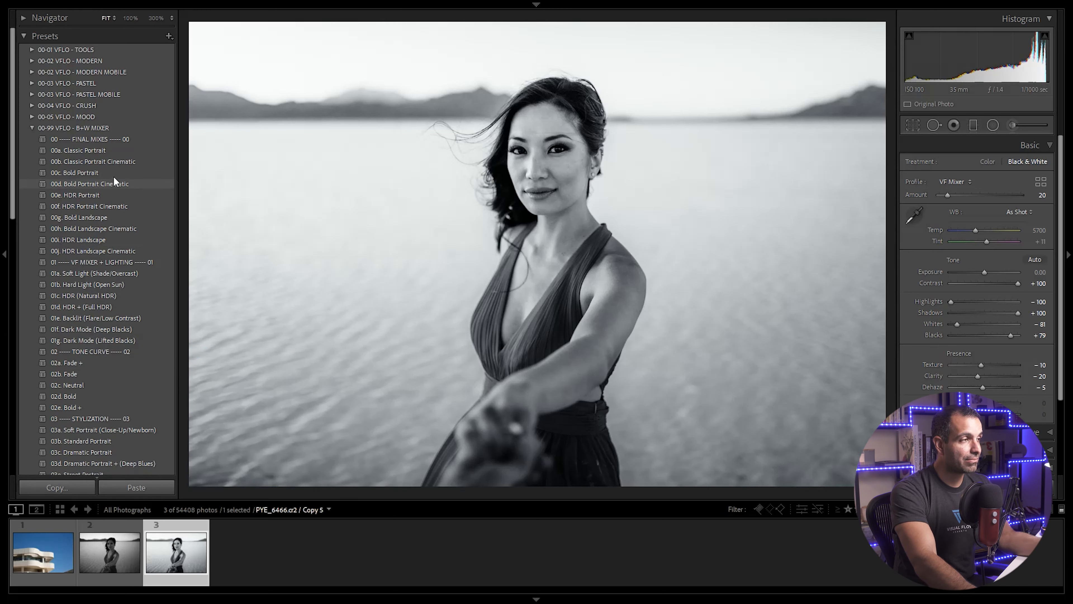
# Apply the 00b. Classic Portrait Cinematic preset to the portrait and stack 04c. Cool Toning on it.
pyautogui.click(104, 160)
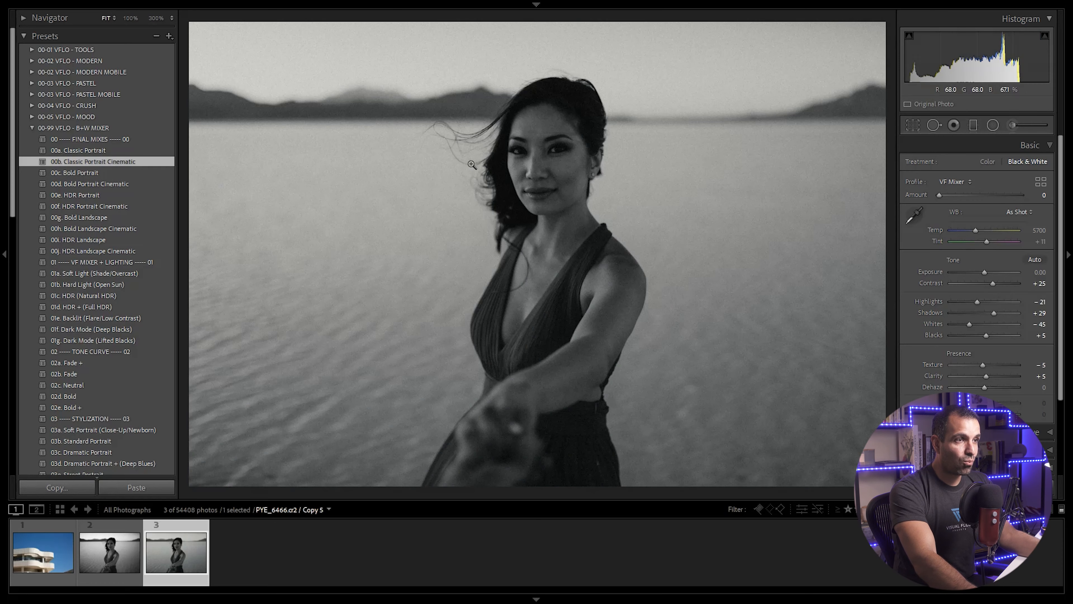
pyautogui.scroll(-8, 105, 317)
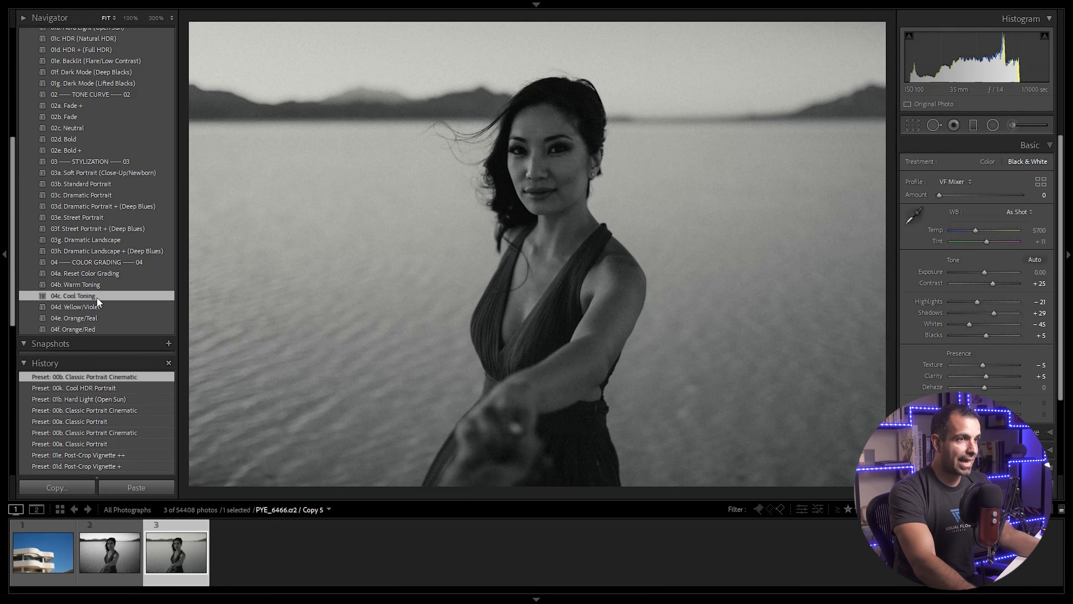
pyautogui.click(97, 296)
pyautogui.scroll(5, 97, 295)
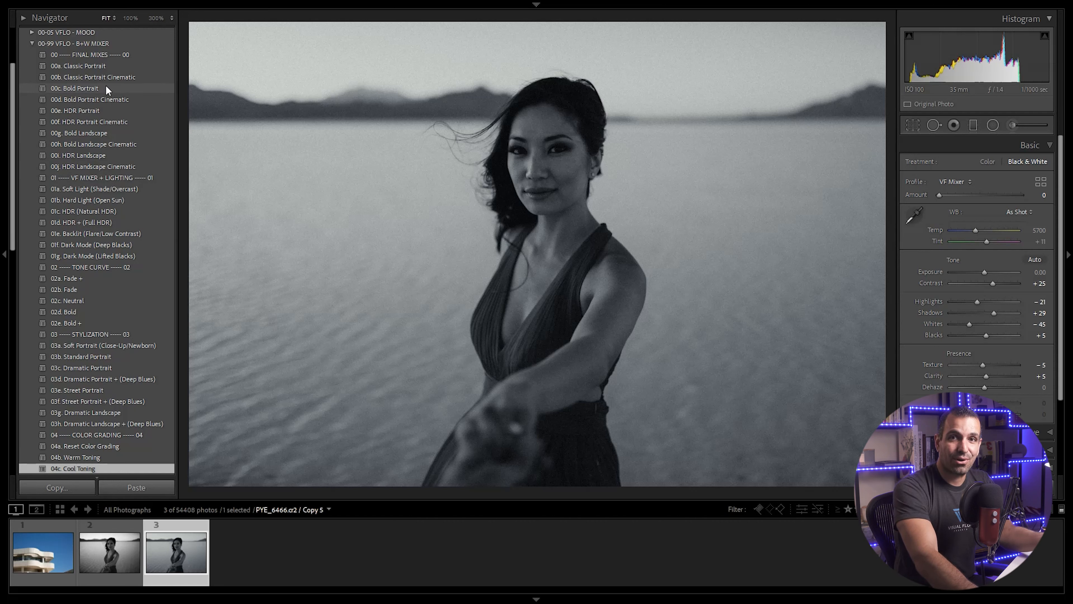
# Apply 00e. HDR Portrait, stack 01d. HDR + (Full HDR) and 03a. Soft Portrait (Close-Up/Newborn), and set the VF Mixer amount to 86.
pyautogui.click(109, 108)
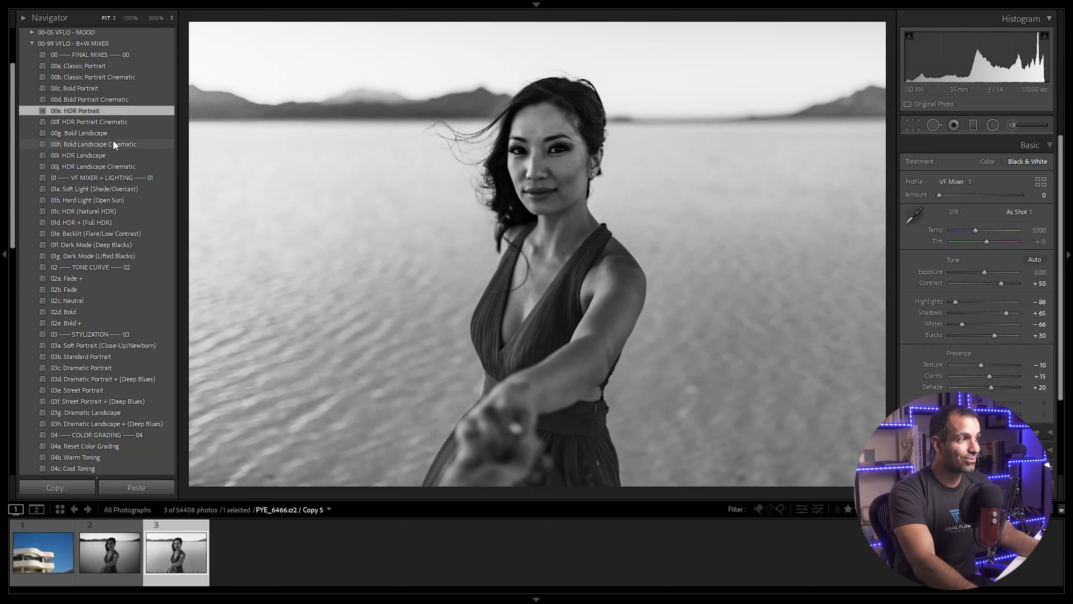
pyautogui.click(94, 219)
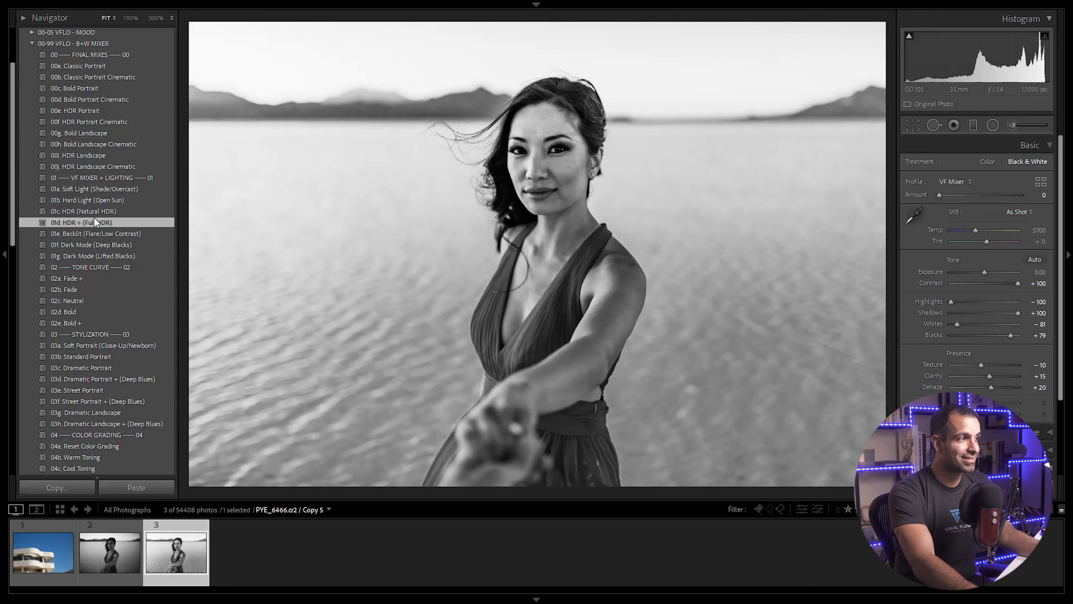
pyautogui.click(98, 346)
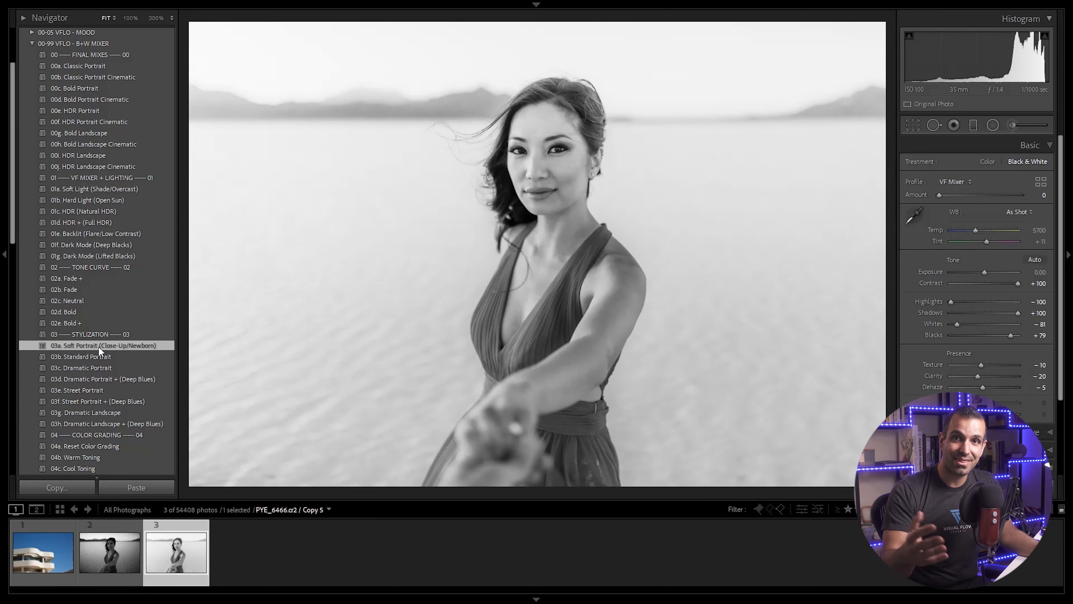
pyautogui.moveTo(947, 194); pyautogui.dragTo(974, 197)
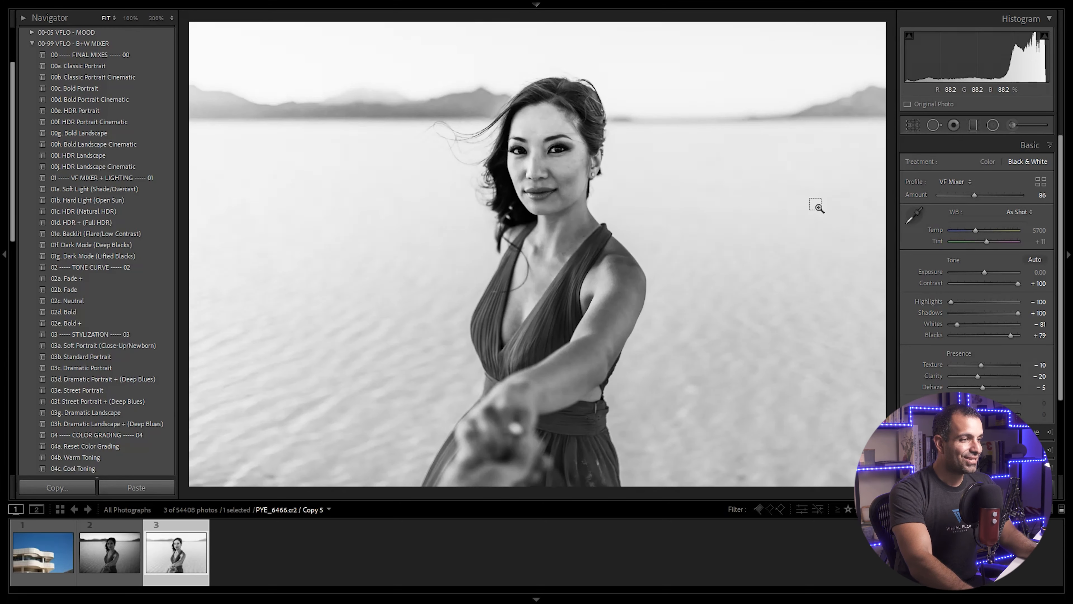
# Reset all adjustments on the portrait, and apply the 00g. Bold Landscape preset to the building photo.
pyautogui.hotkey('ctrl', 'shift', 'r')
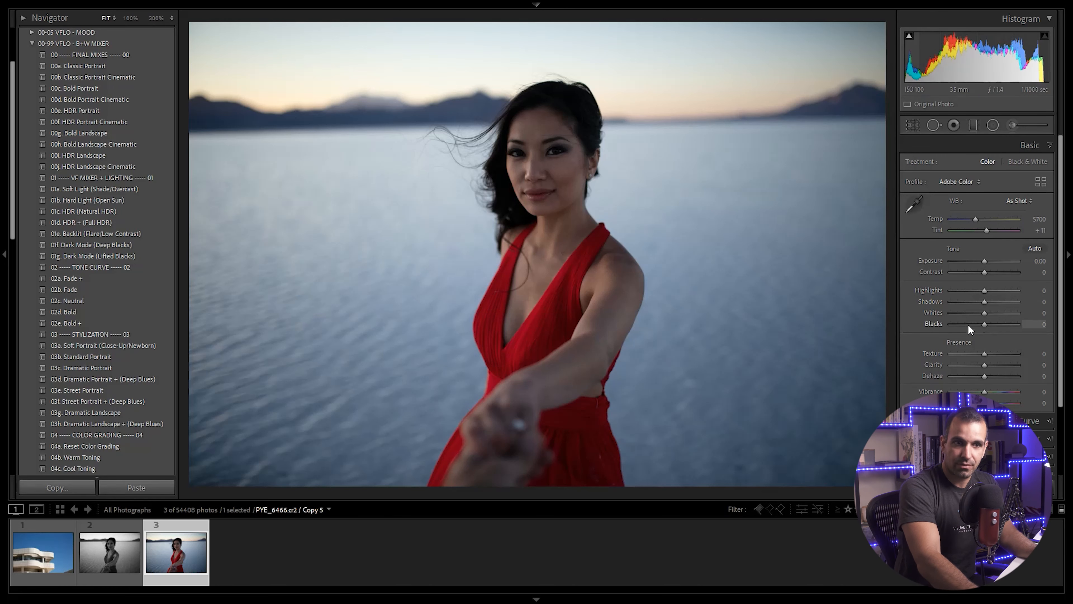
pyautogui.scroll(-1, 961, 343)
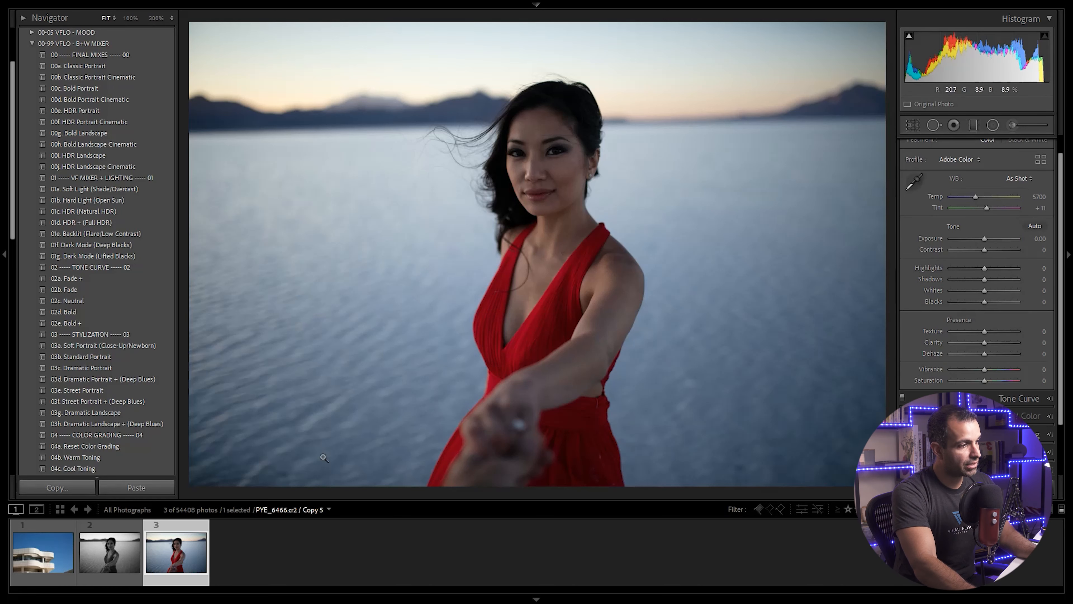
pyautogui.click(44, 558)
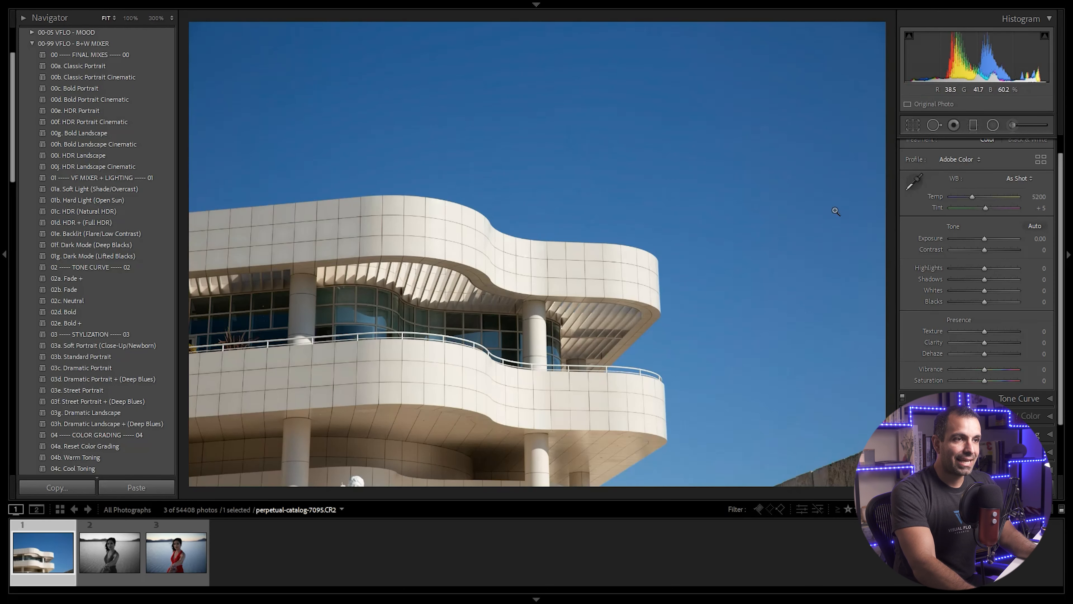
pyautogui.scroll(-2, 995, 260)
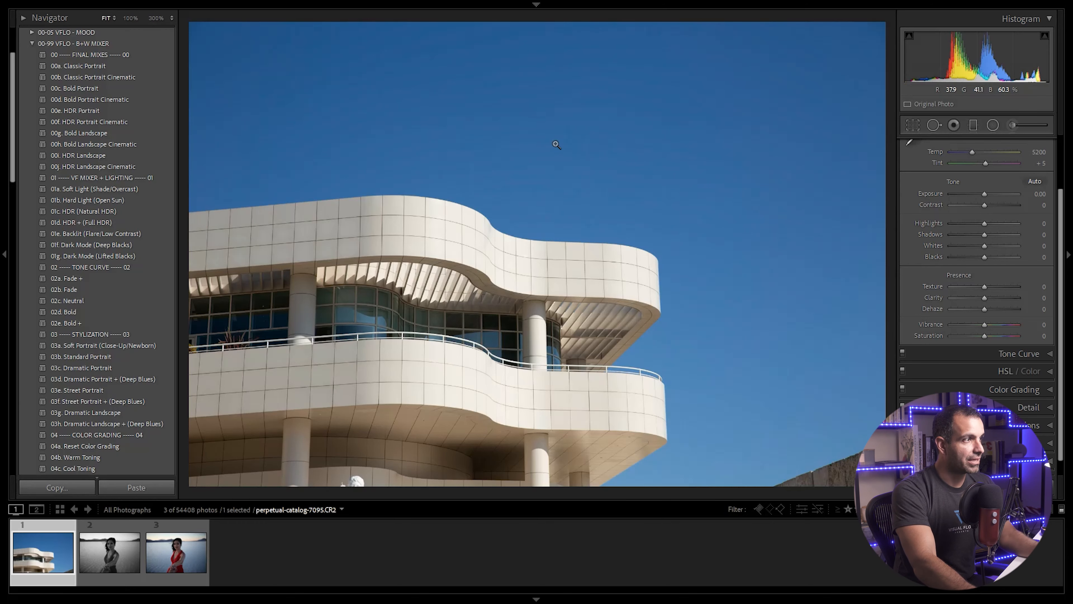
pyautogui.click(80, 133)
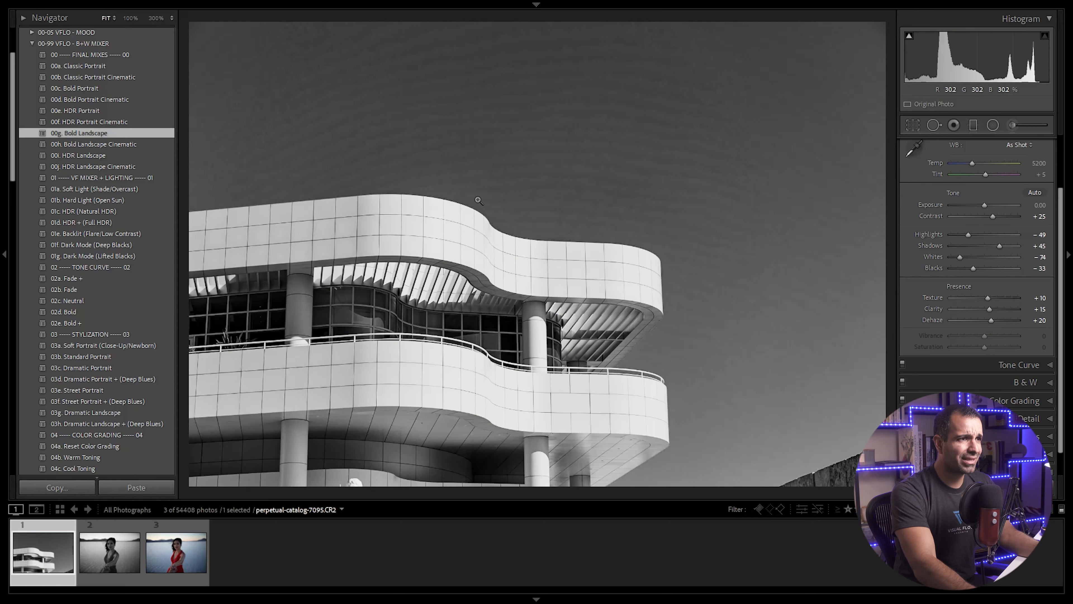
# Stack the 03h. Dramatic Landscape + (Deep Blues) preset on the building photo, comparing it against 03g. Dramatic Landscape.
pyautogui.click(516, 192)
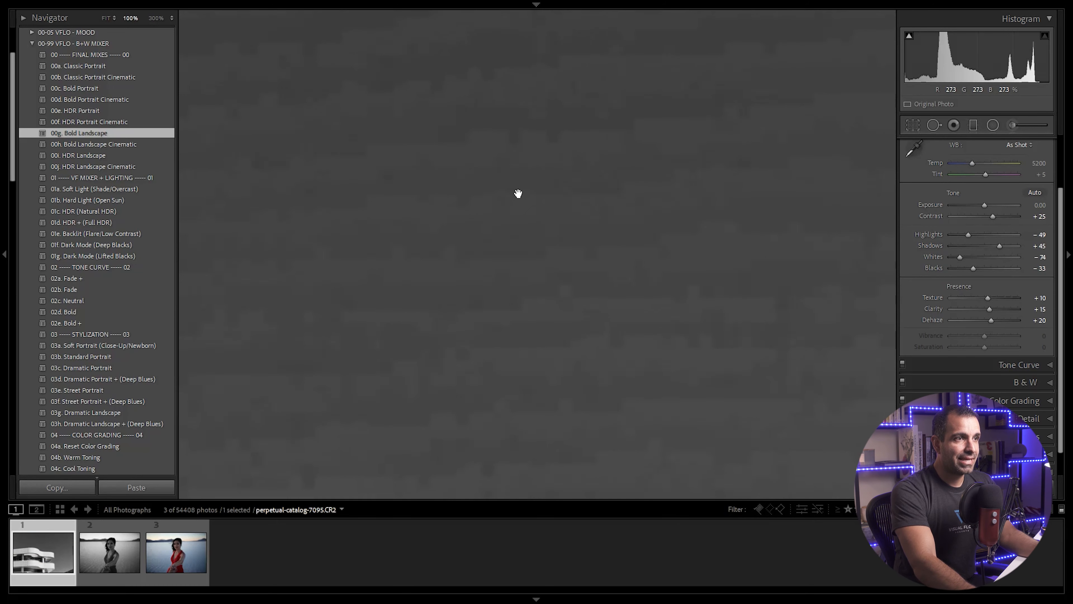
pyautogui.click(503, 196)
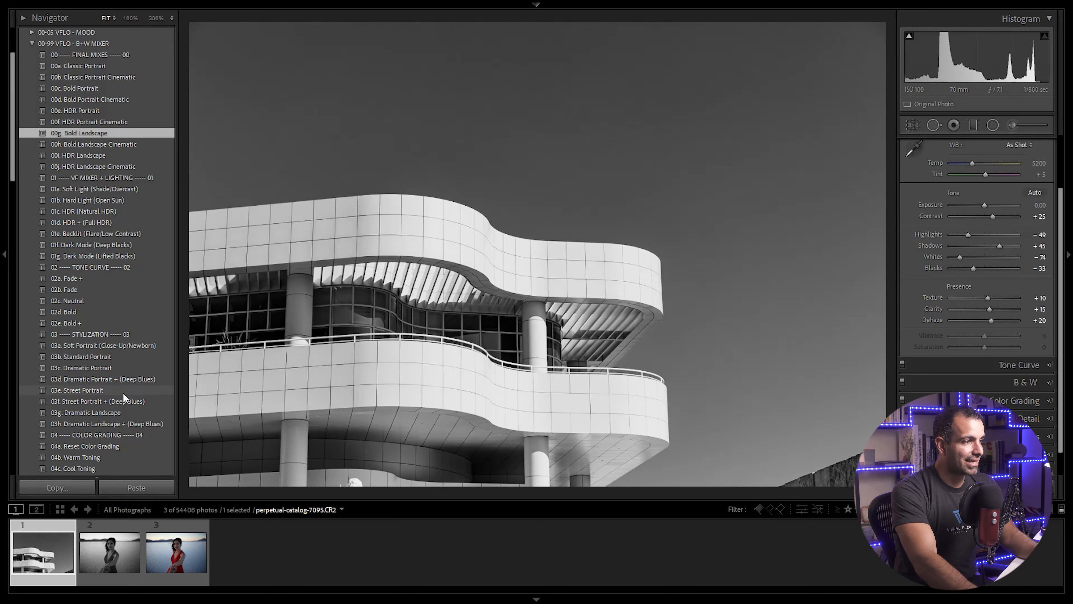
pyautogui.click(119, 423)
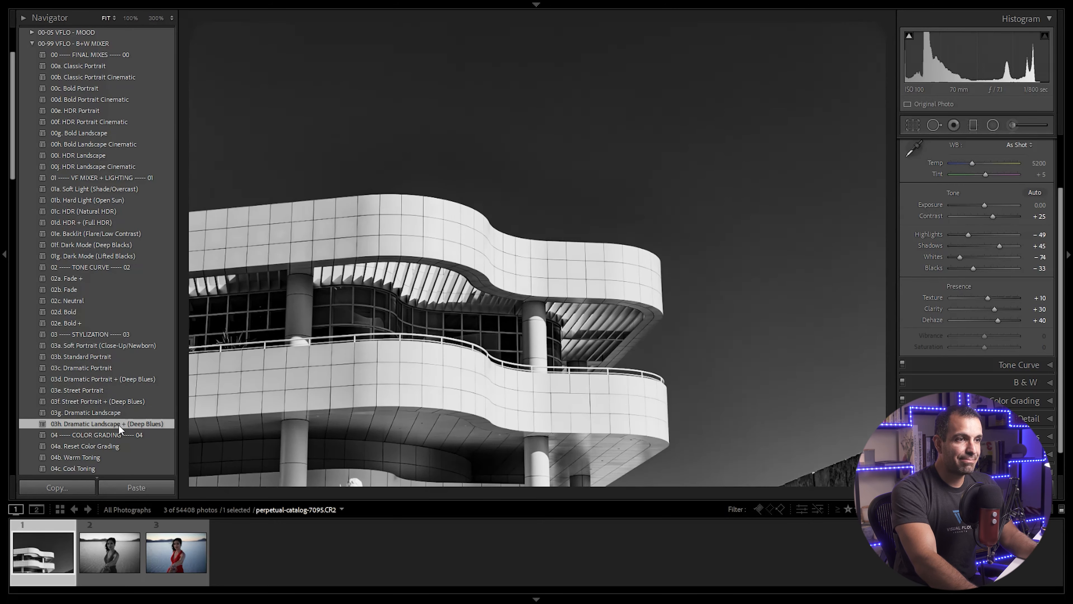
pyautogui.click(119, 413)
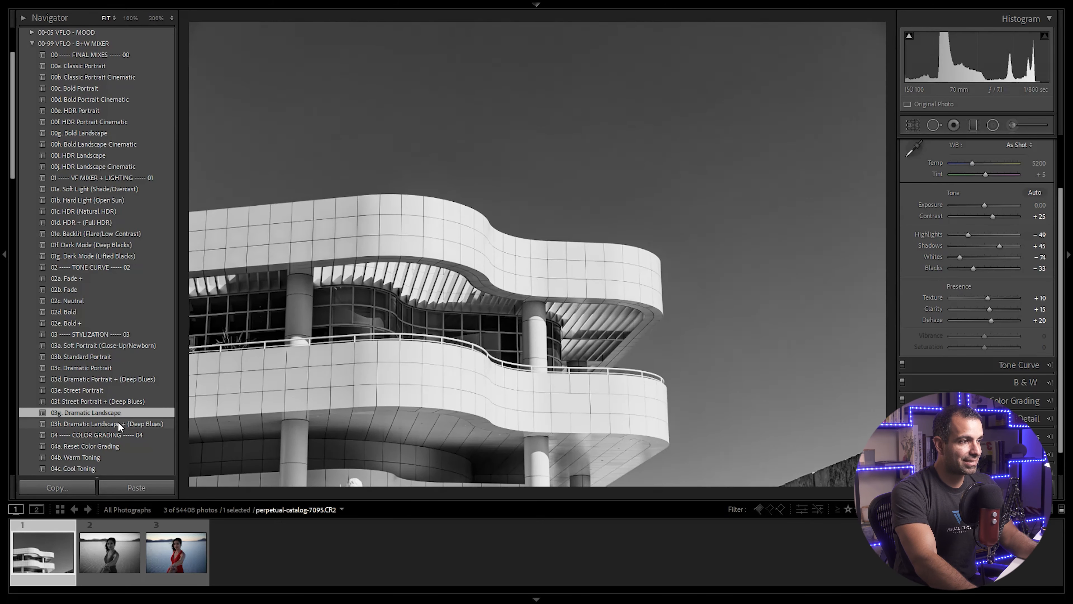
pyautogui.click(118, 423)
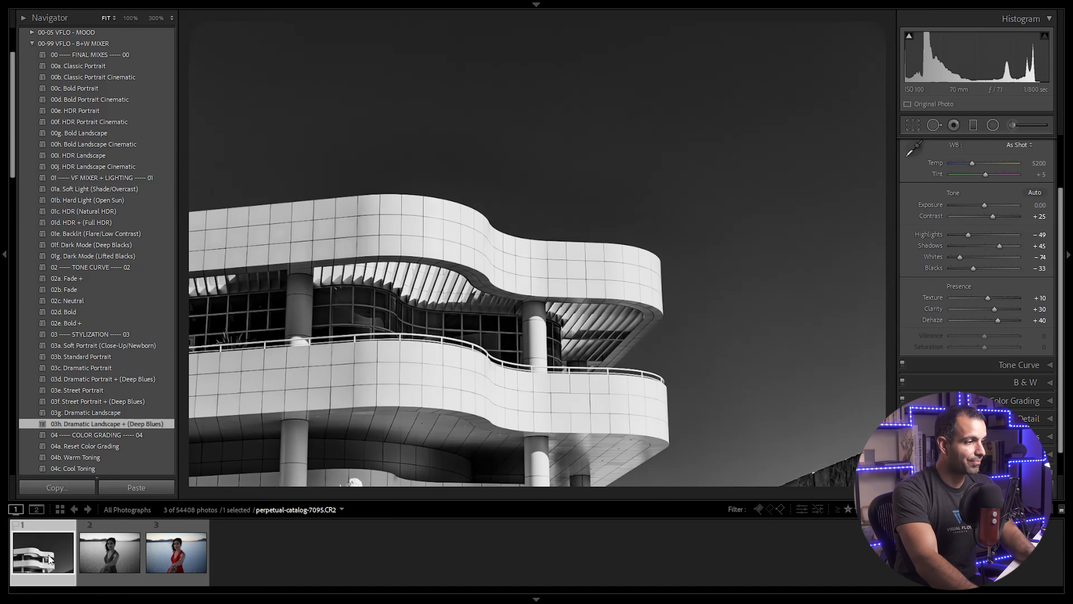
# Create a virtual copy of the building photo, then reset one version and convert it to plain black and white.
pyautogui.hotkey('ctrl', "'")
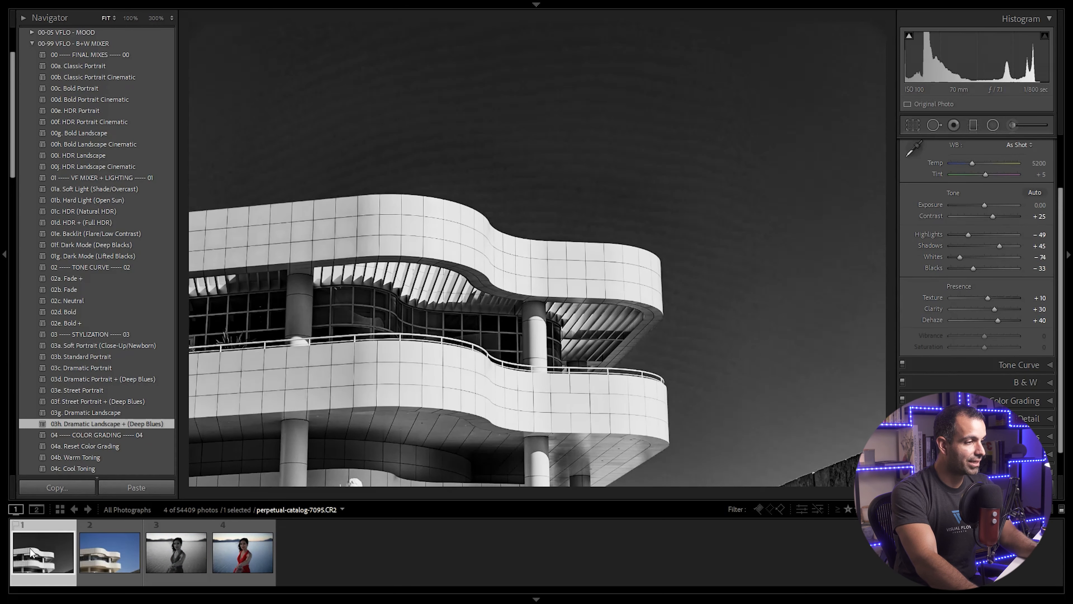
pyautogui.hotkey('ctrl', 'shift', 'r')
pyautogui.press('v')
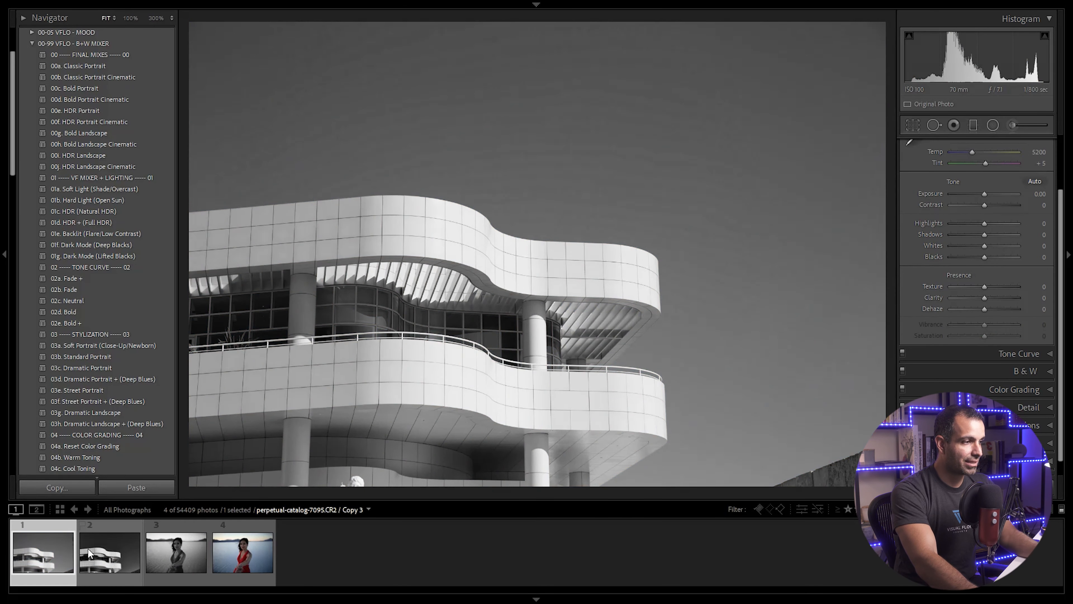
# Reapply 00g. Bold Landscape to the dark-sky version of the building and stack 03h. Dramatic Landscape + (Deep Blues) on it.
pyautogui.click(87, 549)
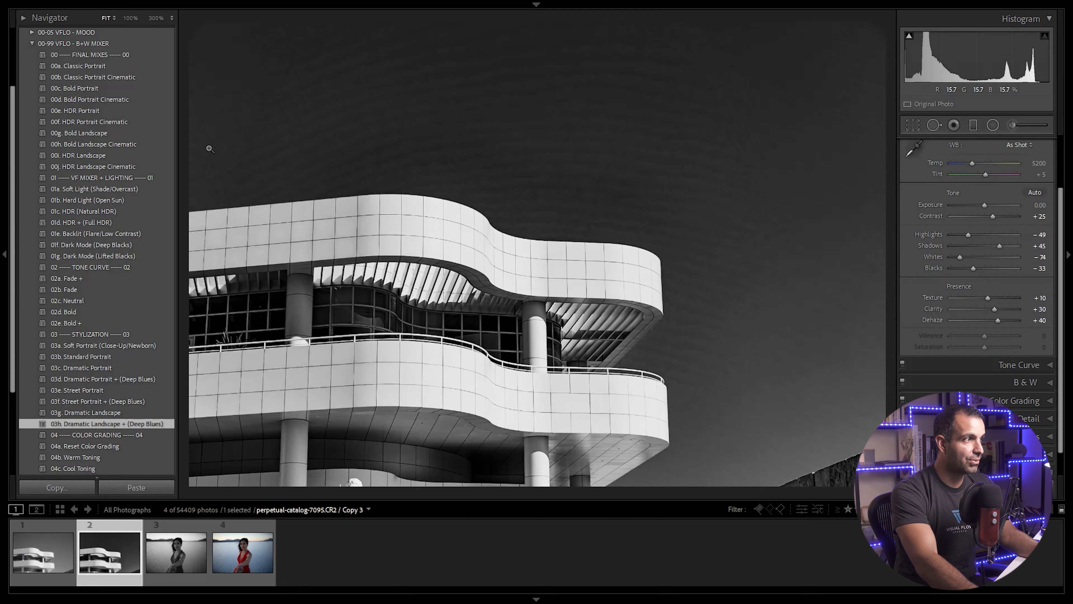
pyautogui.click(141, 134)
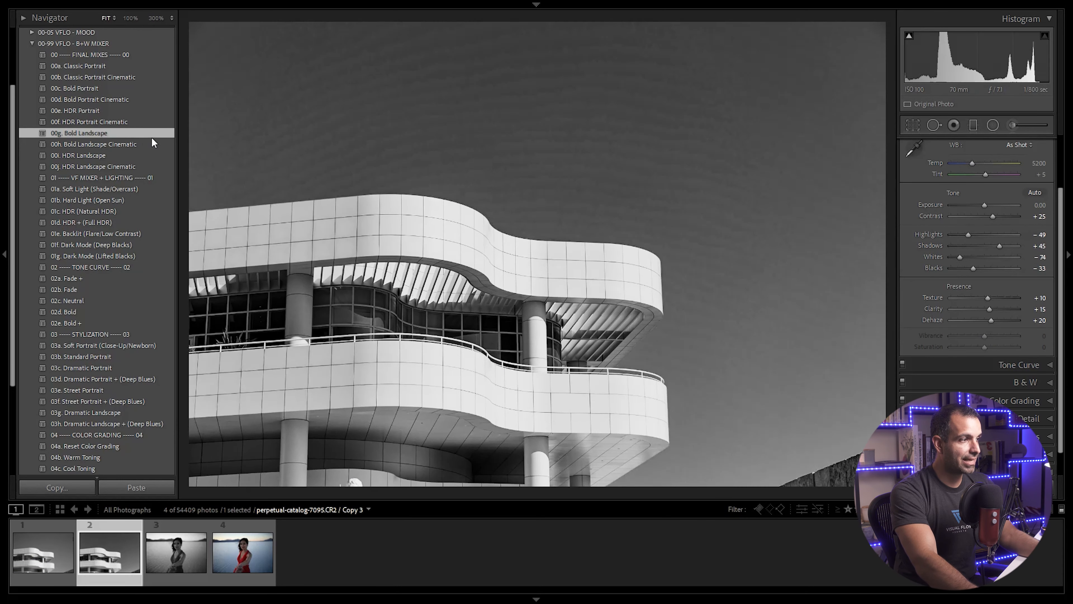
pyautogui.click(131, 423)
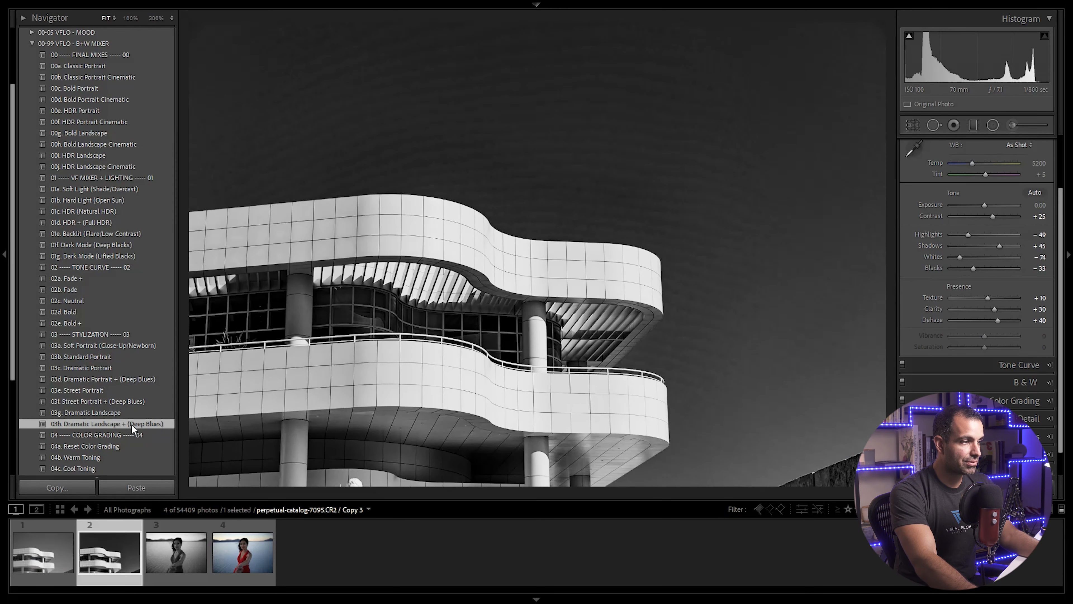
# Compare the plain and dark-sky building versions together, and examine the dark-sky version's roofline and sky at full magnification.
pyautogui.keyDown('ctrl'); pyautogui.click(49, 552); pyautogui.keyUp('ctrl')
pyautogui.press('c')
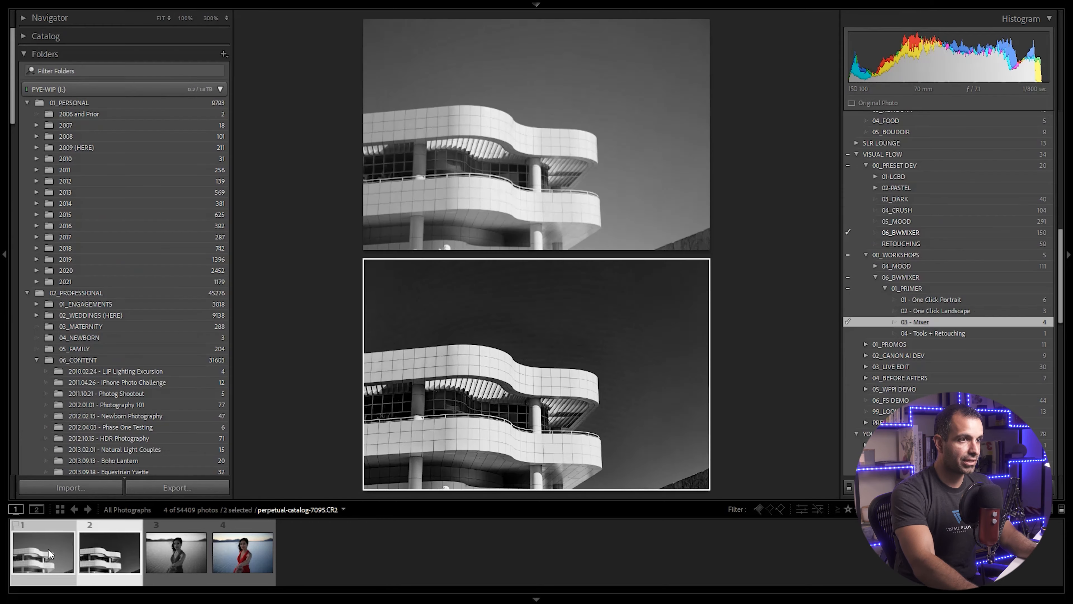
pyautogui.hotkey('shift', 'Tab')
pyautogui.press('e')
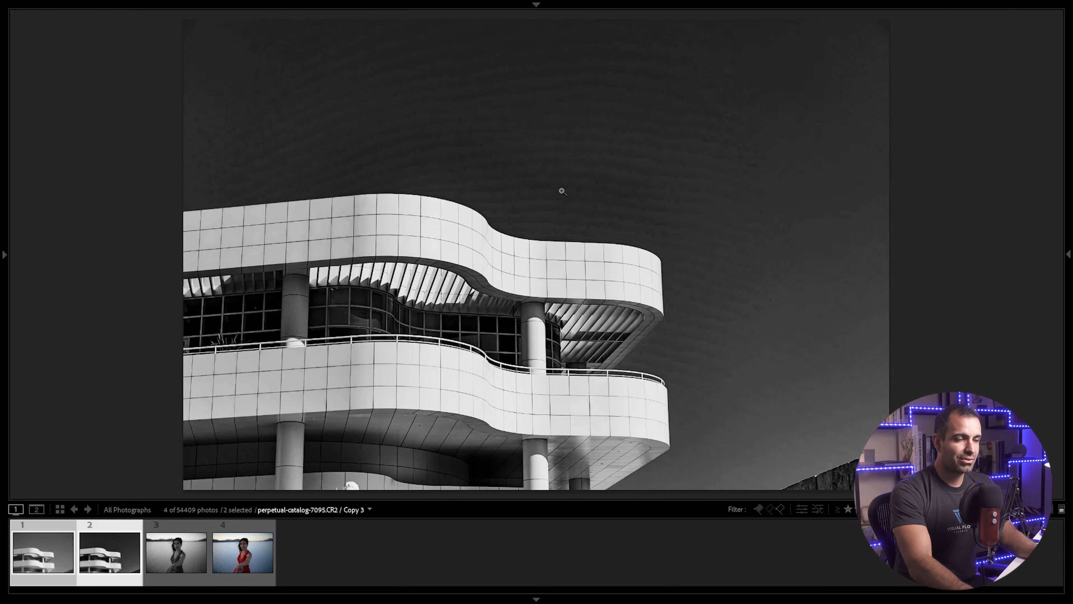
pyautogui.click(534, 202)
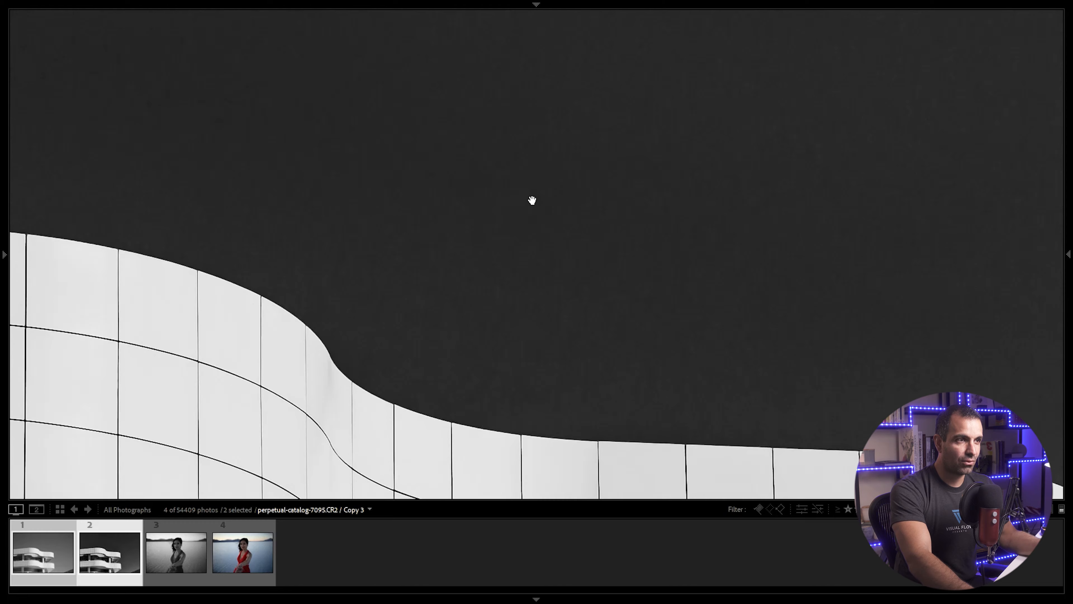
pyautogui.click(532, 201)
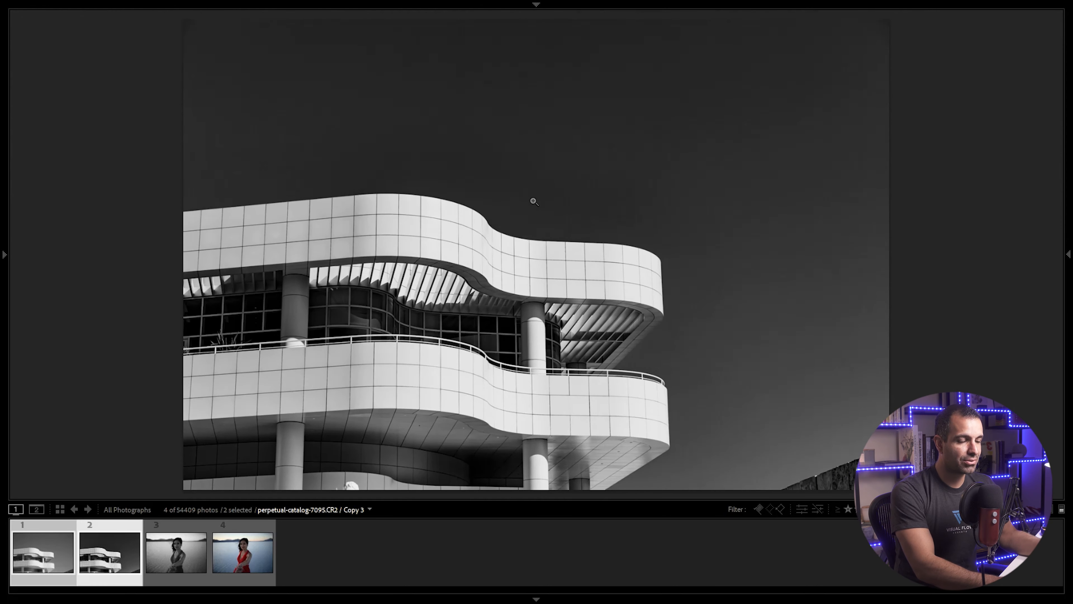
# Alternate between the plain and dark-sky building versions, inspect the plain version's sky up close, and survey both side by side.
pyautogui.press('Left')
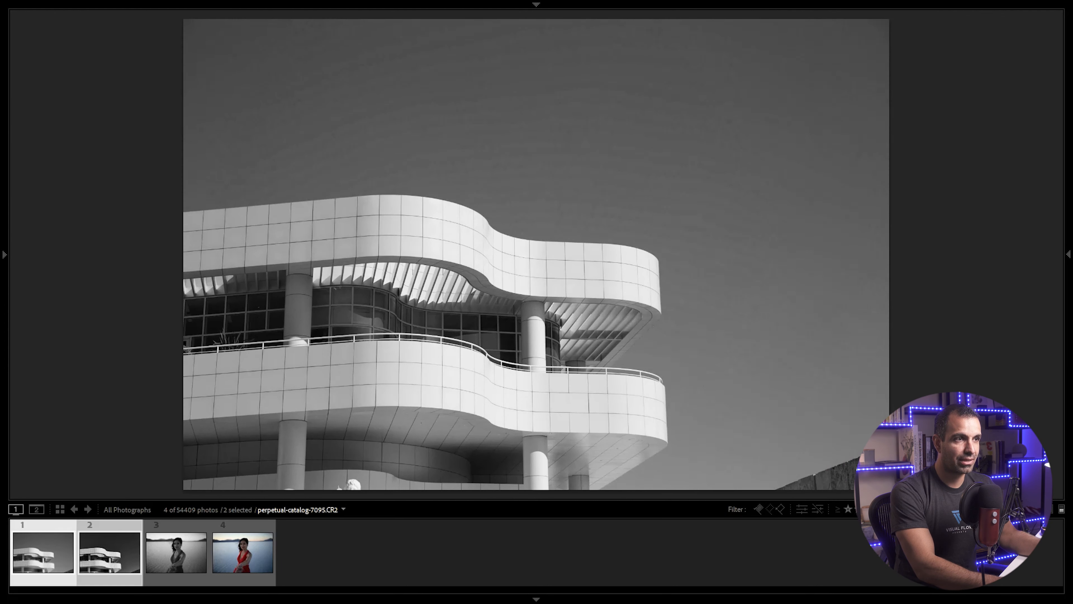
pyautogui.click(554, 169)
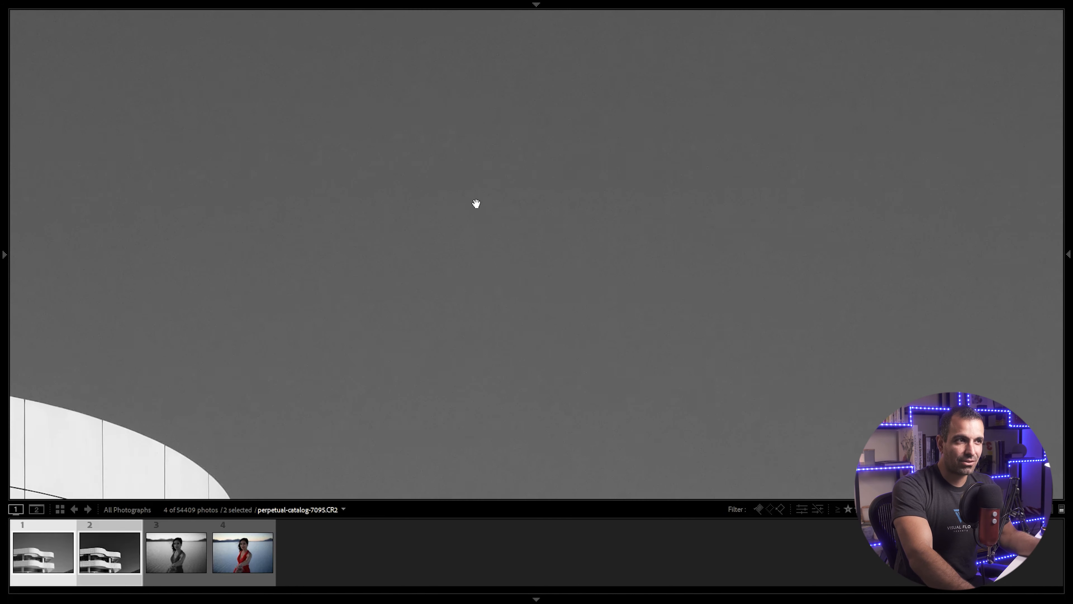
pyautogui.click(477, 204)
pyautogui.press('Right')
pyautogui.press('Left')
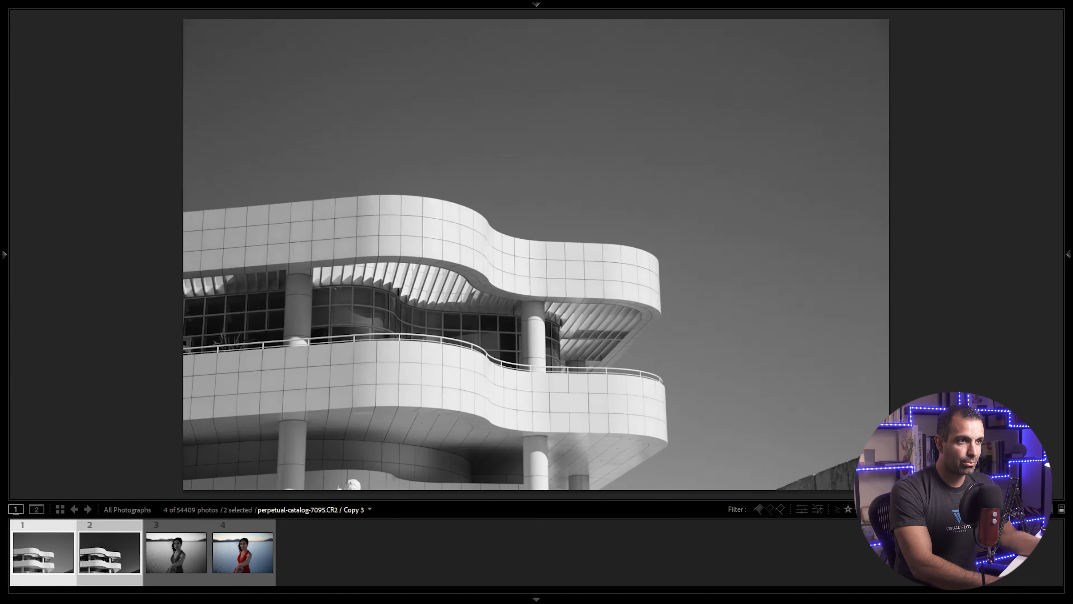
pyautogui.press('Right')
pyautogui.press('Left')
pyautogui.press('Right')
pyautogui.press('n')
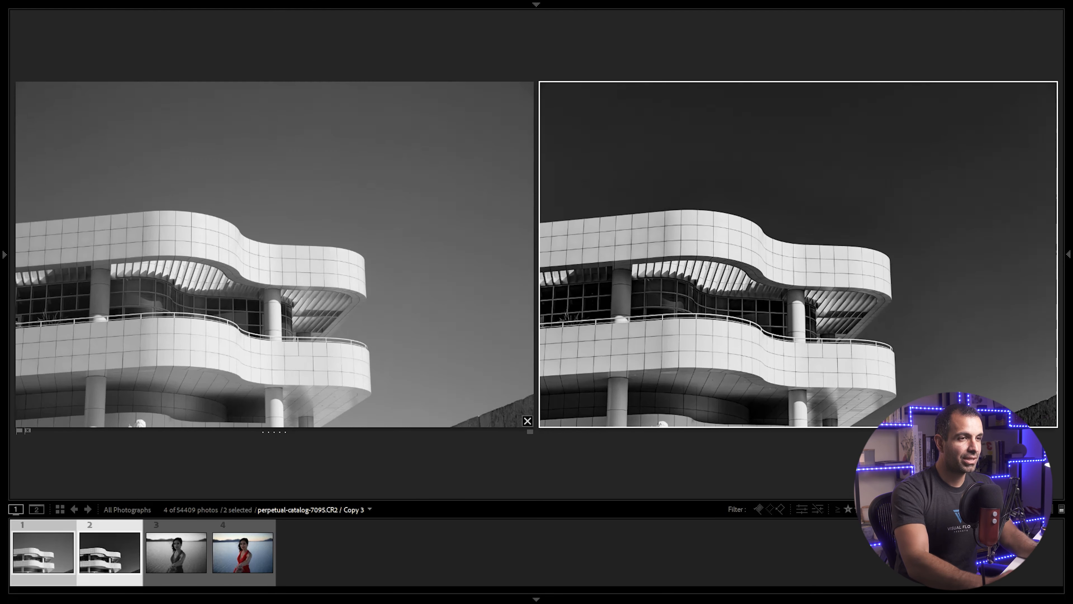
pyautogui.press('g')
pyautogui.press('Tab')
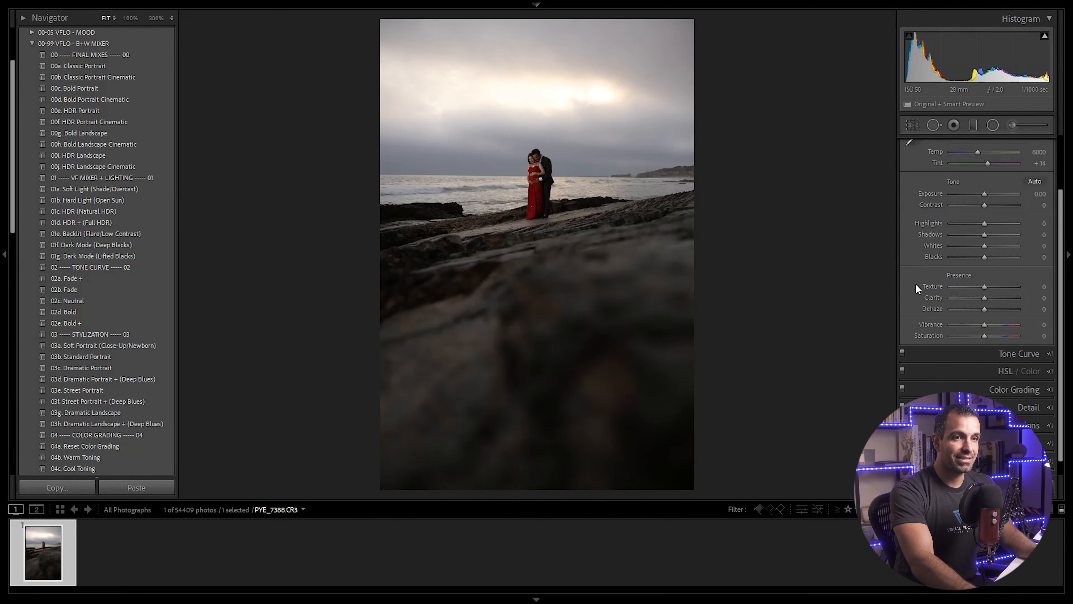
# Straighten the couple's beach photo to a crop angle of −0.30 and apply the 00f. HDR Portrait Cinematic preset.
pyautogui.press('r')
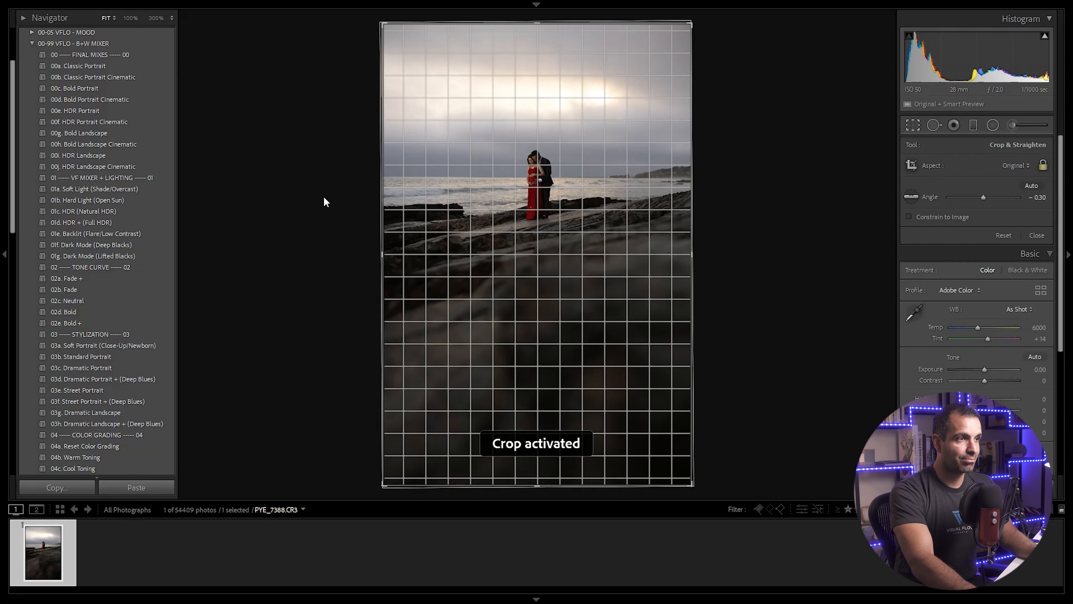
pyautogui.press('r')
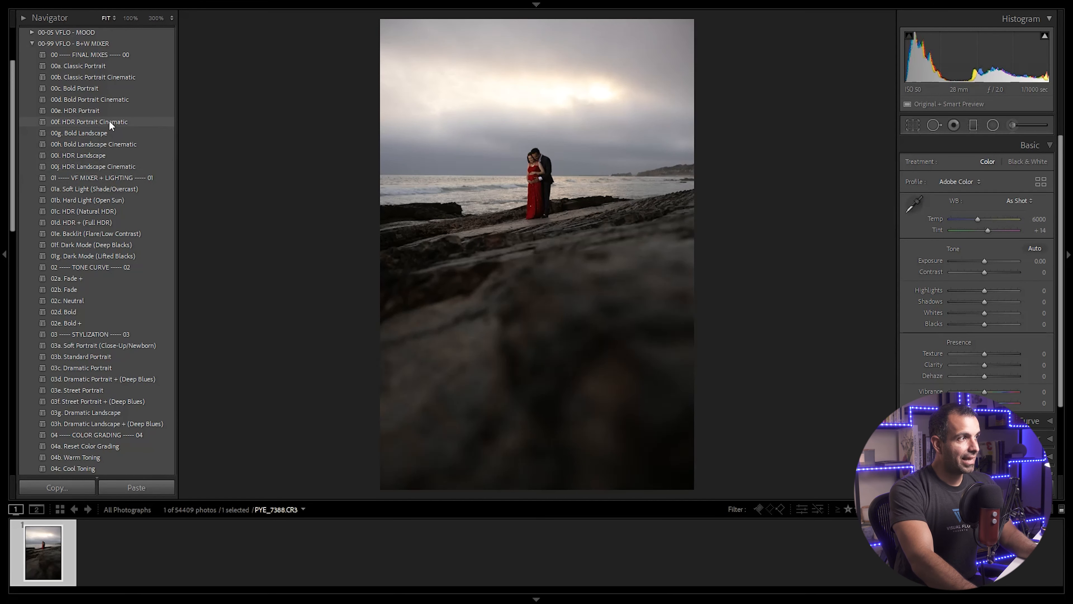
pyautogui.scroll(3, 109, 120)
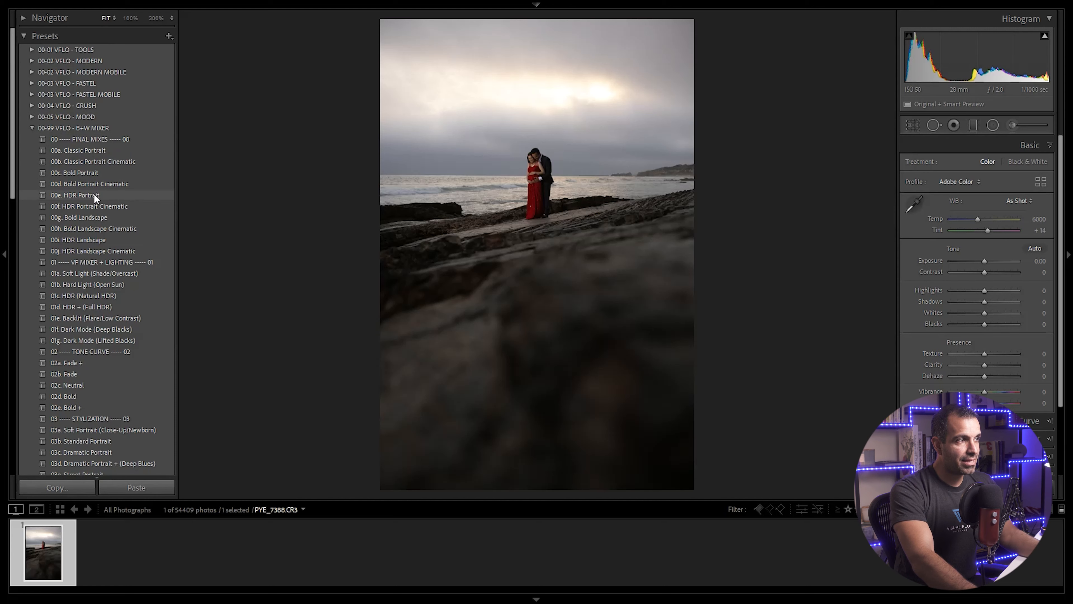
pyautogui.click(92, 206)
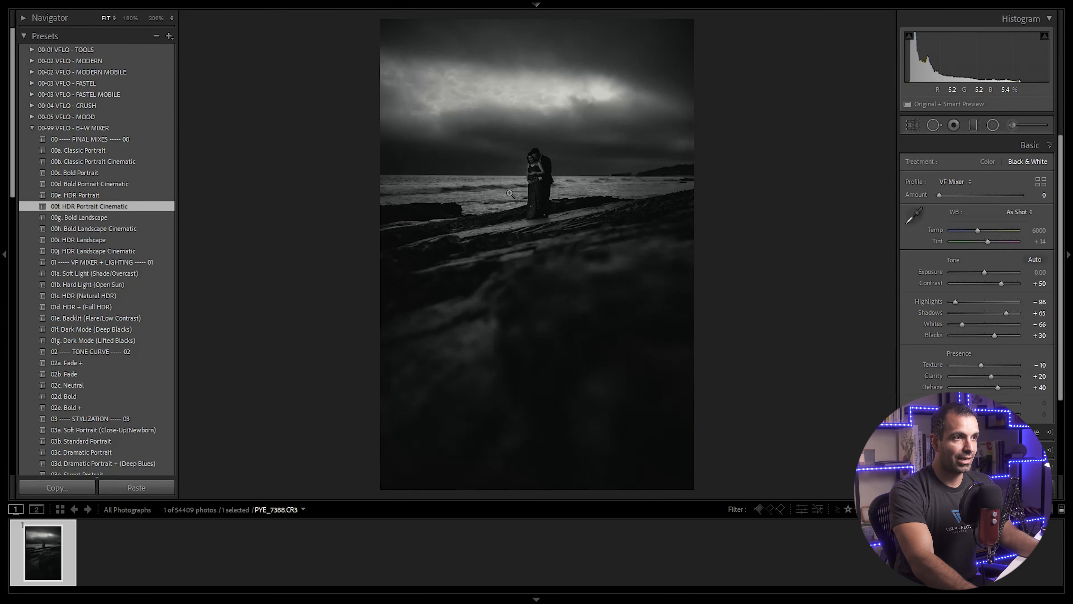
pyautogui.click(32, 127)
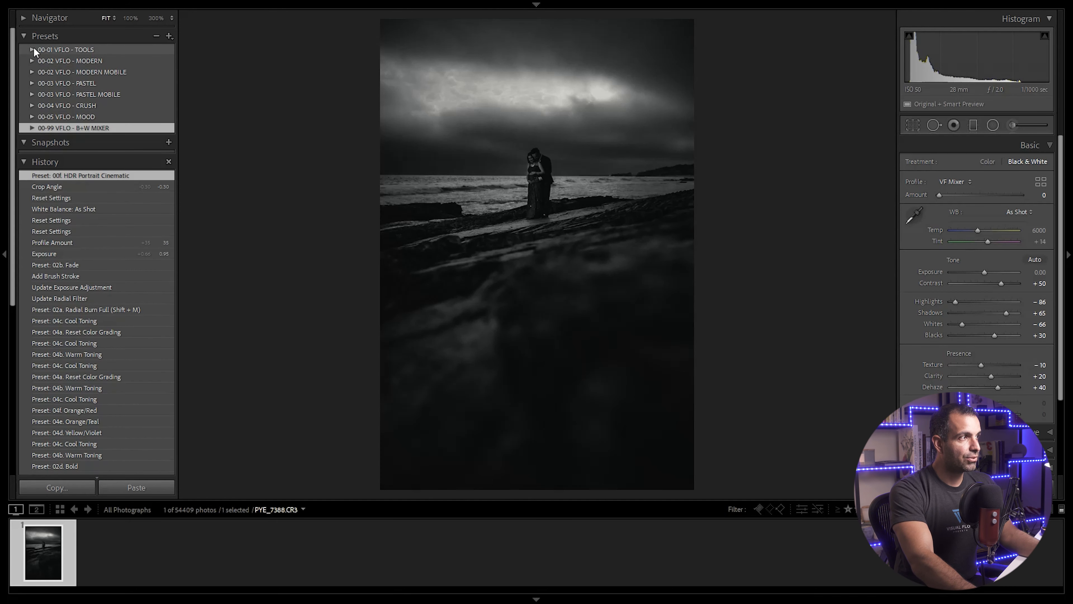
pyautogui.click(32, 49)
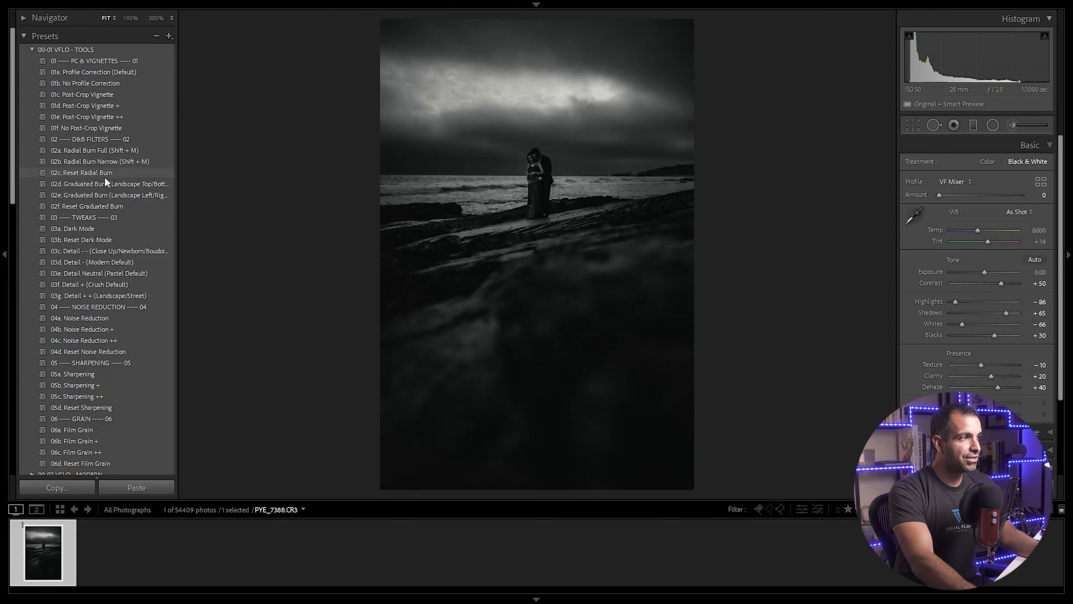
pyautogui.click(32, 49)
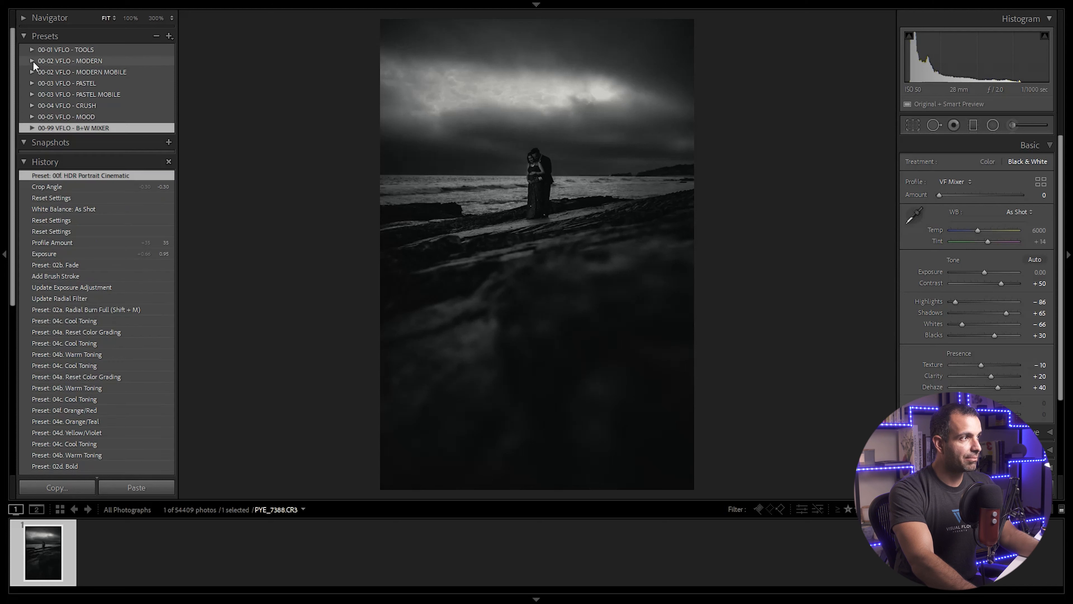
pyautogui.click(32, 129)
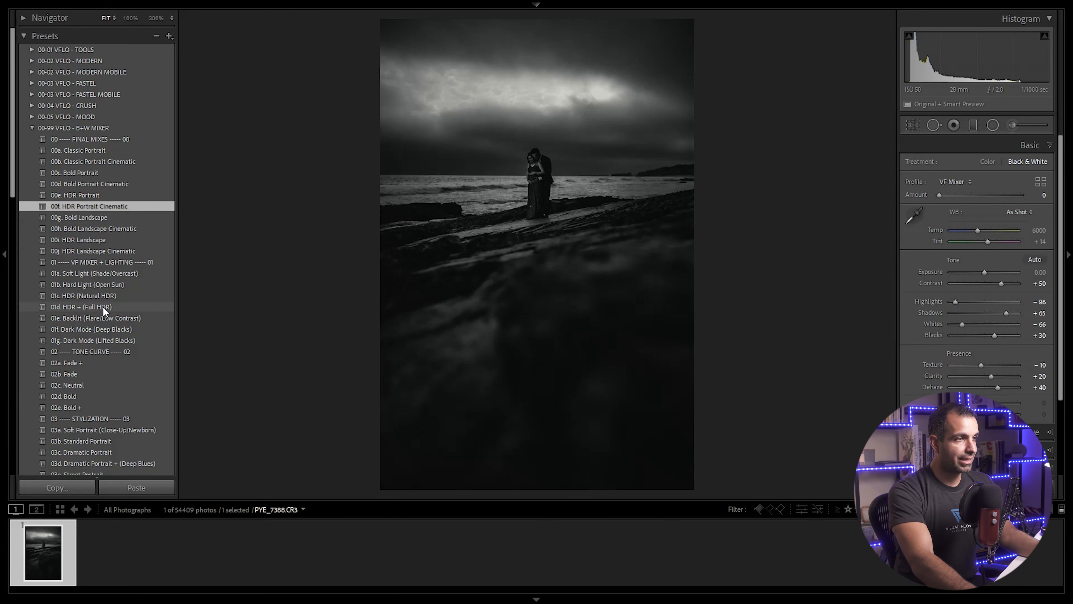
# Stack 01d. HDR + (Full HDR) on the beach photo and apply the 02d. Bold tone curve, comparing it with 02b. Fade and 02c. Neutral.
pyautogui.click(99, 298)
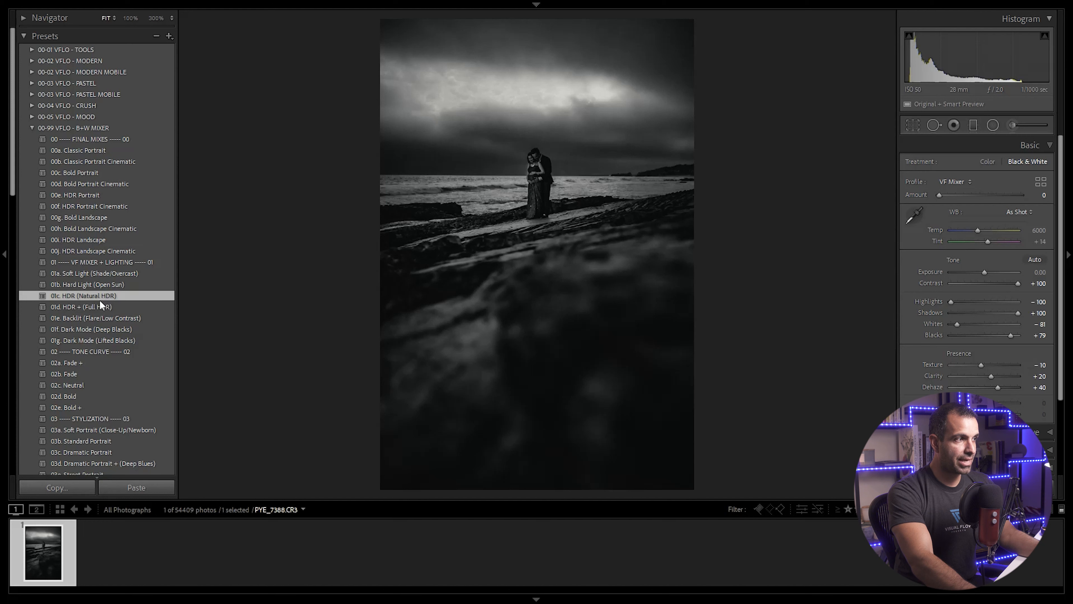
pyautogui.click(97, 305)
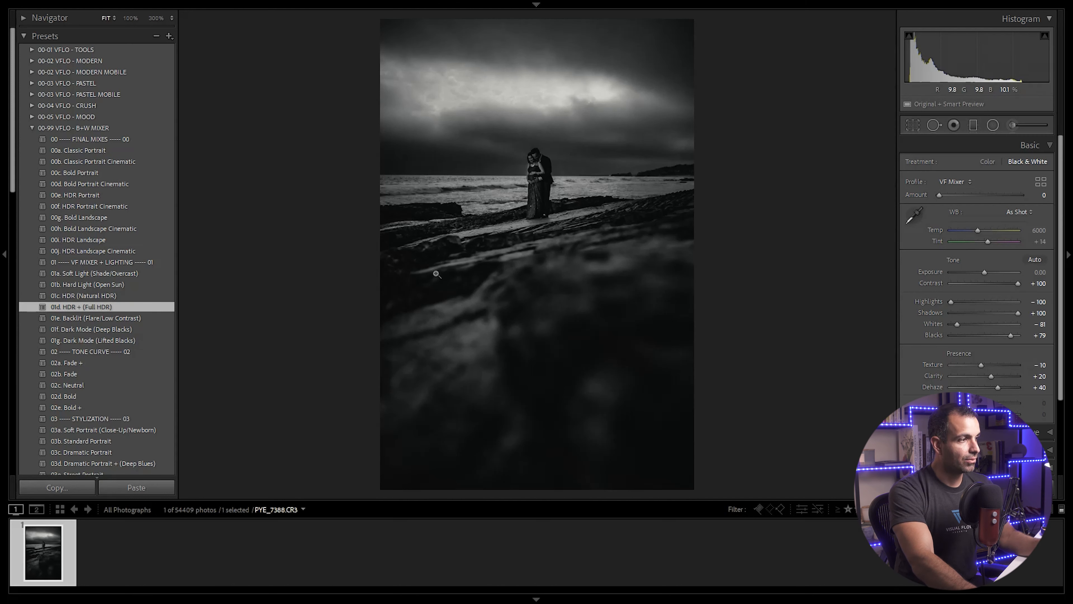
pyautogui.click(101, 394)
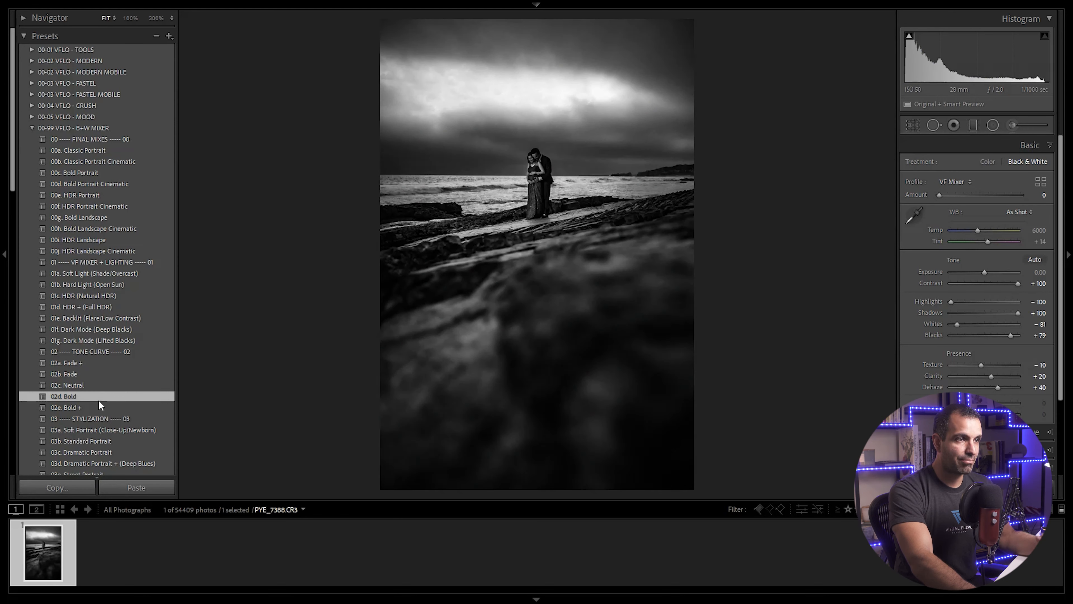
pyautogui.click(97, 374)
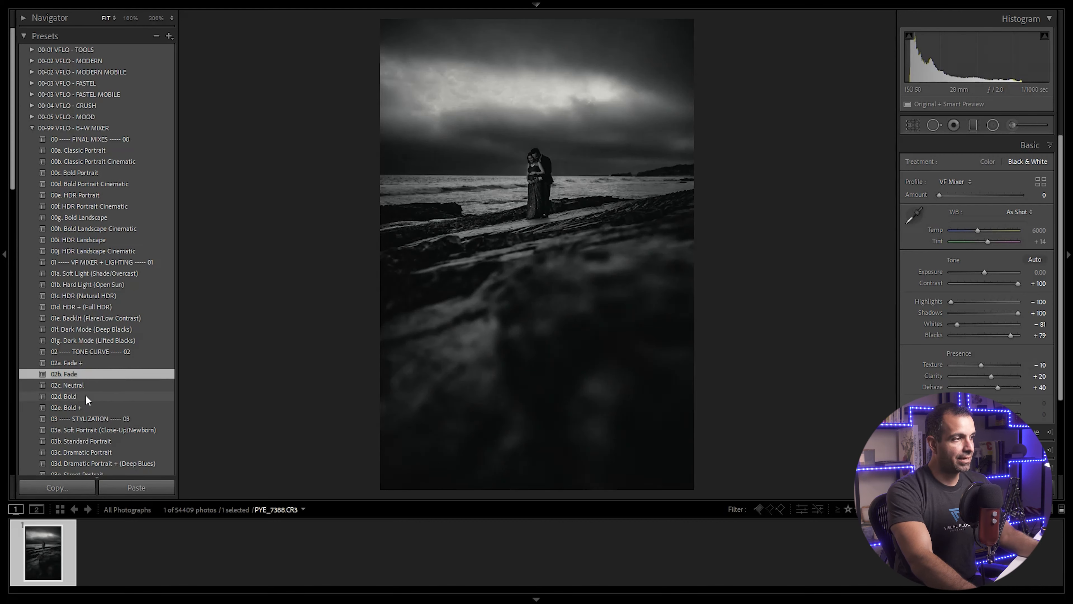
pyautogui.click(87, 386)
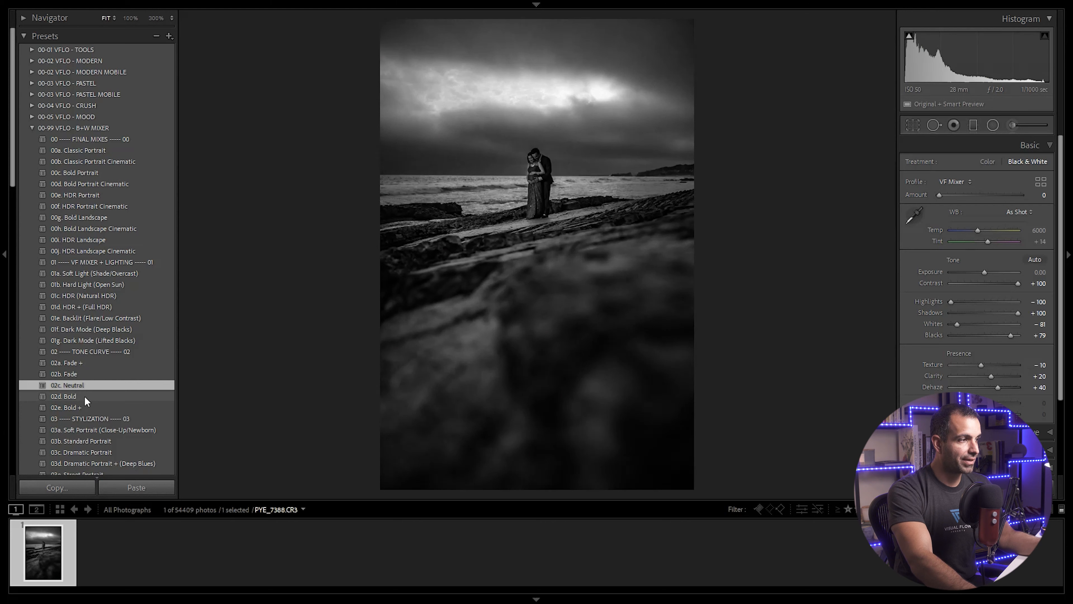
pyautogui.click(85, 396)
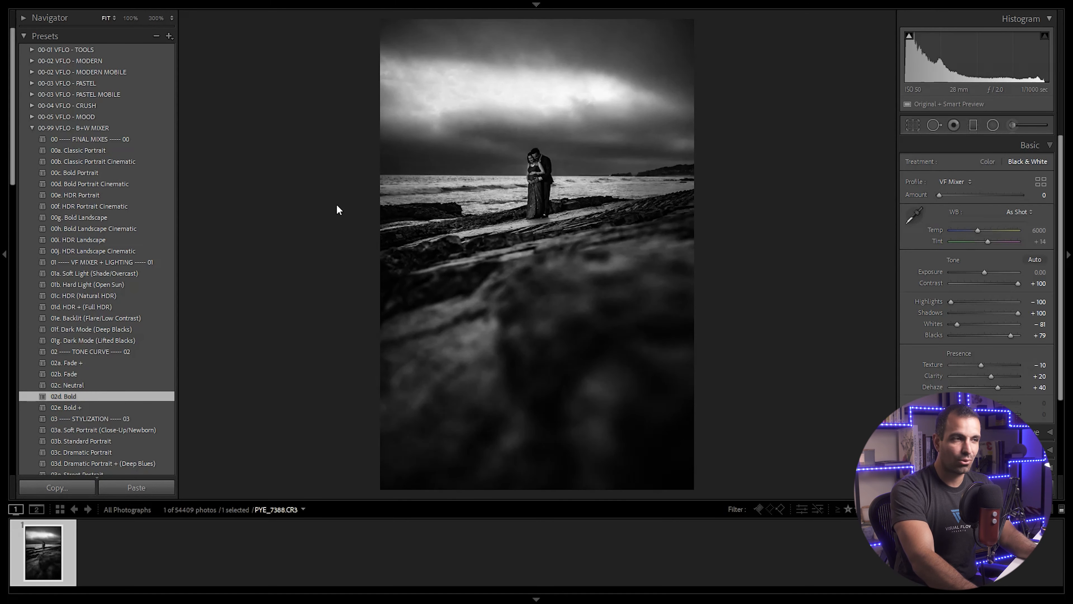
# Straighten the beach photo's horizon to a crop angle of −0.57.
pyautogui.press('r')
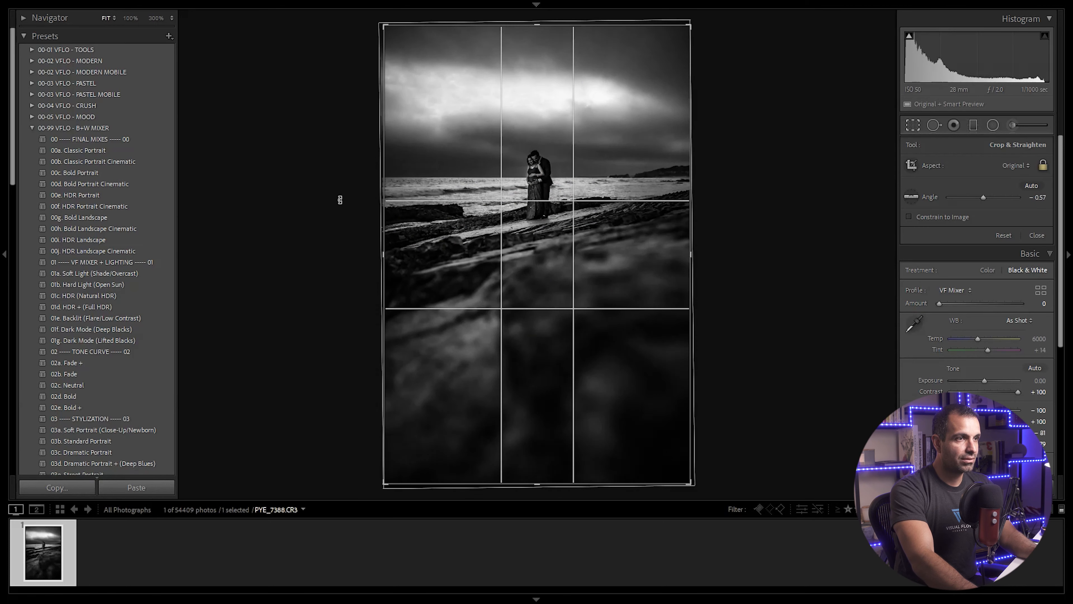
pyautogui.press('r')
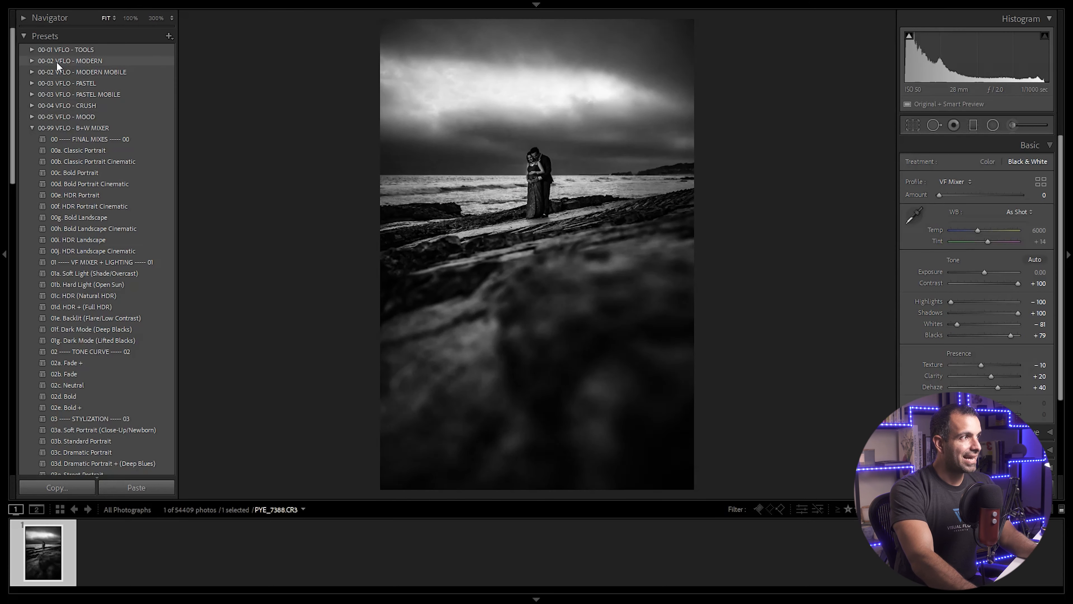
# Apply the 02a. Radial Burn Full preset to the beach photo, then centre its ellipse on the couple's heads and narrow it around them.
pyautogui.click(33, 50)
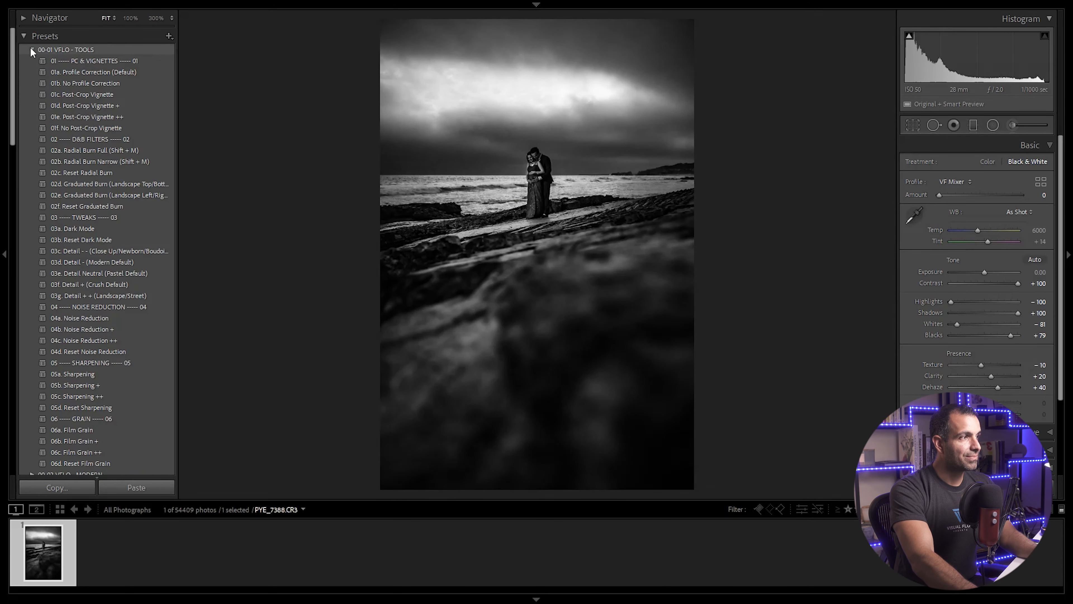
pyautogui.click(90, 151)
pyautogui.hotkey('shift', 'm')
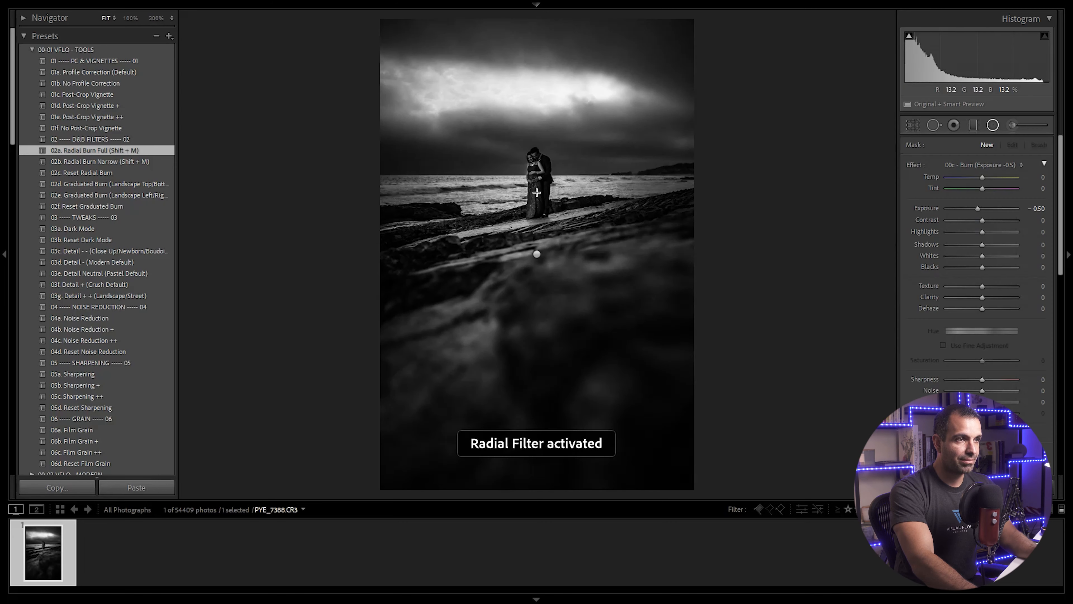
pyautogui.keyDown('ctrl'); pyautogui.doubleClick(536, 251); pyautogui.keyUp('ctrl')
pyautogui.moveTo(537, 252); pyautogui.dragTo(538, 160)
pyautogui.moveTo(686, 159); pyautogui.dragTo(618, 158)
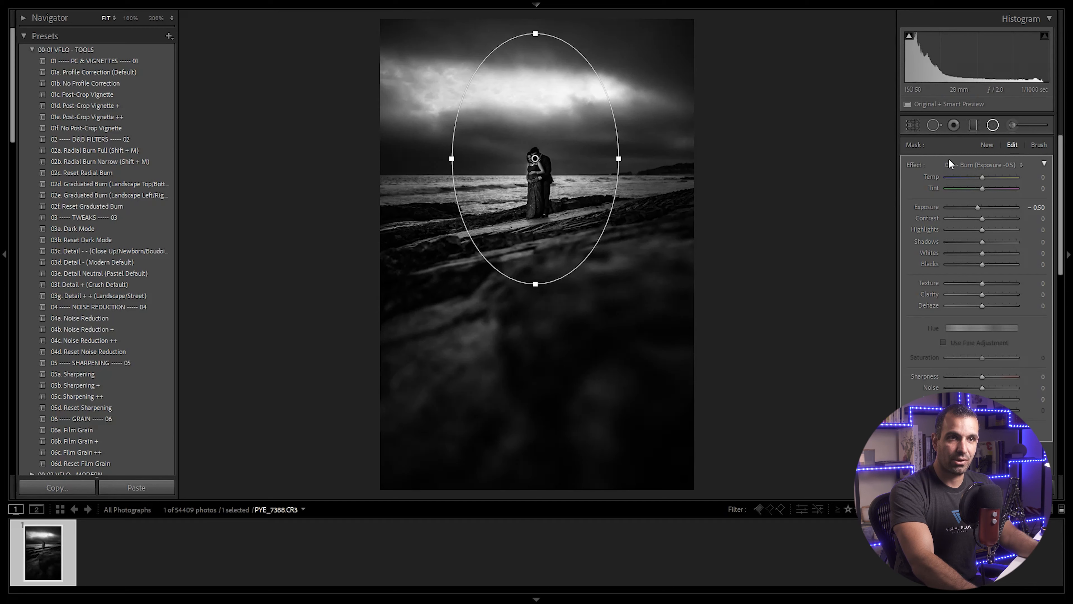
# Load the Adjustment Brush with 10a - Quick Dodge & Lift and paint over the couple's faces and upper bodies.
pyautogui.click(1011, 131)
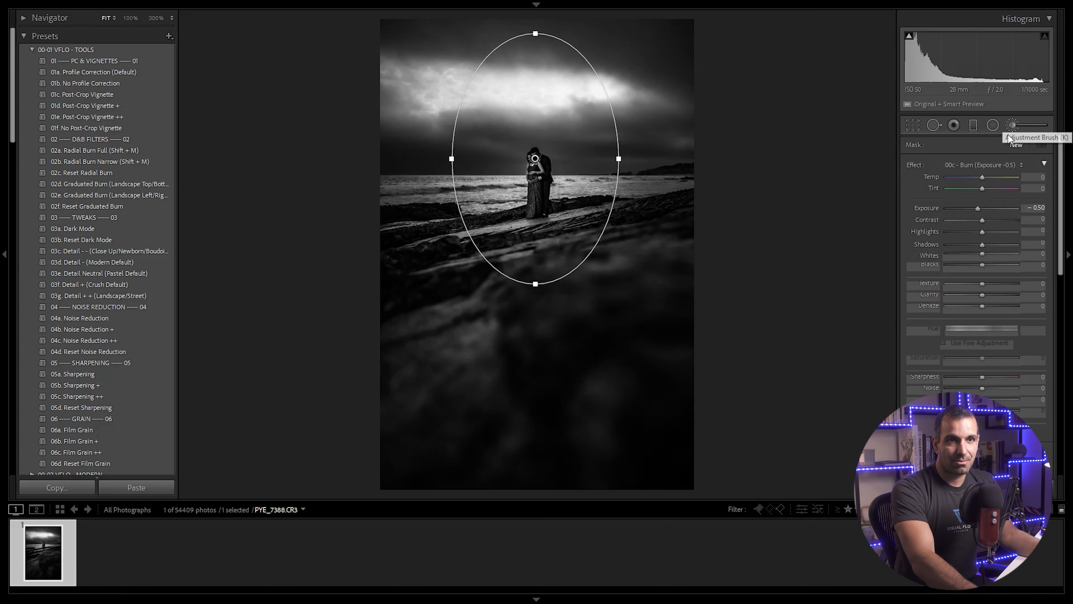
pyautogui.click(983, 165)
pyautogui.moveTo(843, 583)
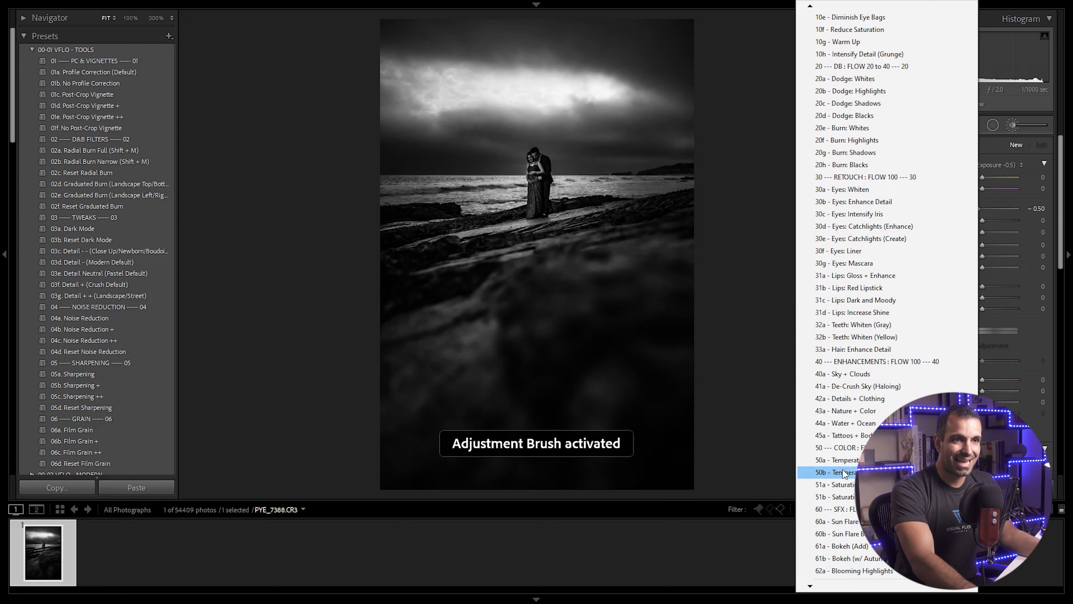
pyautogui.moveTo(882, 6)
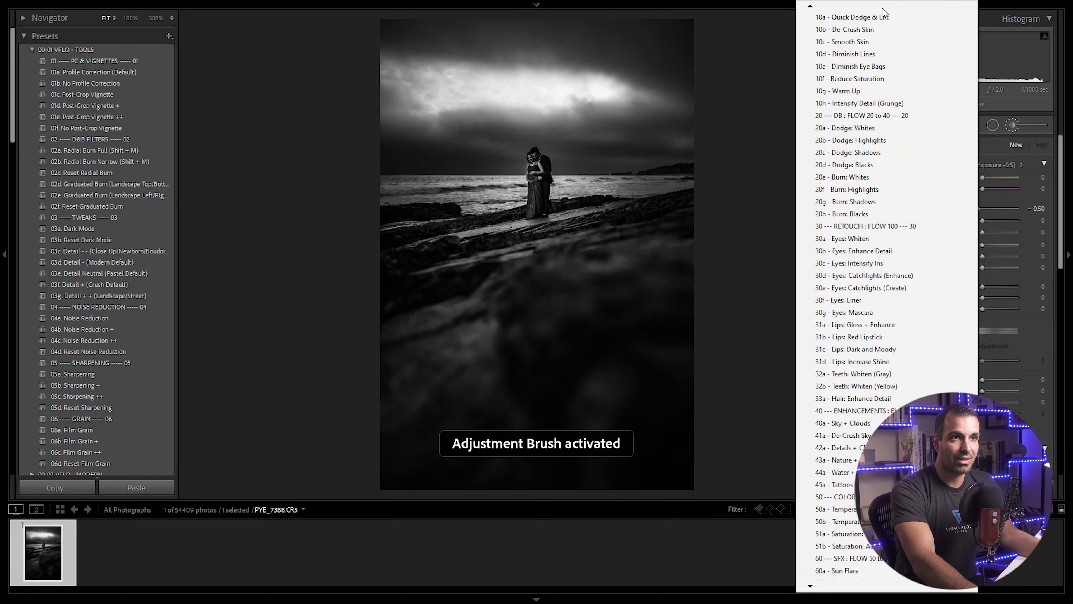
pyautogui.click(890, 105)
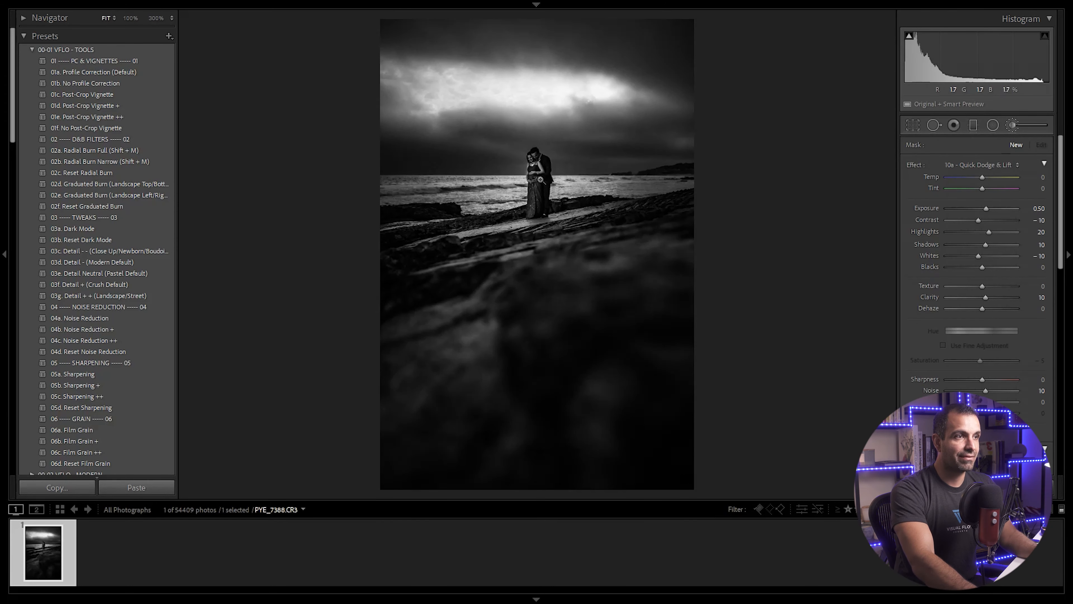
pyautogui.press('z')
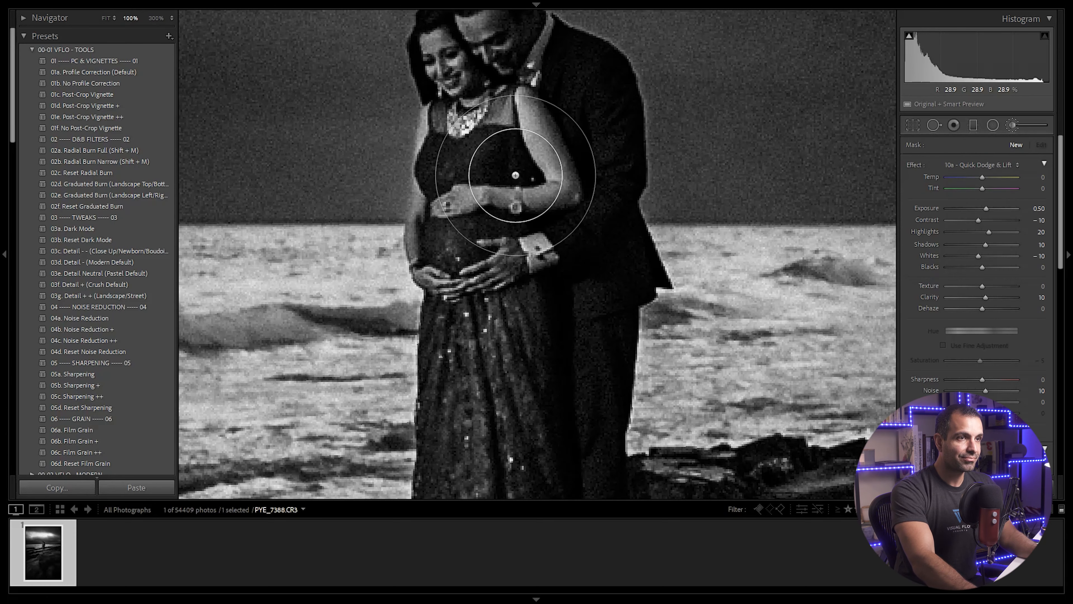
pyautogui.press('z')
pyautogui.press('z')
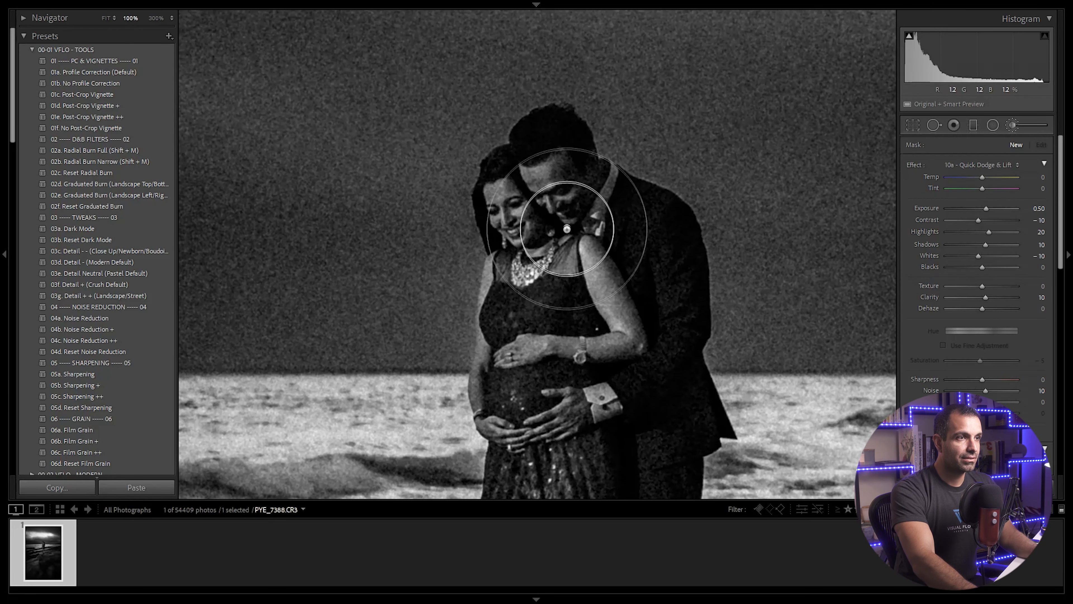
pyautogui.moveTo(564, 237)
pyautogui.mouseDown()
pyautogui.moveTo(546, 170)
pyautogui.moveTo(528, 190)
pyautogui.moveTo(559, 282)
pyautogui.moveTo(575, 305)
pyautogui.moveTo(612, 289)
pyautogui.moveTo(633, 254)
pyautogui.moveTo(605, 226)
pyautogui.moveTo(635, 249)
pyautogui.moveTo(638, 338)
pyautogui.moveTo(625, 296)
pyautogui.mouseUp()
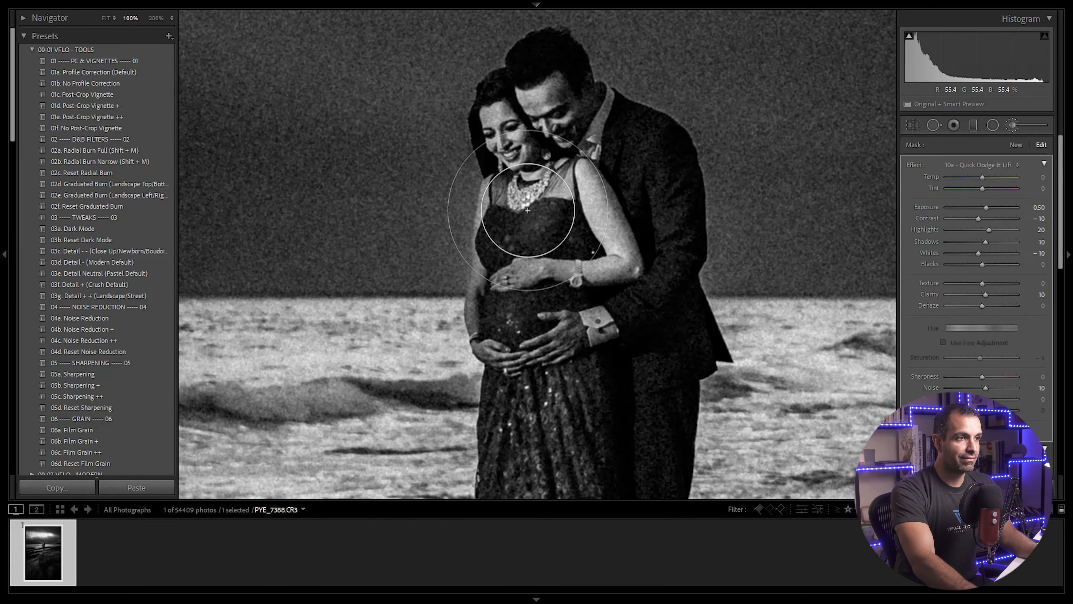
# Extend the Quick Dodge & Lift brushing over the couple's hands and the dress skirt to its hem.
pyautogui.moveTo(521, 269)
pyautogui.mouseDown()
pyautogui.moveTo(518, 303)
pyautogui.moveTo(605, 372)
pyautogui.moveTo(624, 215)
pyautogui.moveTo(648, 244)
pyautogui.moveTo(653, 371)
pyautogui.moveTo(625, 277)
pyautogui.moveTo(625, 91)
pyautogui.mouseUp()
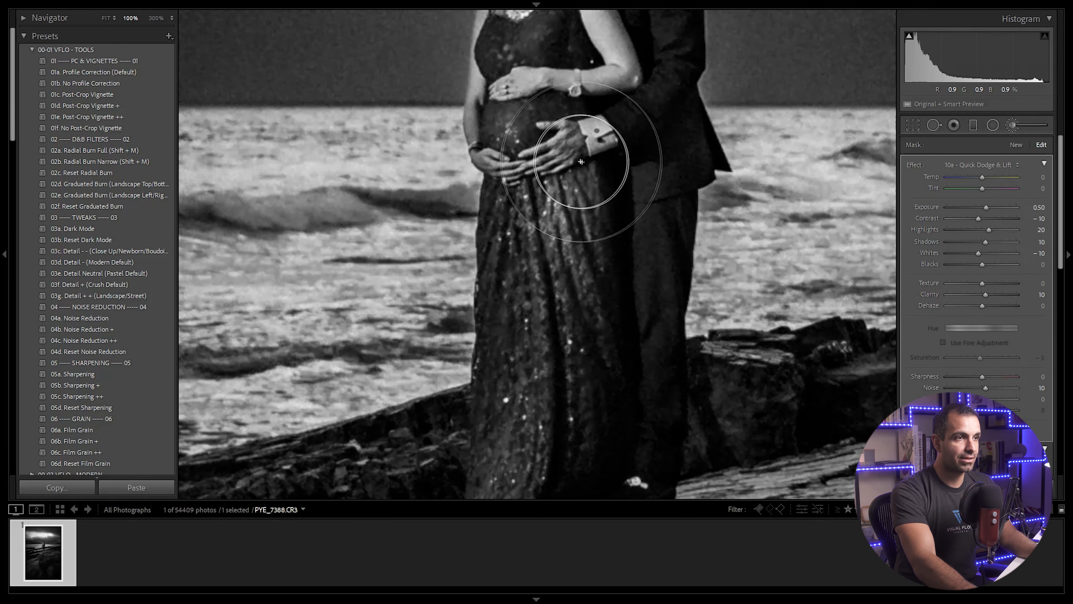
pyautogui.moveTo(523, 304)
pyautogui.mouseDown()
pyautogui.moveTo(524, 429)
pyautogui.moveTo(613, 407)
pyautogui.moveTo(620, 421)
pyautogui.mouseUp()
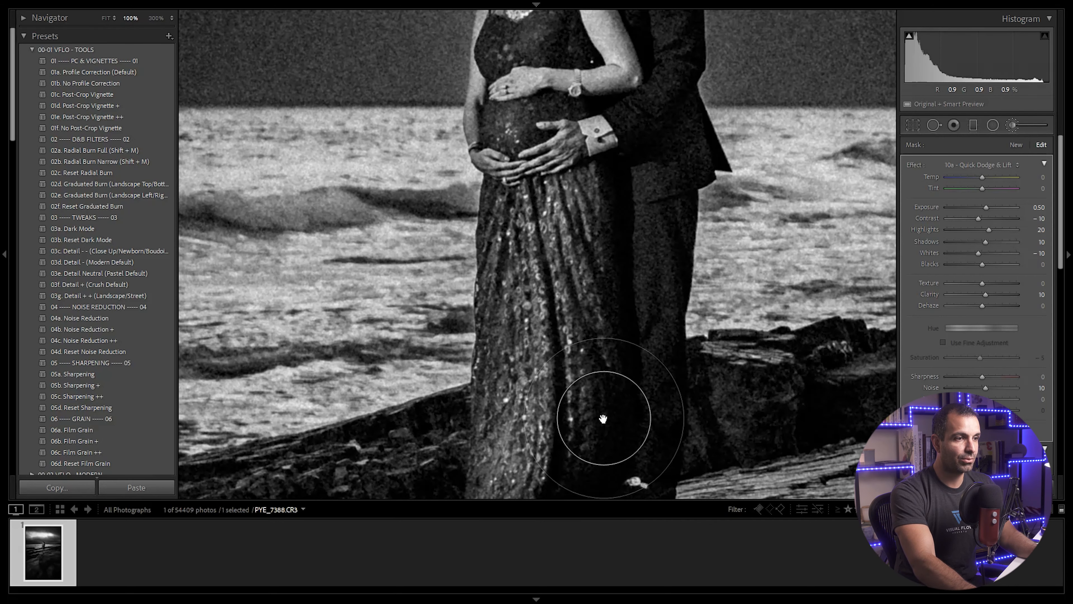
pyautogui.moveTo(600, 312); pyautogui.dragTo(601, 157)
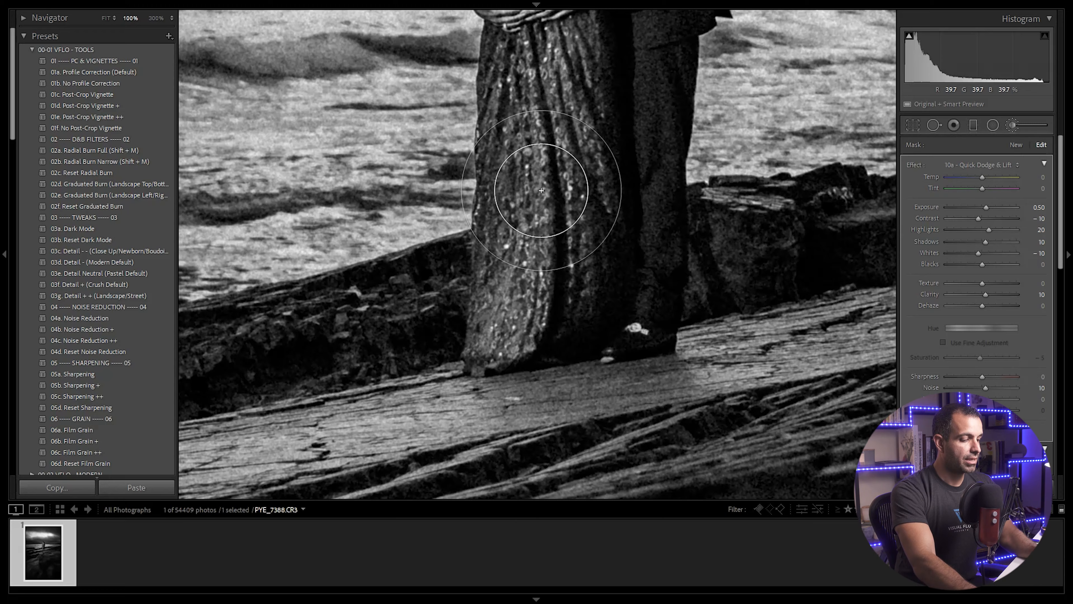
pyautogui.click(555, 171)
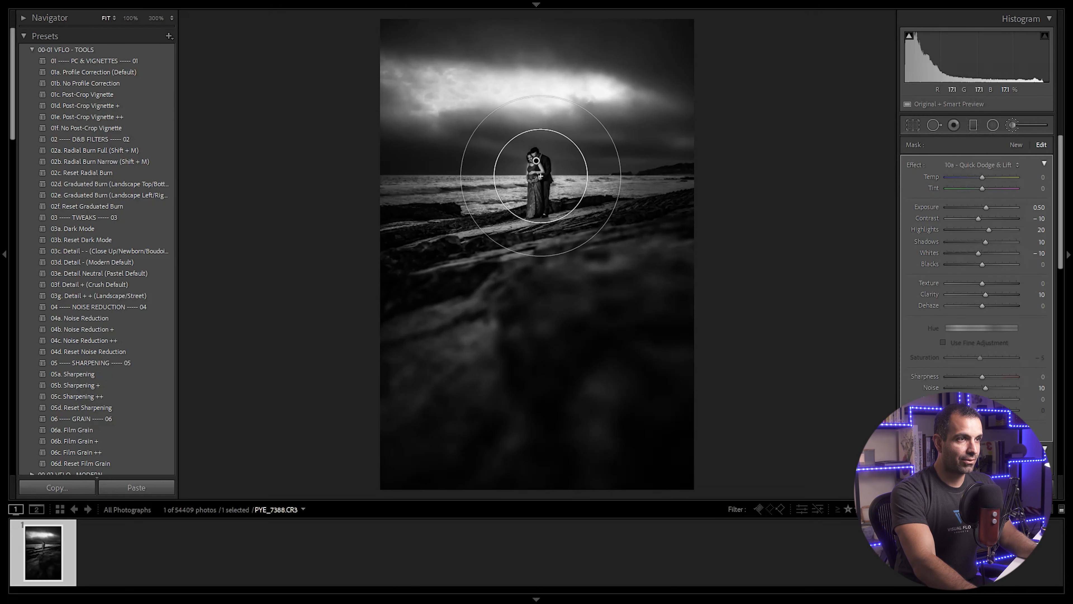
# Strengthen the couple's dodge to Exposure 0.62 and touch up its mask using a size 3.0 brush with Auto Mask off.
pyautogui.scroll(-5, 537, 186)
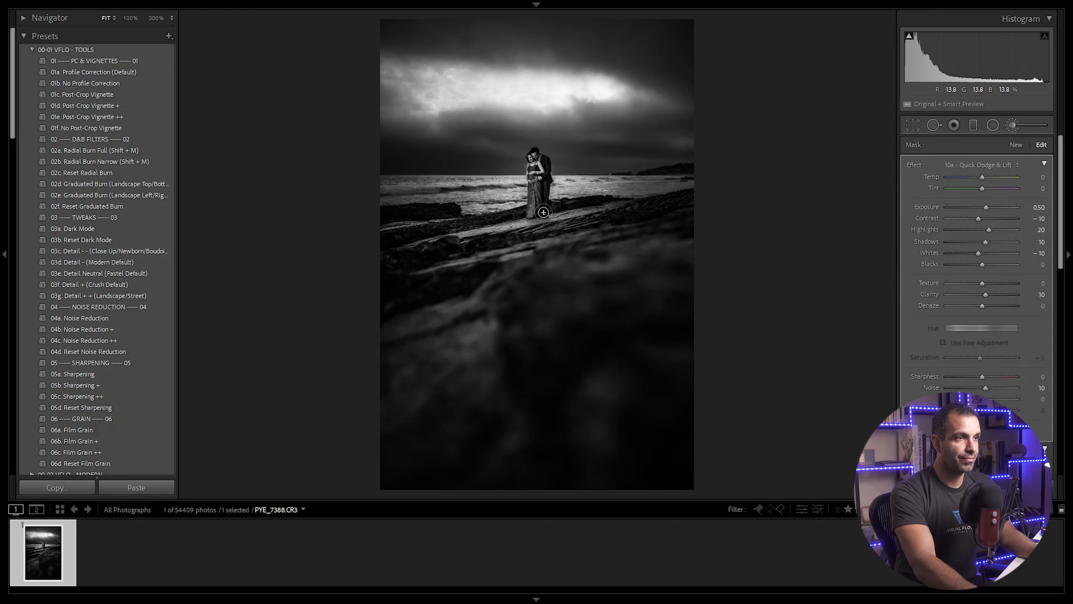
pyautogui.moveTo(536, 160); pyautogui.dragTo(542, 159)
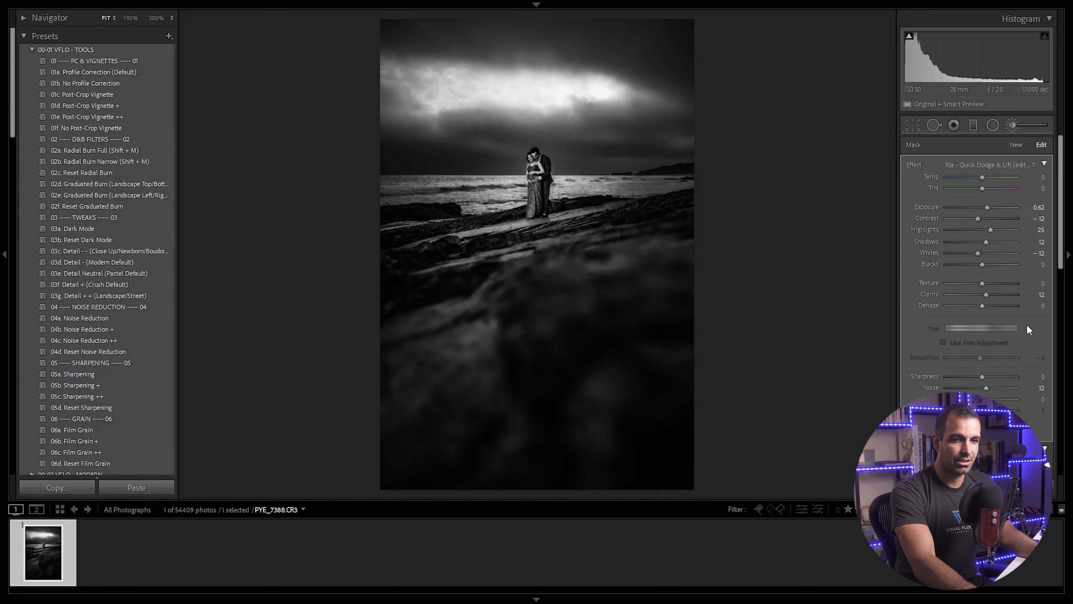
pyautogui.scroll(-5, 1022, 303)
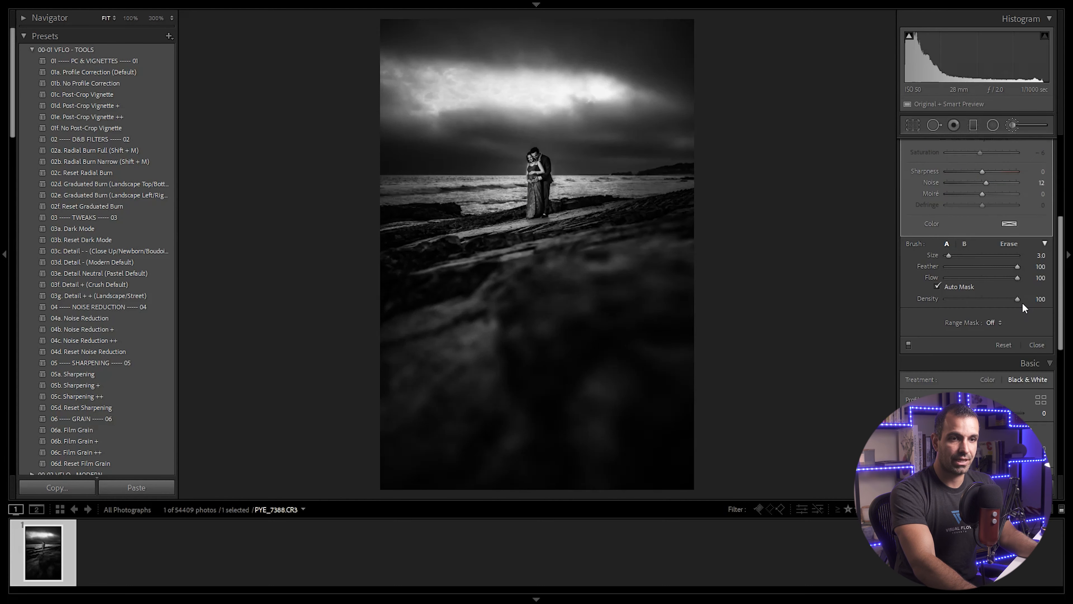
pyautogui.click(946, 312)
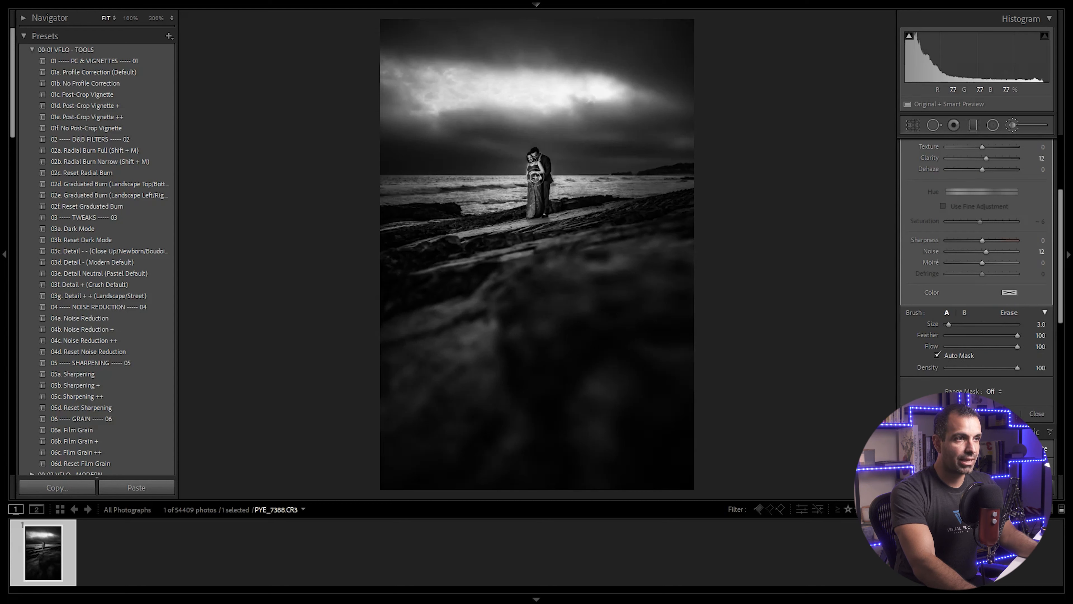
pyautogui.click(937, 356)
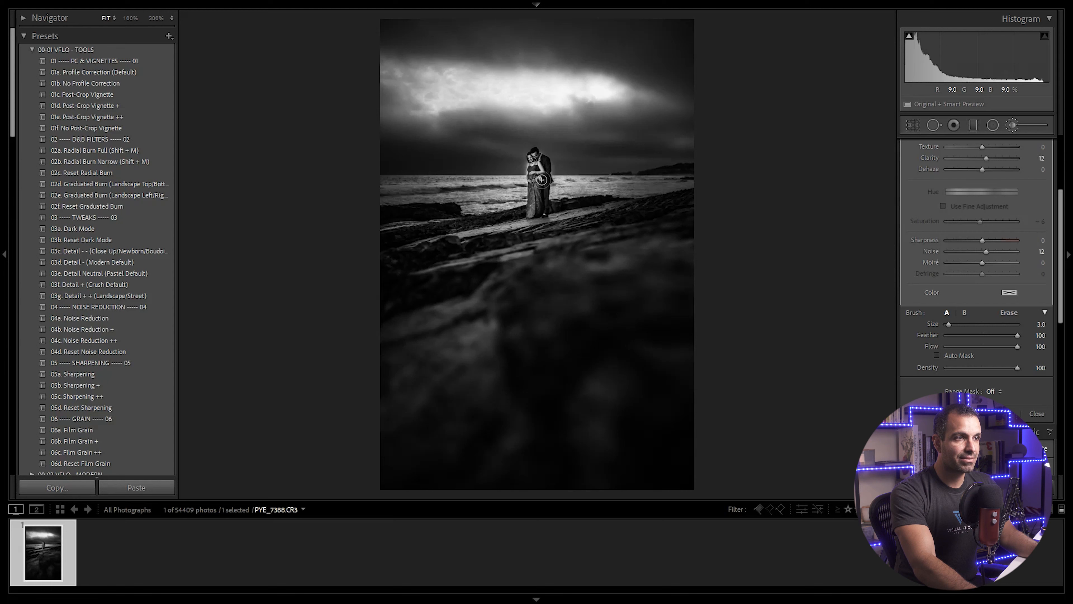
pyautogui.moveTo(532, 207); pyautogui.dragTo(549, 180)
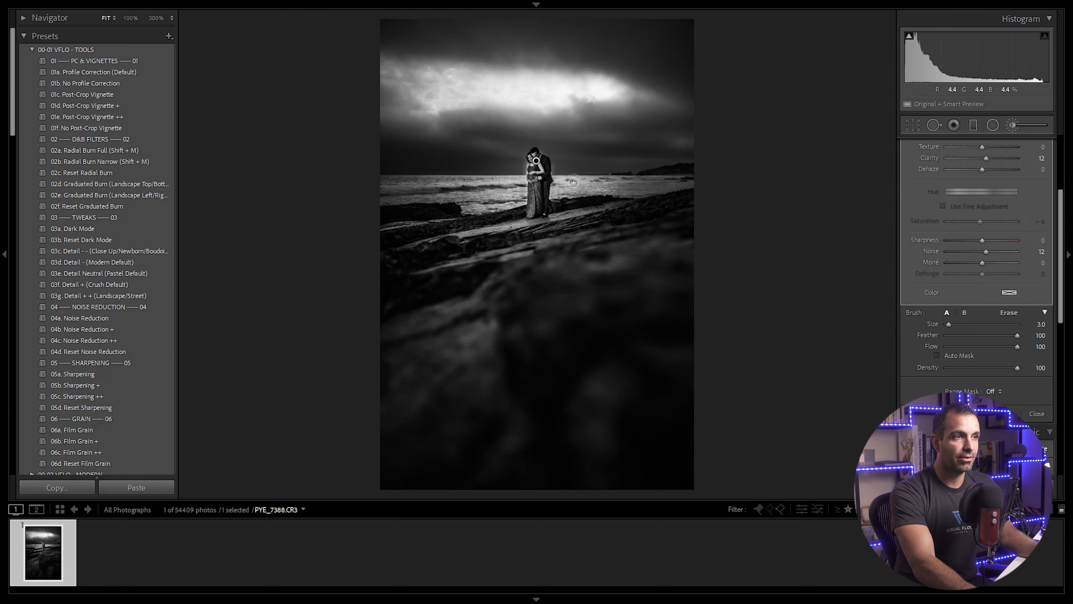
pyautogui.press('alt')
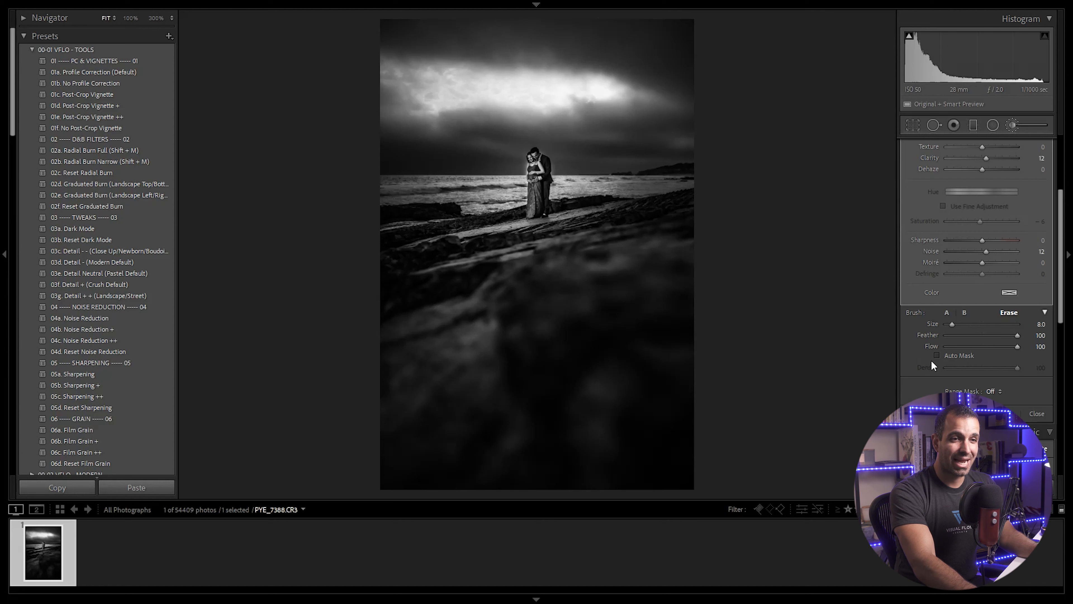
pyautogui.click(937, 355)
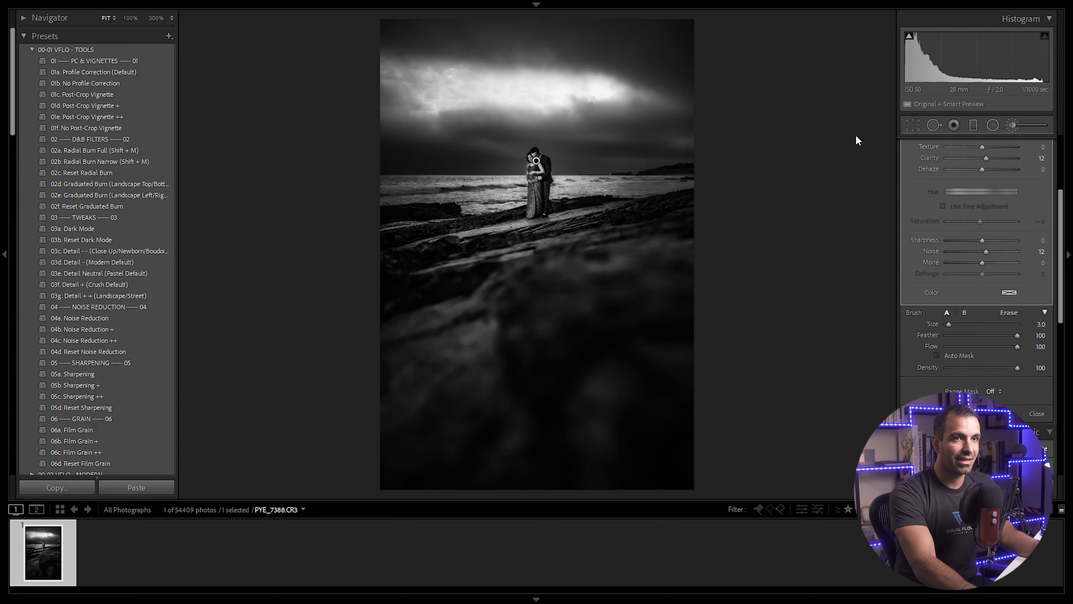
# Inspect the couple up close, then restrict their dodge mask with a Luminance Range Mask at range 43/100 and smoothness 69.
pyautogui.press('d')
pyautogui.click(534, 196)
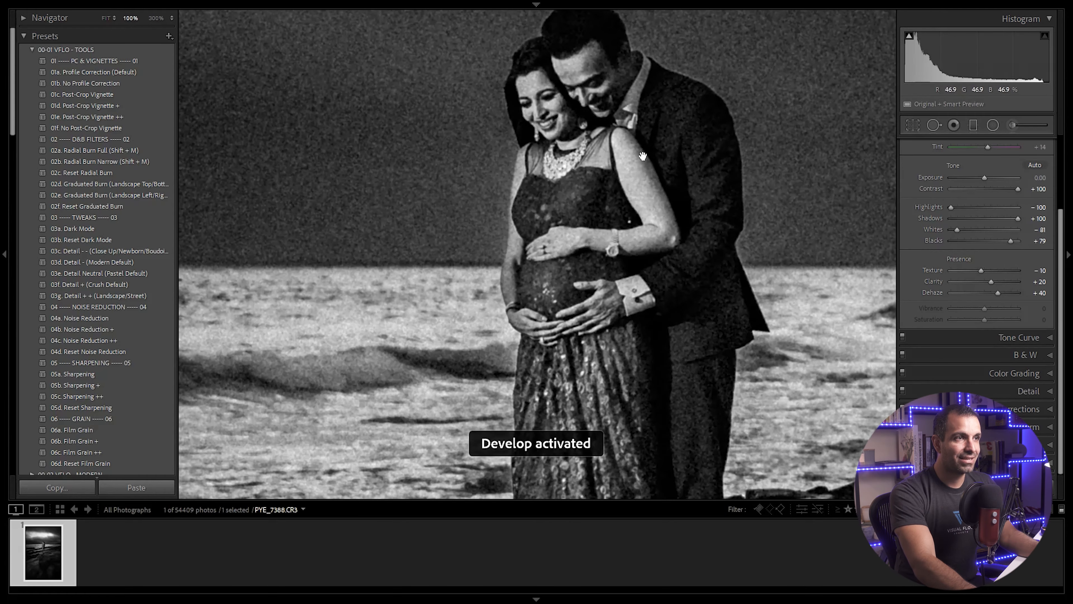
pyautogui.moveTo(656, 226); pyautogui.dragTo(599, 236)
pyautogui.click(595, 231)
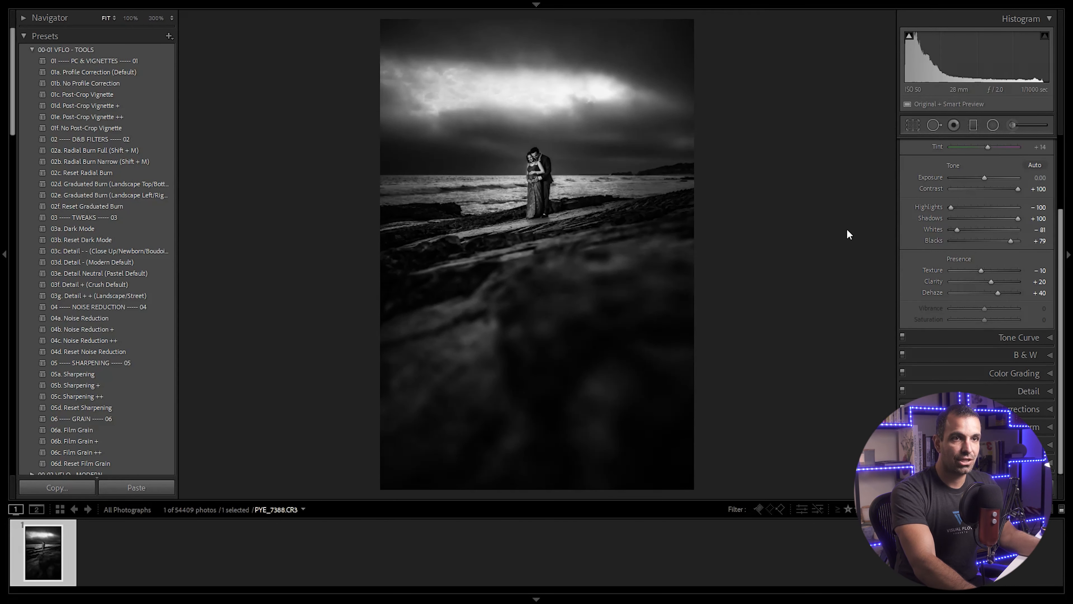
pyautogui.press('k')
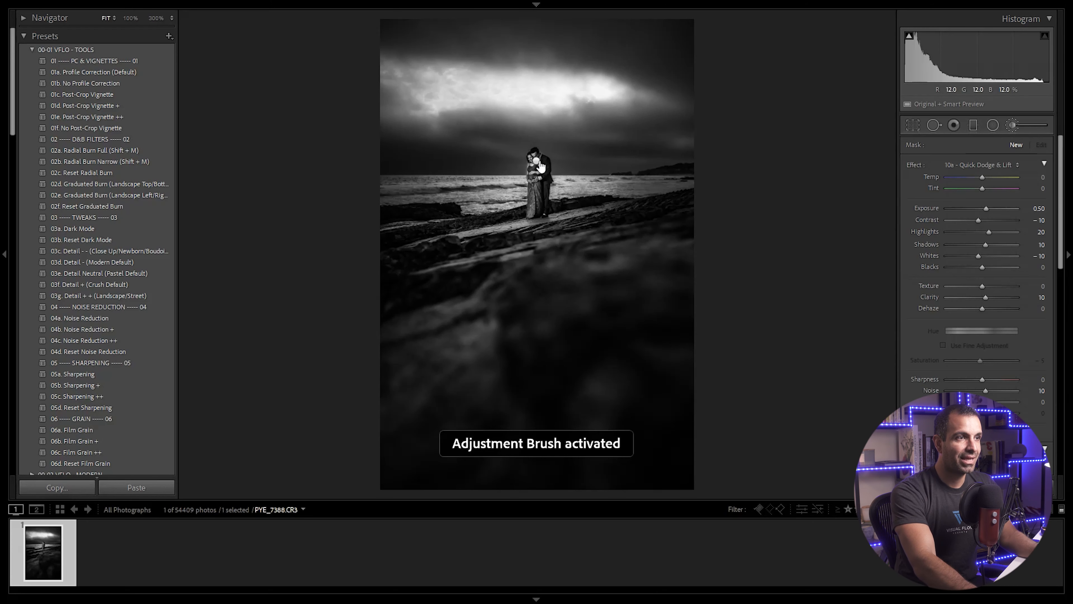
pyautogui.moveTo(535, 159)
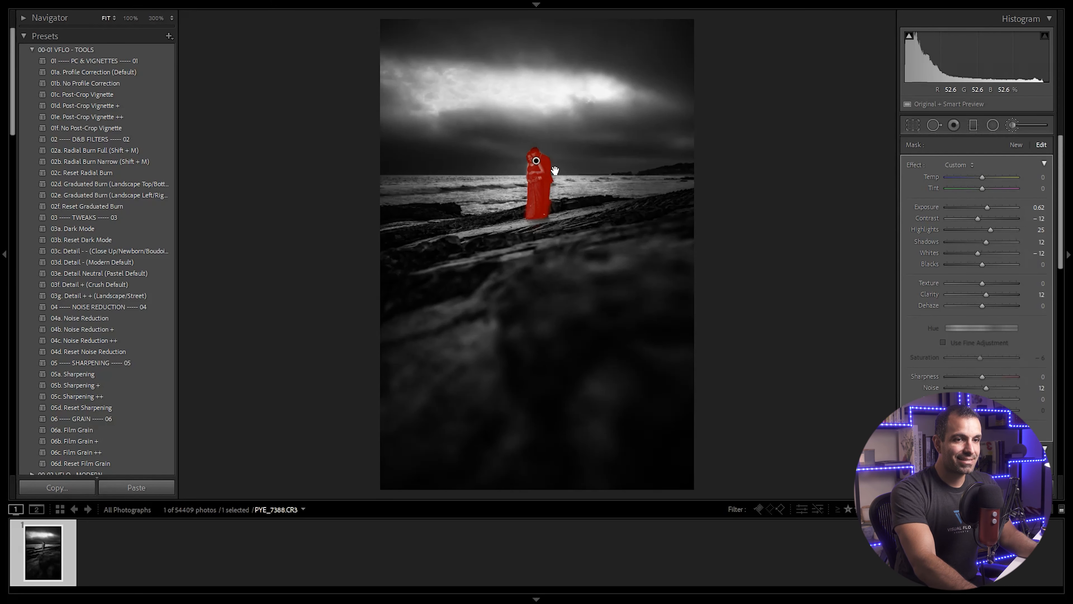
pyautogui.scroll(-3, 976, 254)
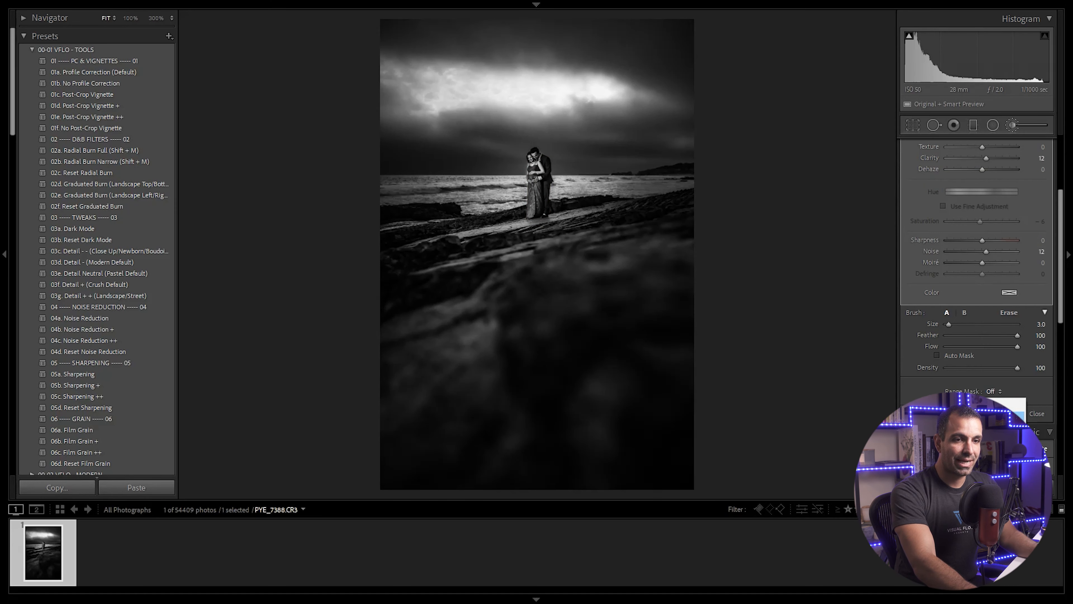
pyautogui.click(1000, 428)
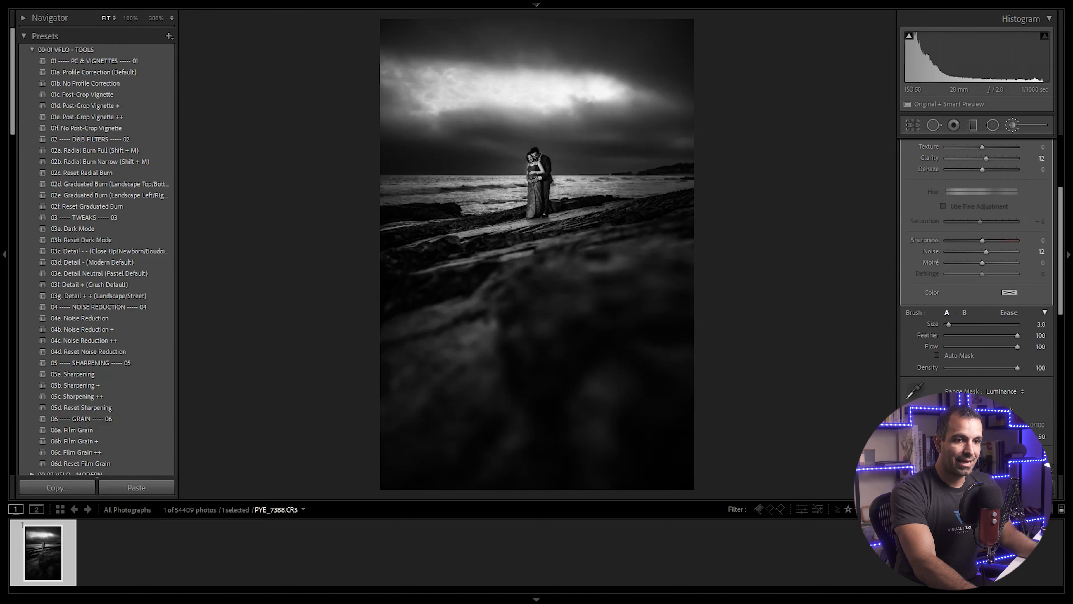
pyautogui.moveTo(981, 425)
pyautogui.mouseDown()
pyautogui.moveTo(945, 425)
pyautogui.moveTo(998, 425)
pyautogui.moveTo(969, 425)
pyautogui.mouseUp()
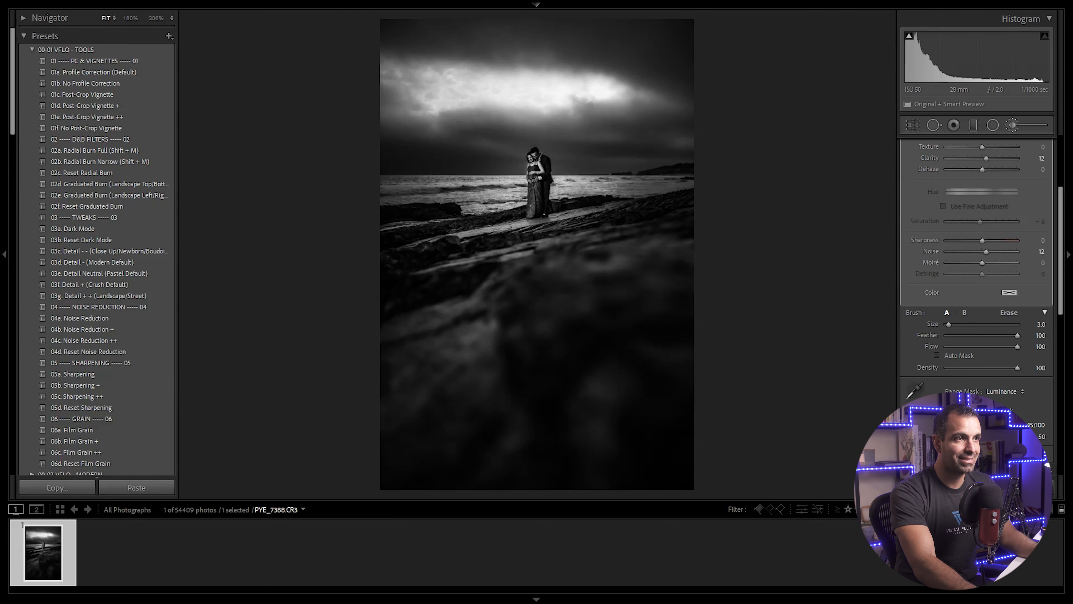
pyautogui.moveTo(981, 425); pyautogui.dragTo(958, 426)
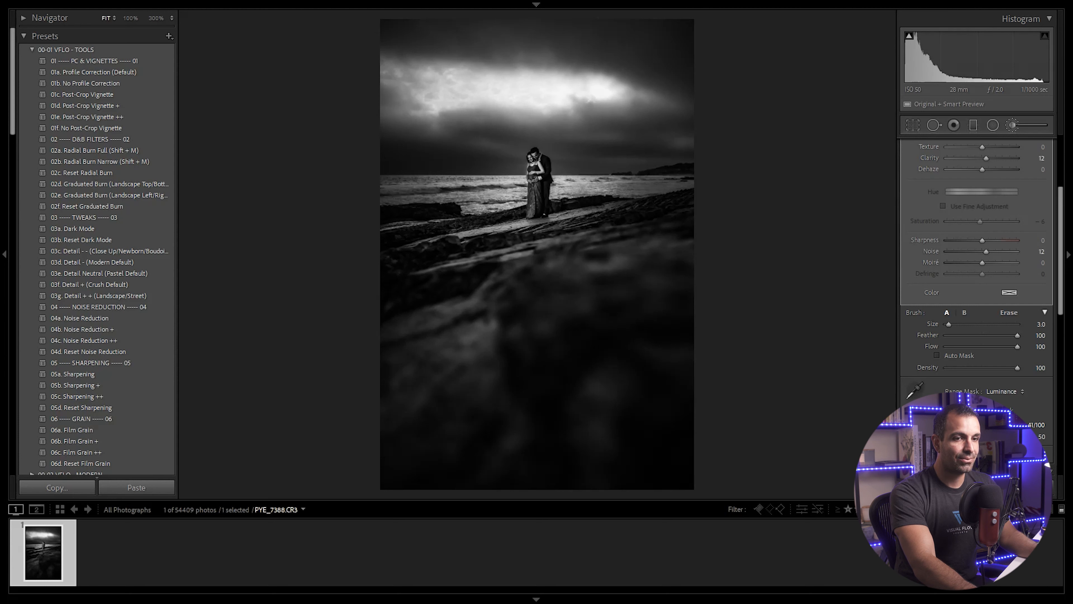
pyautogui.moveTo(981, 437); pyautogui.dragTo(995, 437)
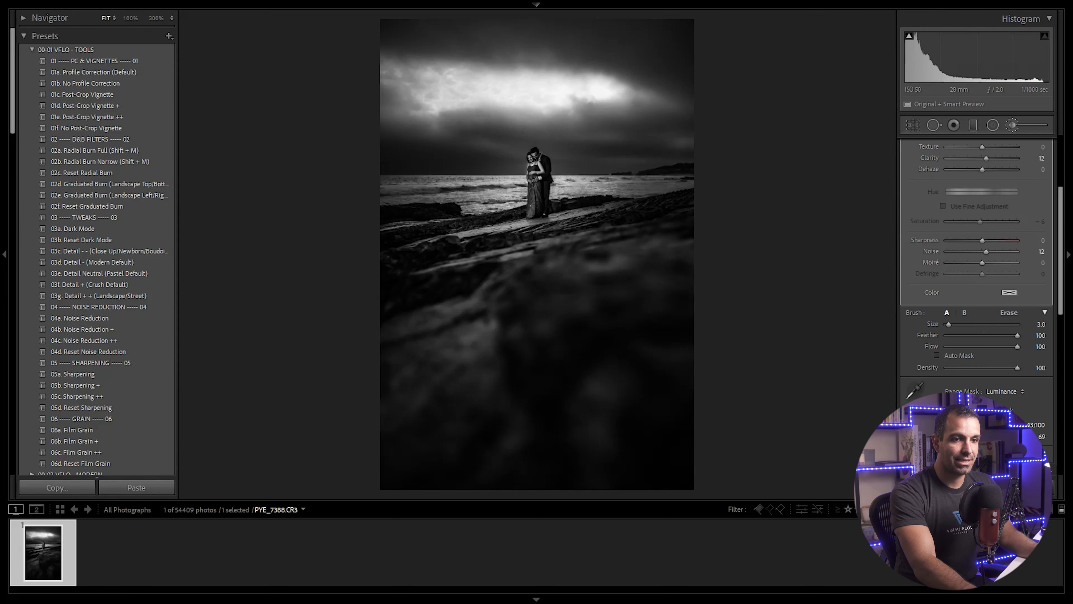
pyautogui.click(1011, 122)
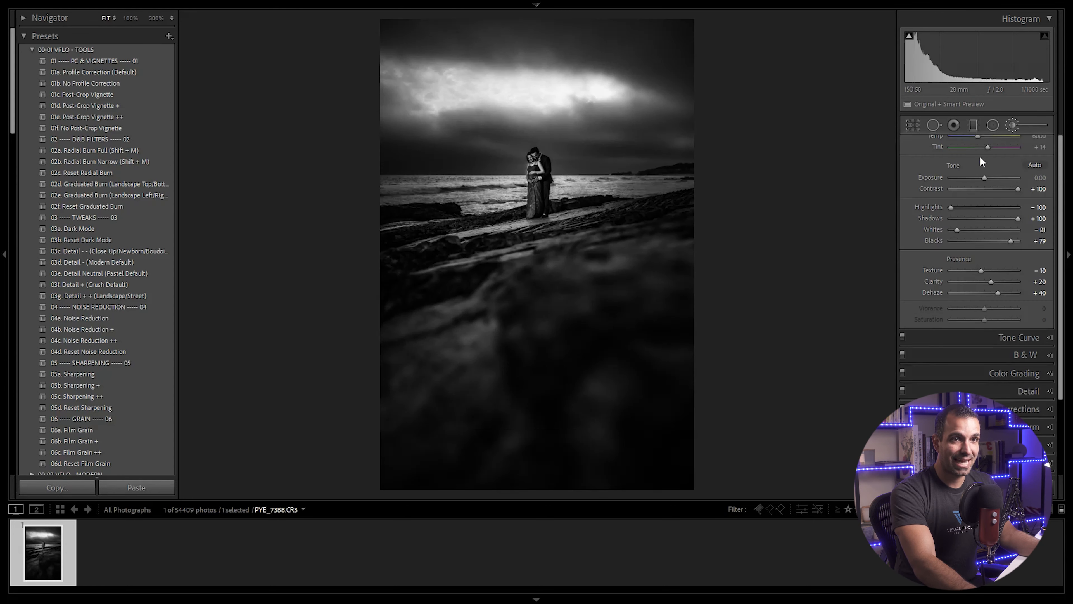
# Start a new brush adjustment with 40a - Sky + Clouds and paint it across the cloudy sky above the couple.
pyautogui.press('k')
pyautogui.click(982, 164)
pyautogui.scroll(-8, 841, 472)
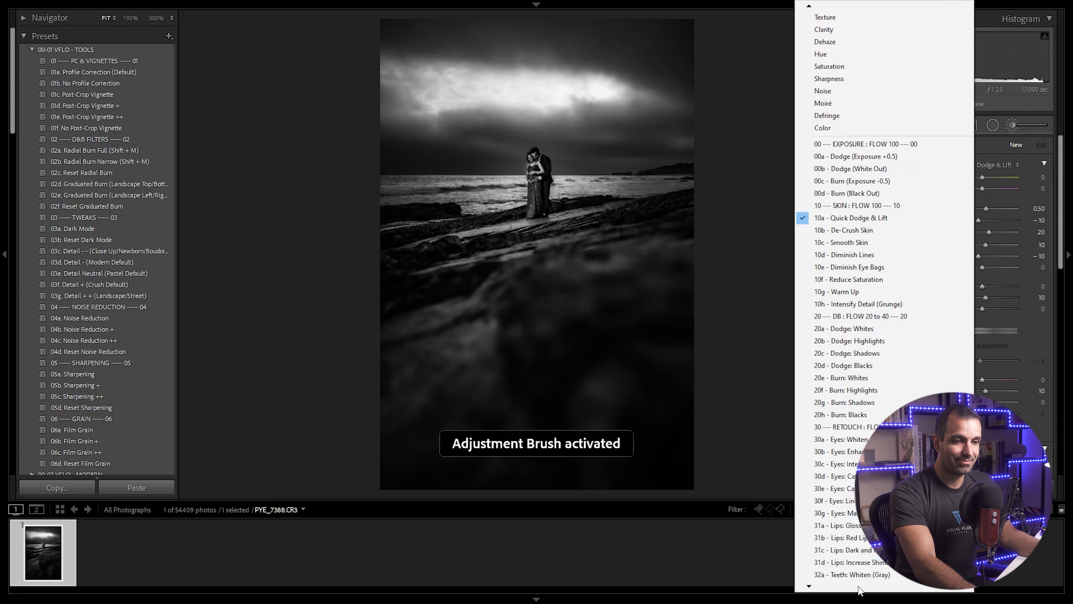
pyautogui.click(840, 435)
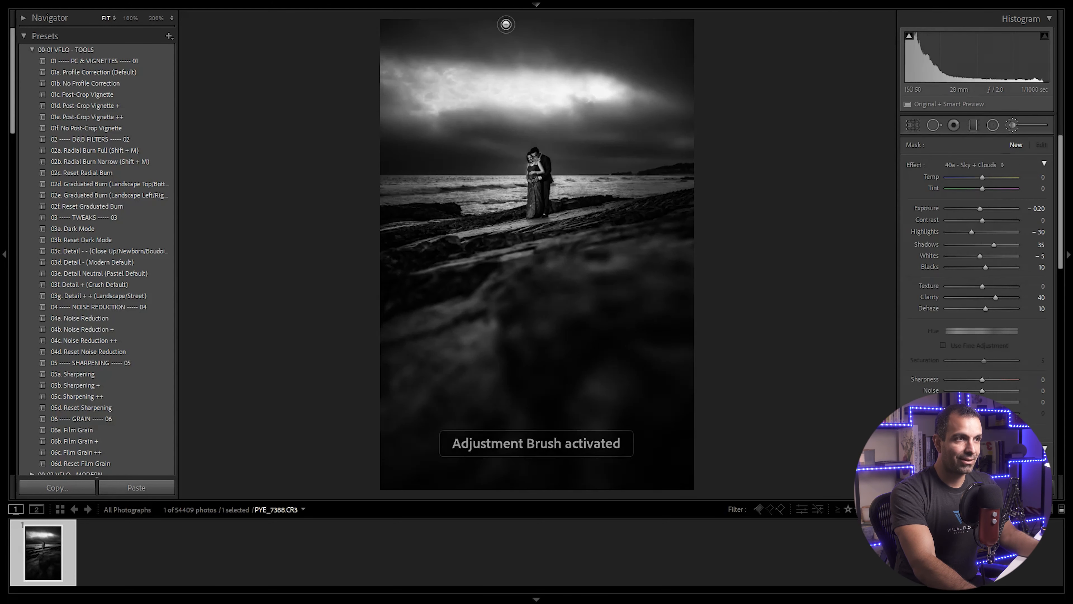
pyautogui.moveTo(505, 57)
pyautogui.mouseDown()
pyautogui.moveTo(463, 49)
pyautogui.moveTo(401, 65)
pyautogui.moveTo(516, 43)
pyautogui.moveTo(652, 42)
pyautogui.moveTo(625, 49)
pyautogui.moveTo(704, 75)
pyautogui.moveTo(458, 59)
pyautogui.moveTo(433, 51)
pyautogui.moveTo(422, 23)
pyautogui.moveTo(627, 33)
pyautogui.moveTo(738, 76)
pyautogui.mouseUp()
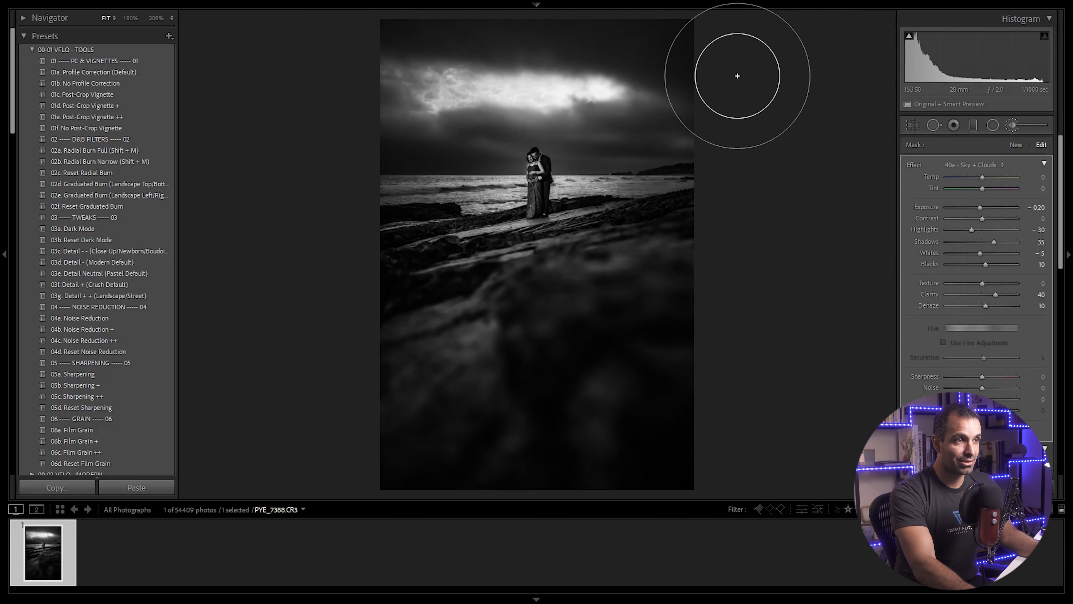
# Finish the brush work, save the edit as a virtual copy, and reset the original photo to plain black and white.
pyautogui.click(1013, 125)
pyautogui.hotkey('ctrl', "'")
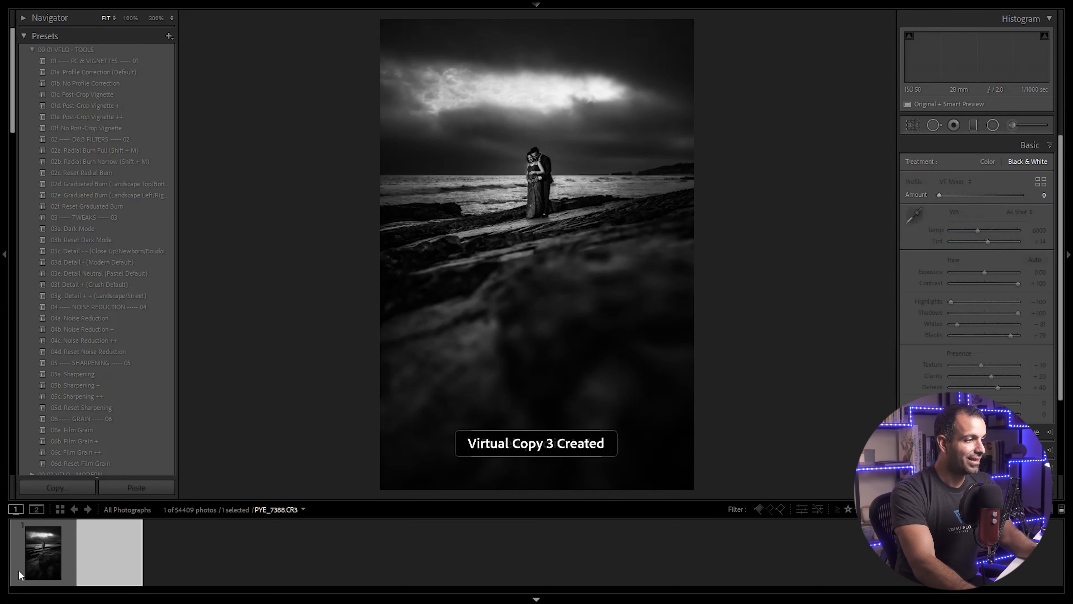
pyautogui.hotkey('ctrl', 'shift', 'r')
pyautogui.press('v')
# Switch between the plain black-and-white original and the edited virtual copy to examine how the edit changed the sky, couple and rocks.
pyautogui.click(109, 549)
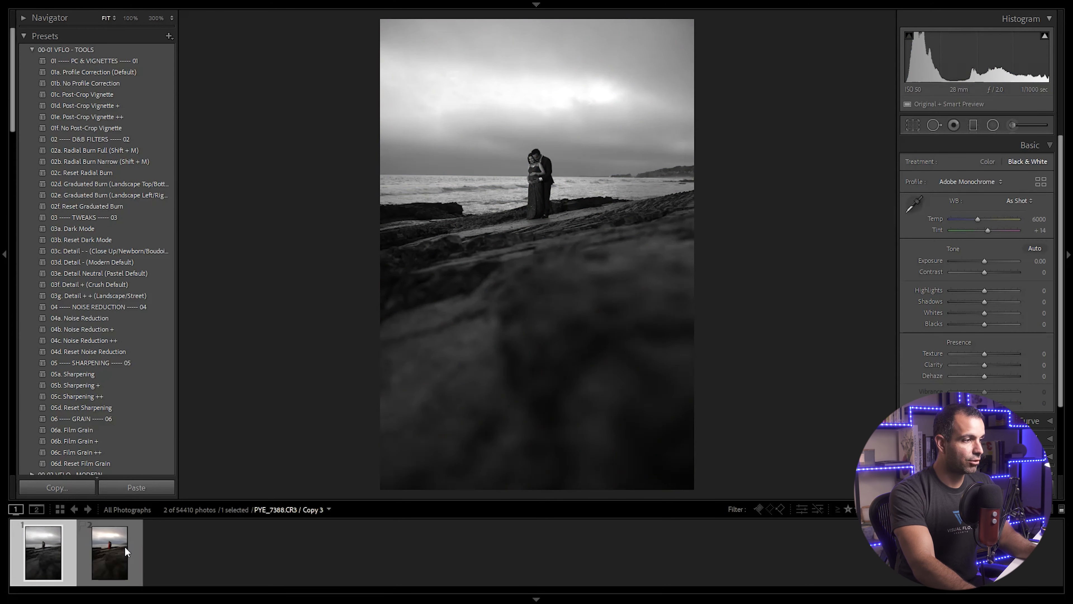
pyautogui.hotkey('ctrl', 'shift', 'c')
pyautogui.click(468, 332)
pyautogui.click(736, 137)
pyautogui.click(760, 332)
pyautogui.click(52, 552)
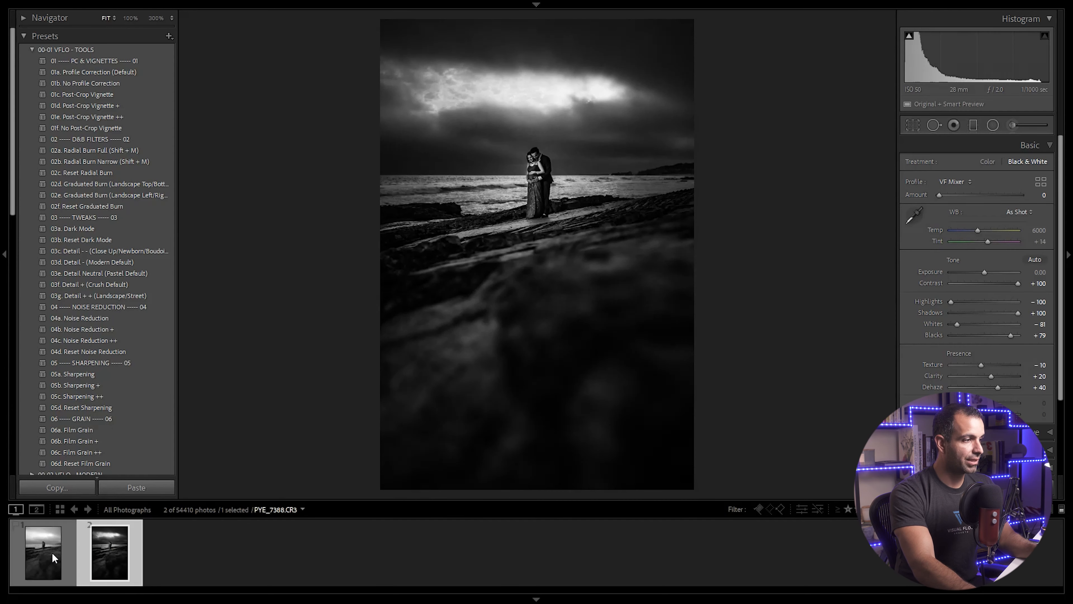
pyautogui.click(105, 562)
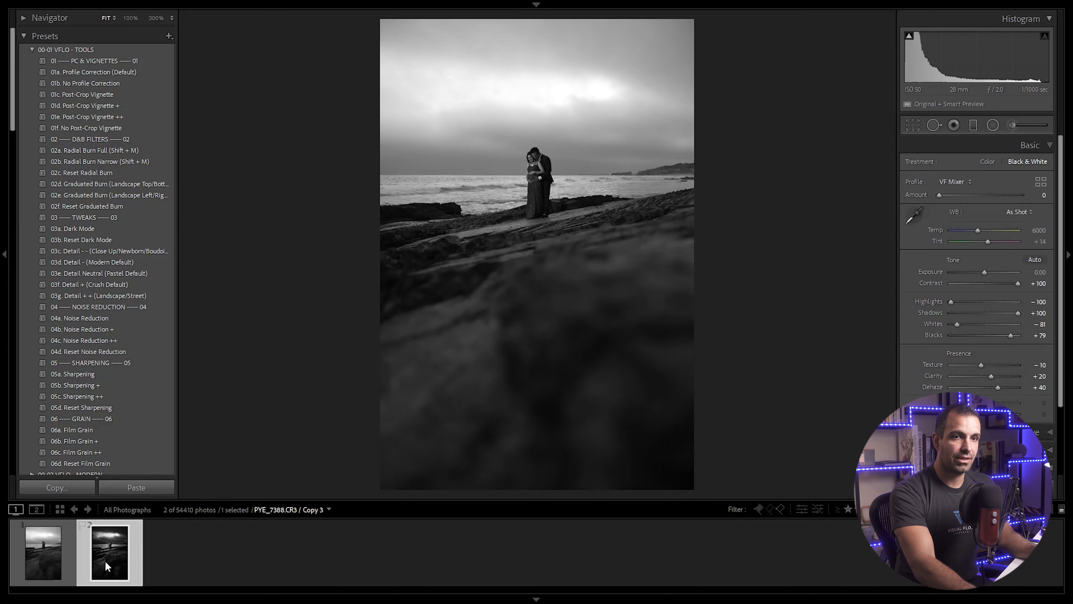
# Select both versions of the couple photo and display them side by side in Survey view with the side panels hidden.
pyautogui.keyDown('shift'); pyautogui.click(53, 565); pyautogui.keyUp('shift')
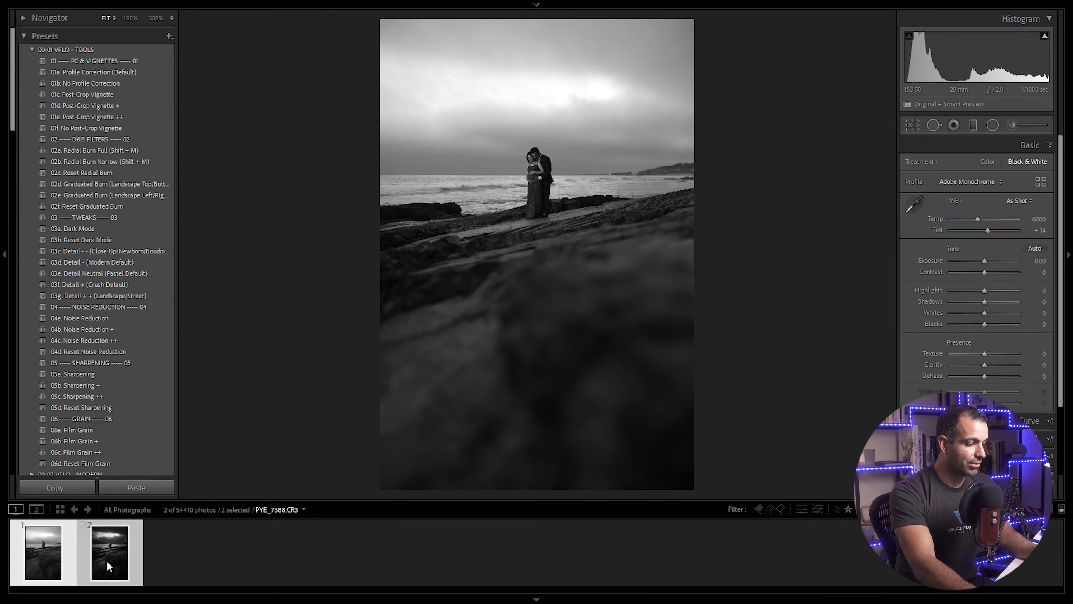
pyautogui.press('n')
pyautogui.hotkey('shift', 'Tab')
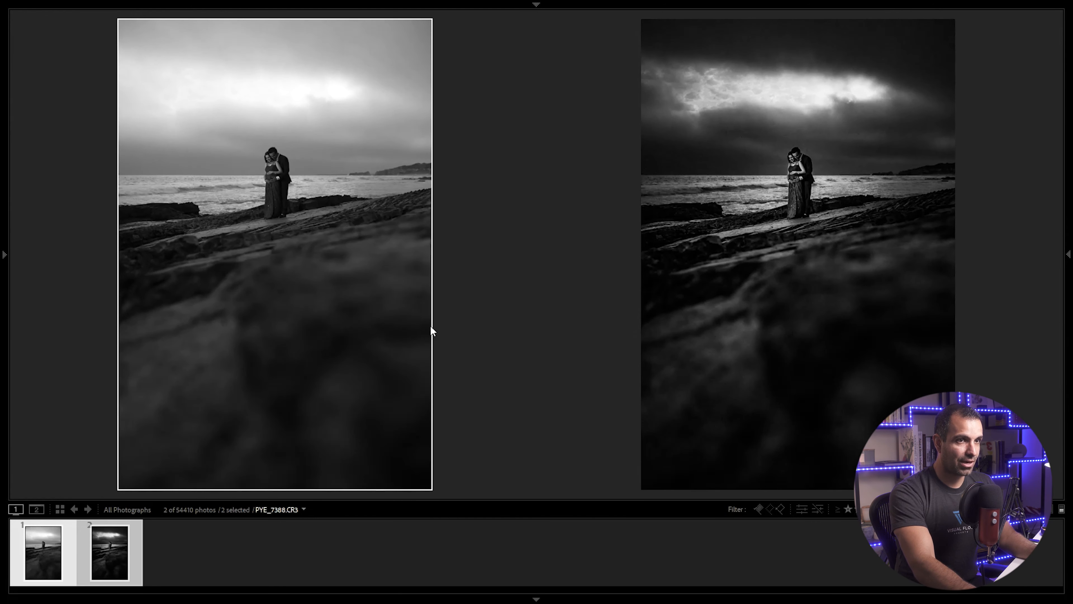
# Examine the original and edited copy in Compare view, both zoomed in around the couple and as full frames.
pyautogui.press('c')
pyautogui.click(800, 152)
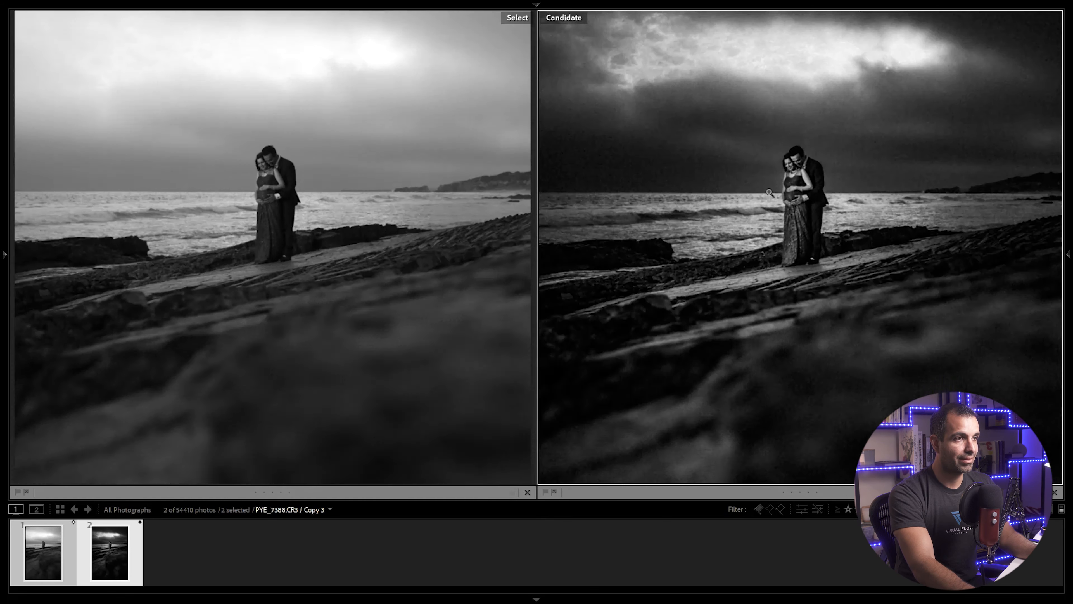
pyautogui.click(768, 191)
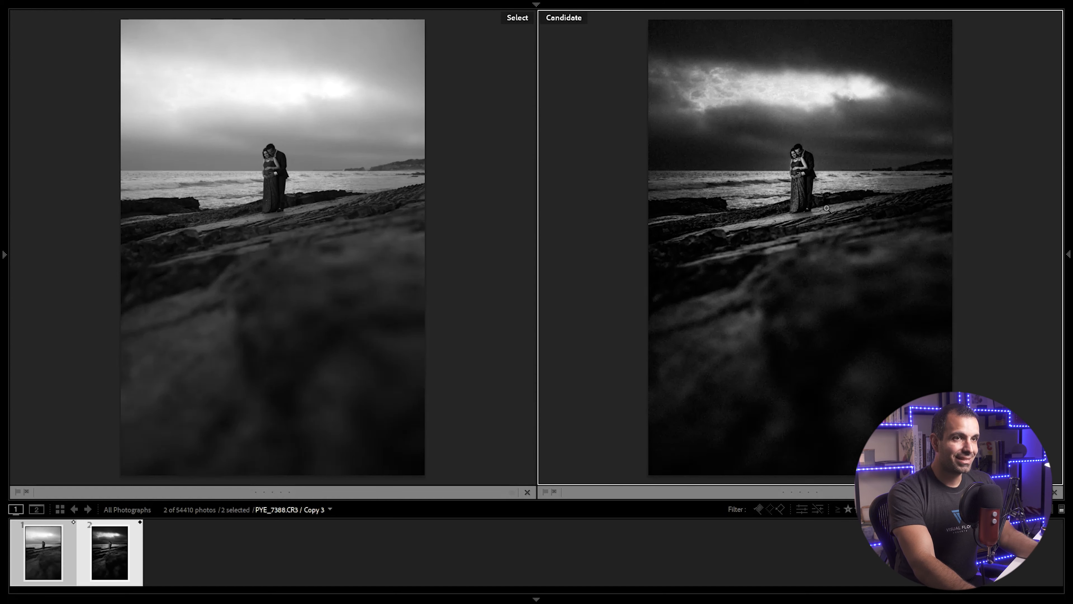
pyautogui.press('Tab')
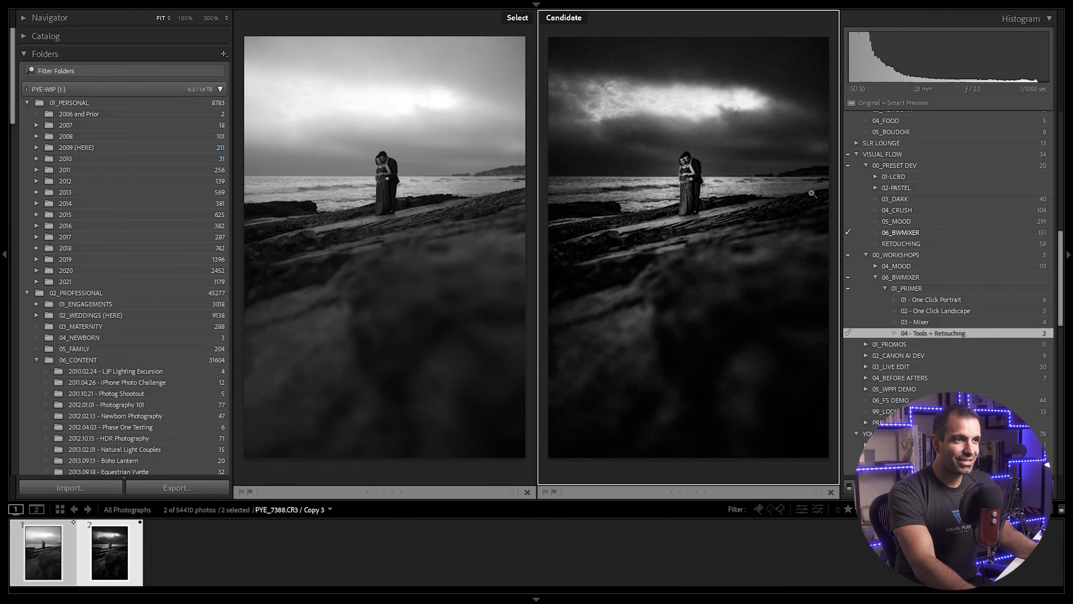
pyautogui.hotkey('shift', 'Tab')
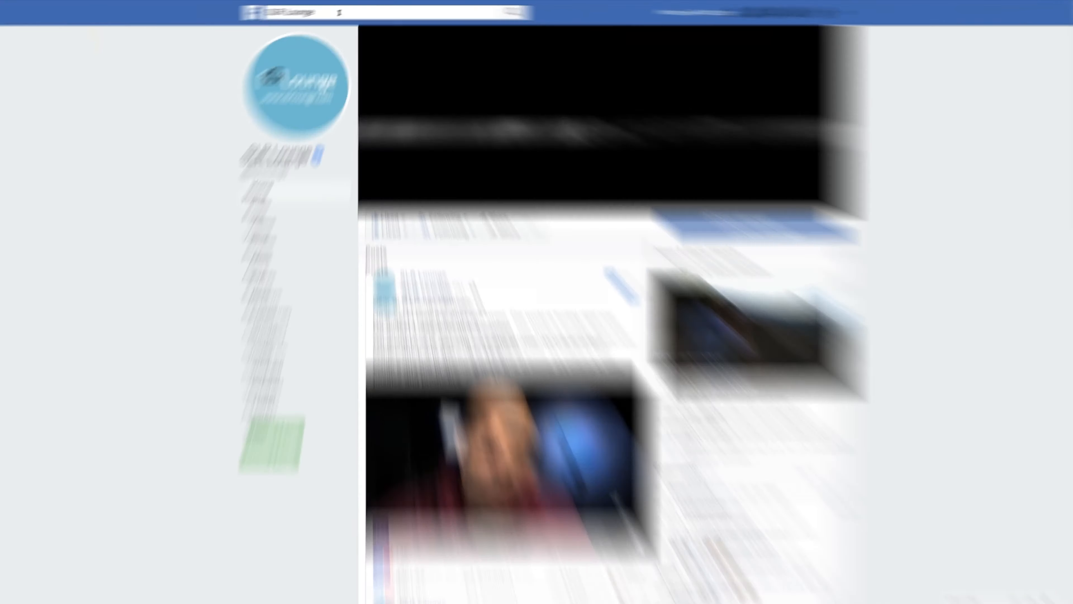
# Switch to Facebook, search for visual flow presets & lightroom education, and open the matching group's page.
pyautogui.write('v')
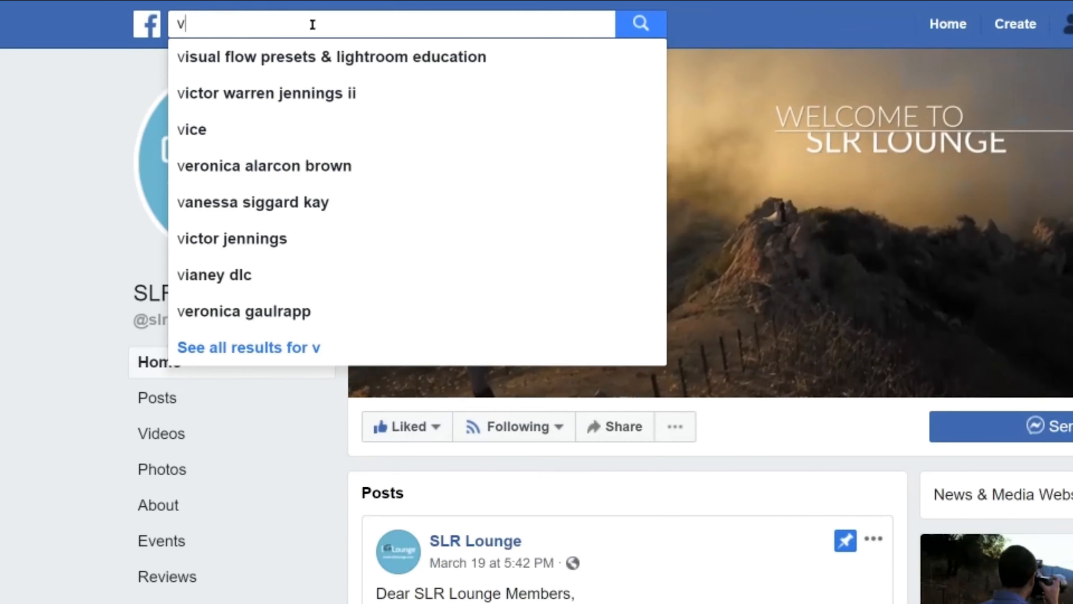
pyautogui.write('isual flow')
pyautogui.click(385, 57)
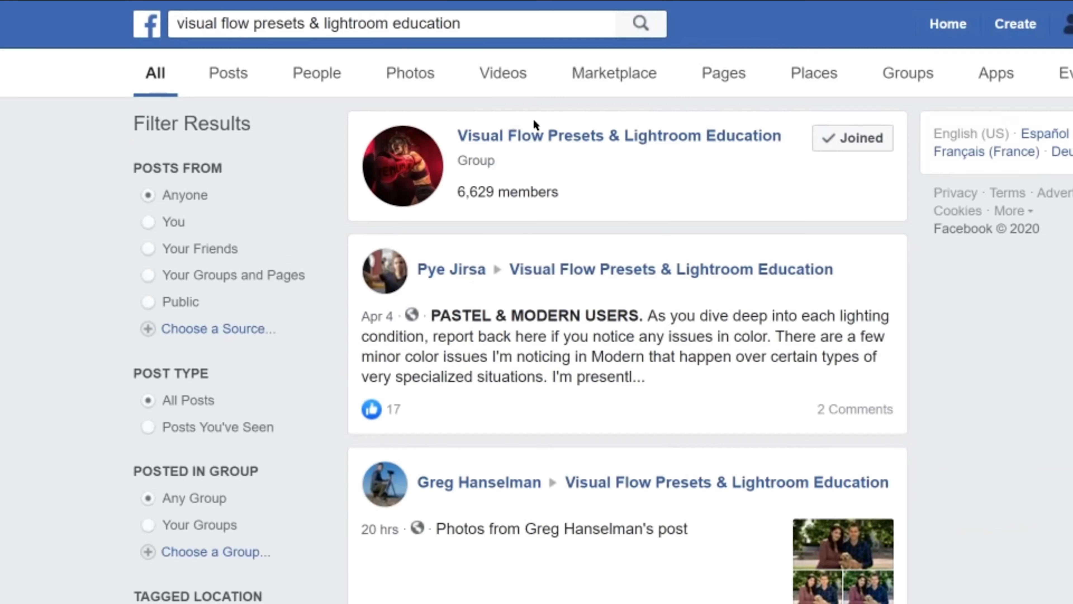
pyautogui.click(619, 137)
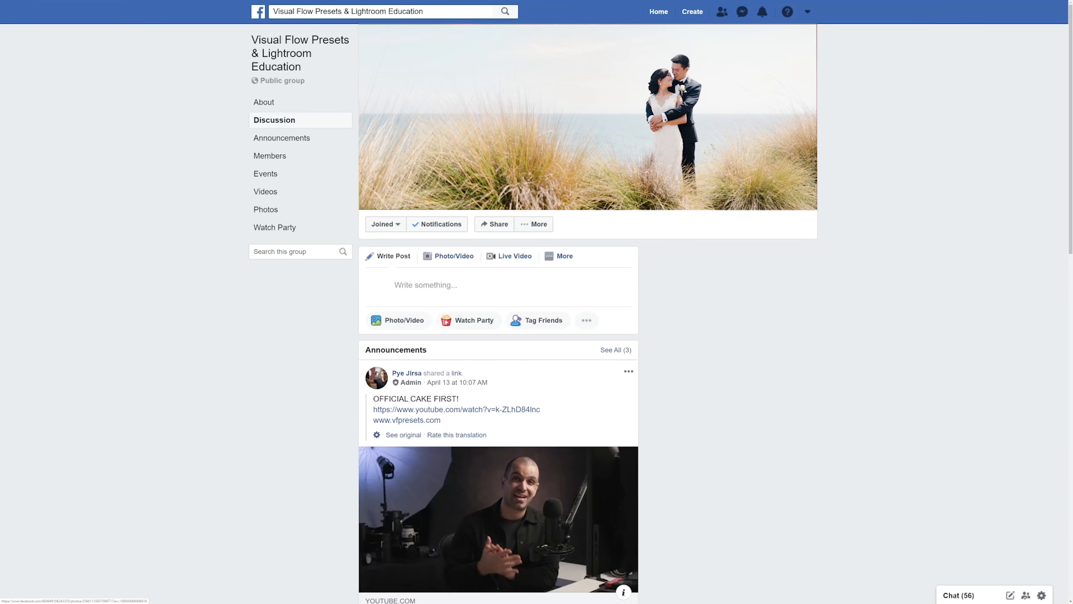